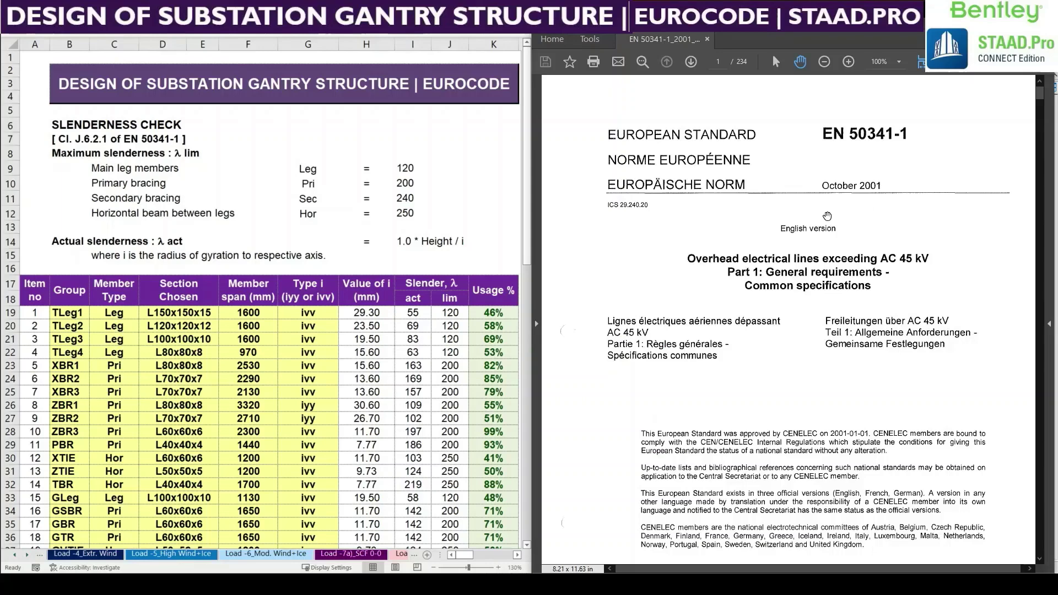
Step: Go to page 197 of EN 50341-1 and examine the leg member slenderness limit in clause J.6.2.1 on the preceding page
scroll(738, 291, down, 3)
scroll(685, 183, up, 3)
click(723, 62)
text(197)
key(Return)
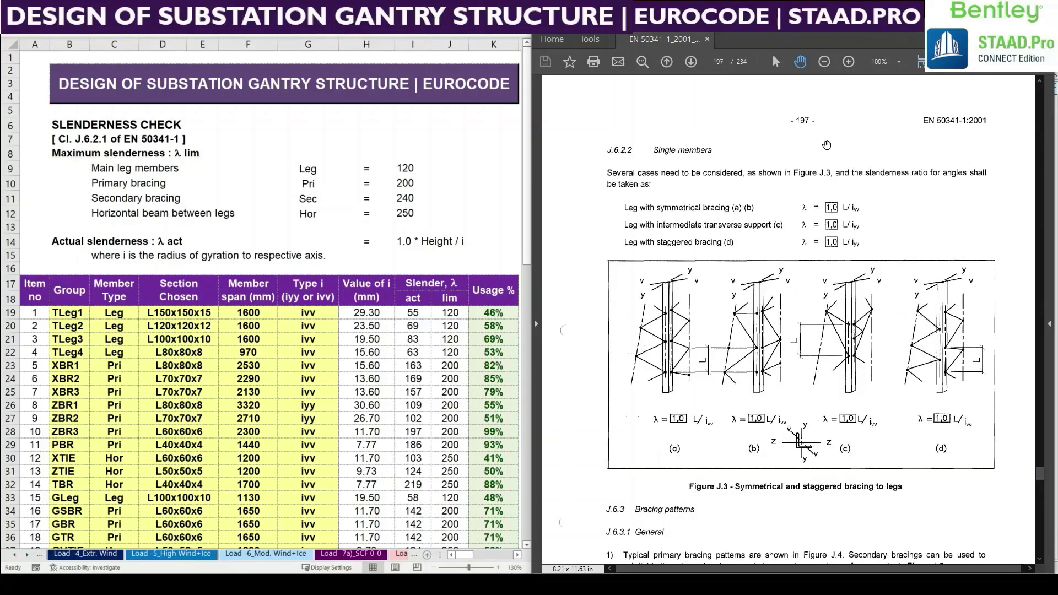
scroll(895, 343, down, 2)
scroll(895, 343, up, 5)
ctrl+scroll(892, 331, up, 1)
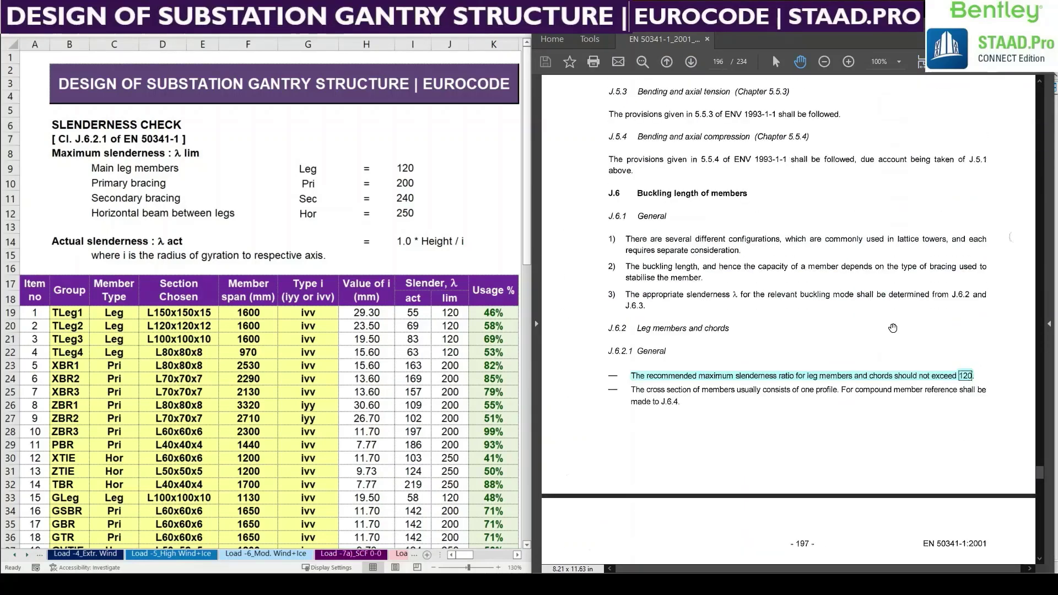
scroll(884, 308, up, 1)
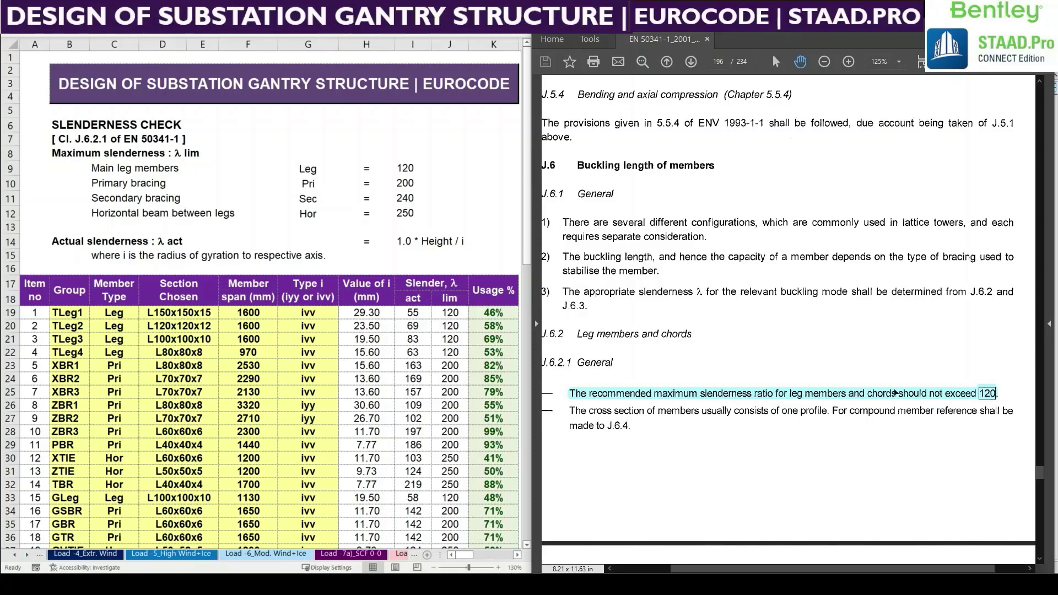
Step: Highlight the slenderness recommendation for primary and secondary bracing members in item 2 of clause J.6.3.1
scroll(895, 389, down, 12)
scroll(894, 389, down, 9)
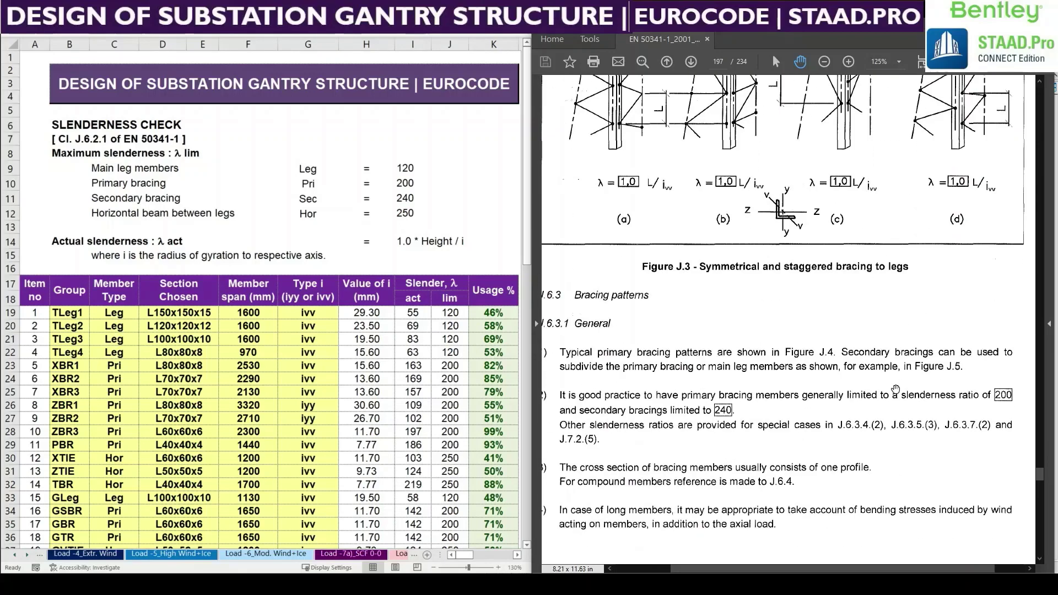
scroll(895, 389, up, 4)
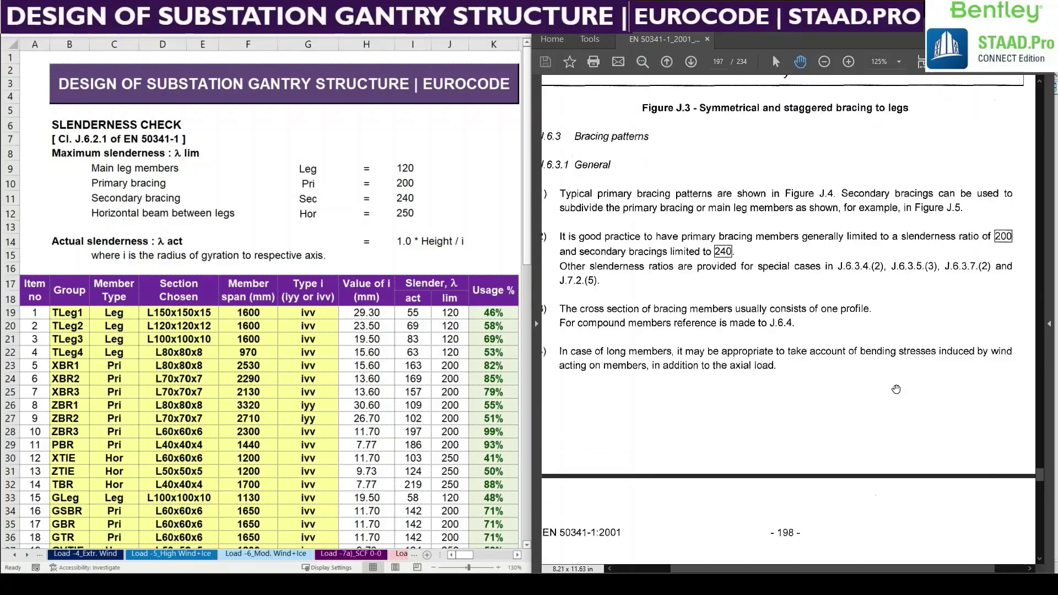
scroll(895, 385, down, 6)
scroll(894, 381, up, 12)
scroll(889, 380, up, 3)
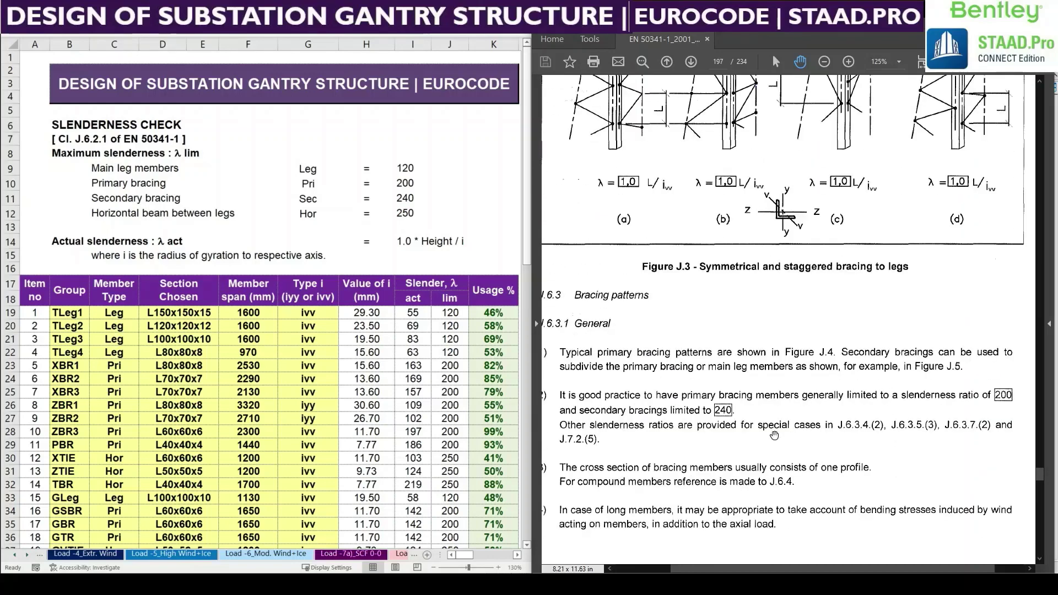
scroll(697, 432, left, 2)
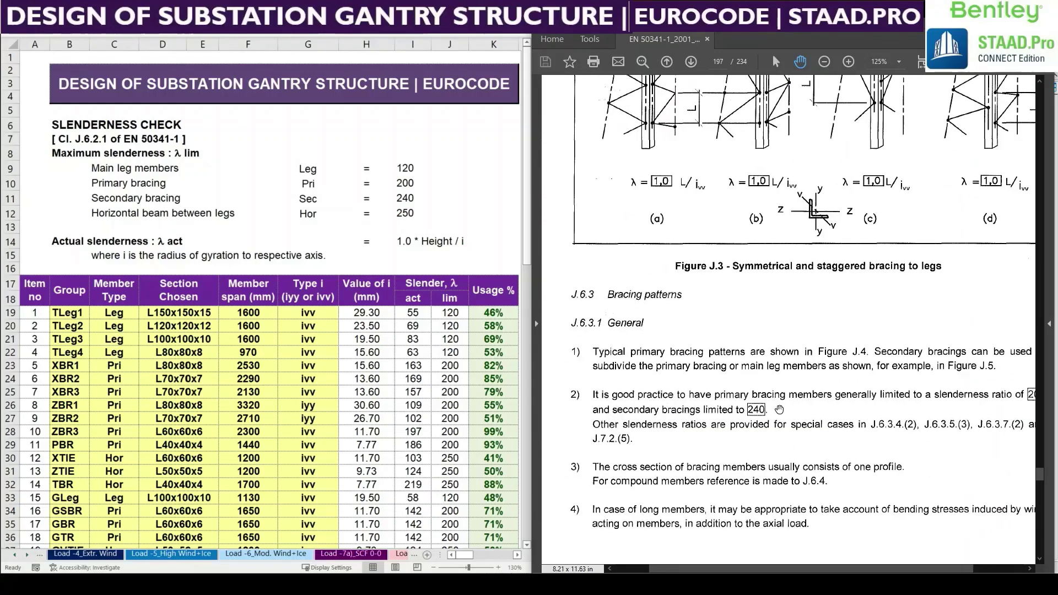
right_click(776, 407)
click(765, 182)
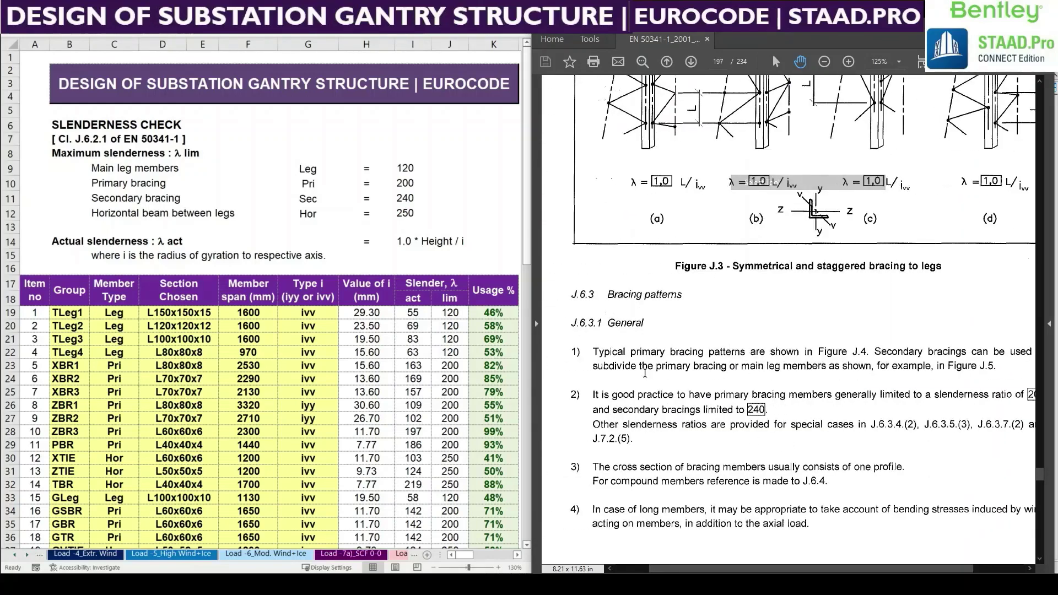
click(639, 405)
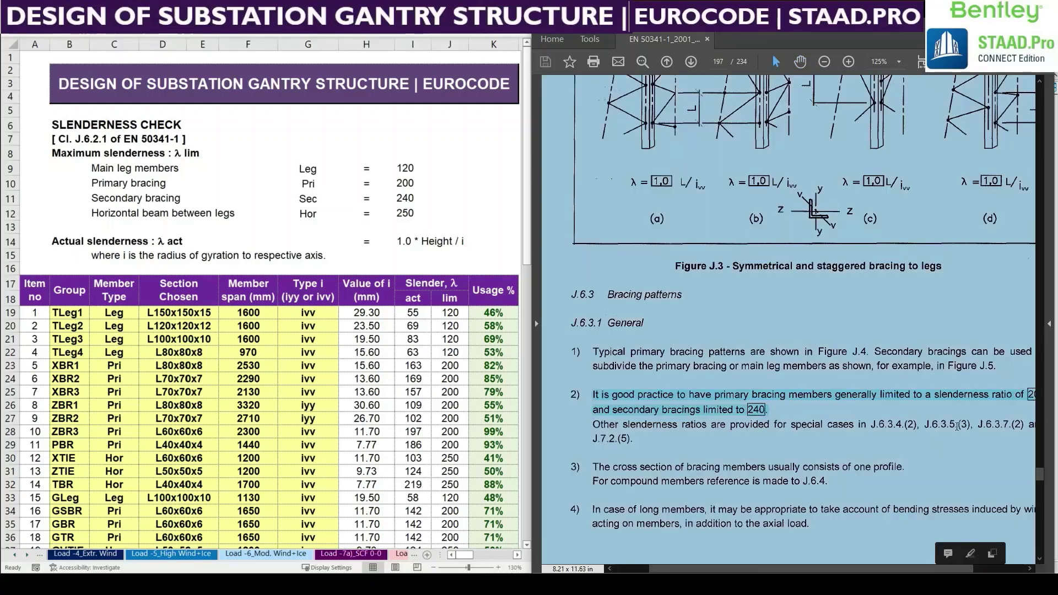
click(917, 426)
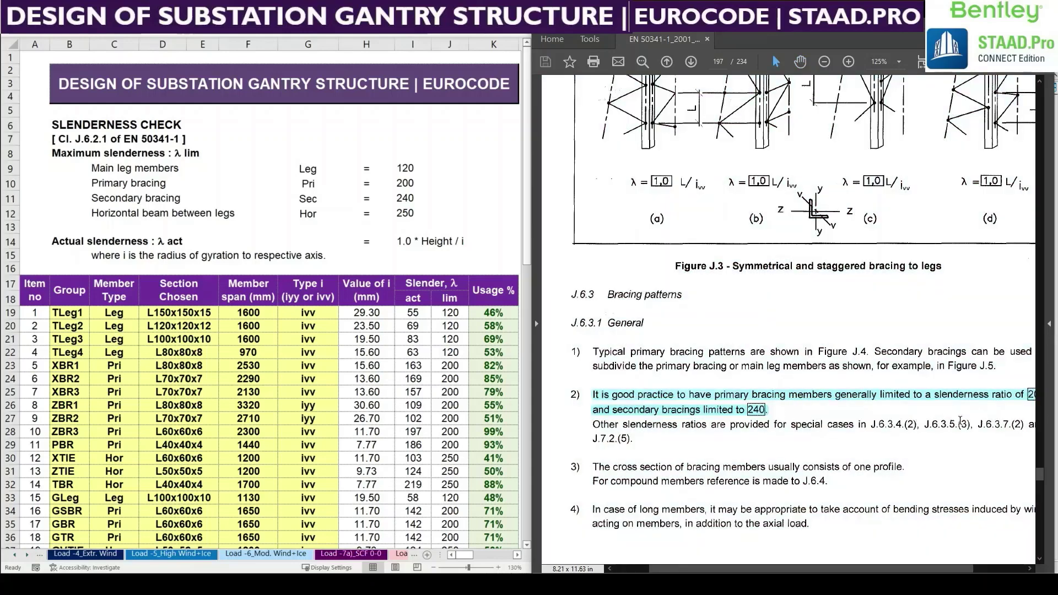
Step: Restore the Hand tool in the standard and select worksheet cells F9:I11 with the leg, primary and secondary slenderness limits
scroll(964, 421, right, 1)
right_click(838, 335)
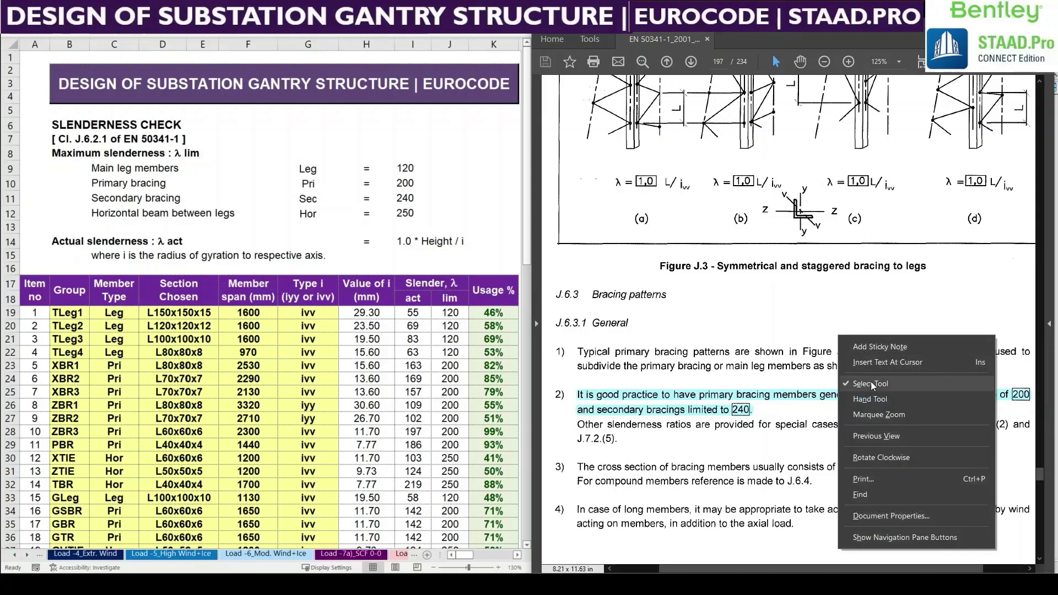
click(854, 414)
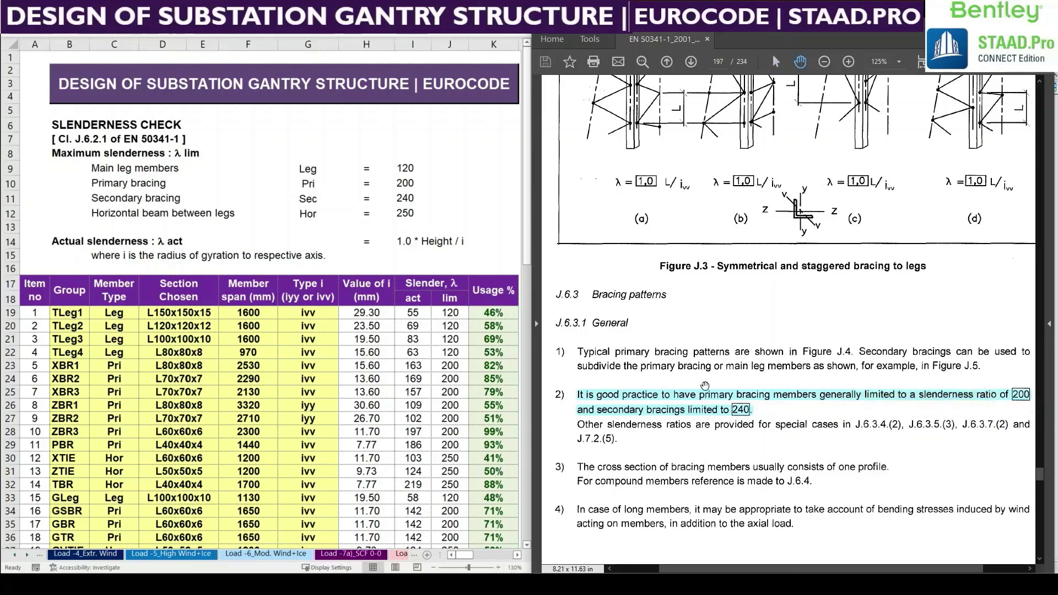
mouse_move(264, 170)
mouse_down()
mouse_move(405, 196)
mouse_move(407, 214)
mouse_move(408, 199)
mouse_up()
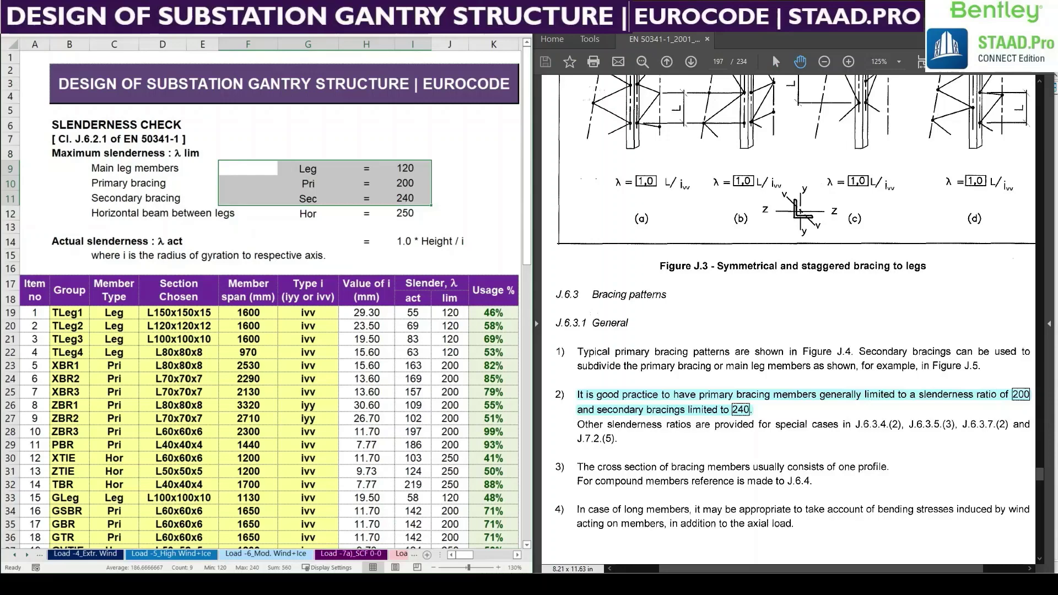
Step: Examine the horizontal member slenderness limit in clause J.6.3.5 on page 200, and select the matching worksheet limits in C9:I12
click(852, 491)
scroll(852, 491, down, 10)
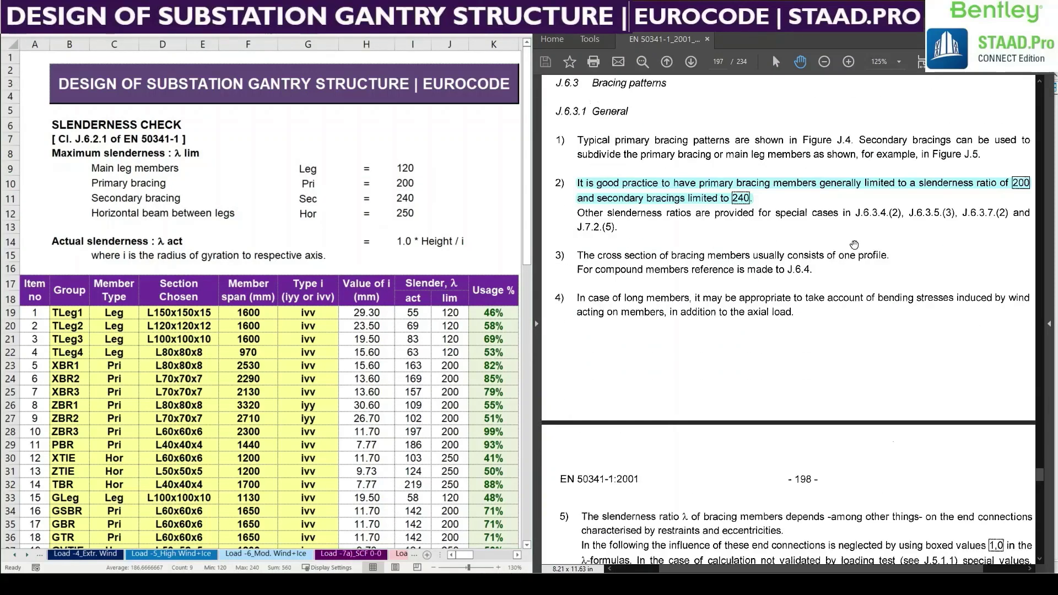
scroll(793, 323, down, 10)
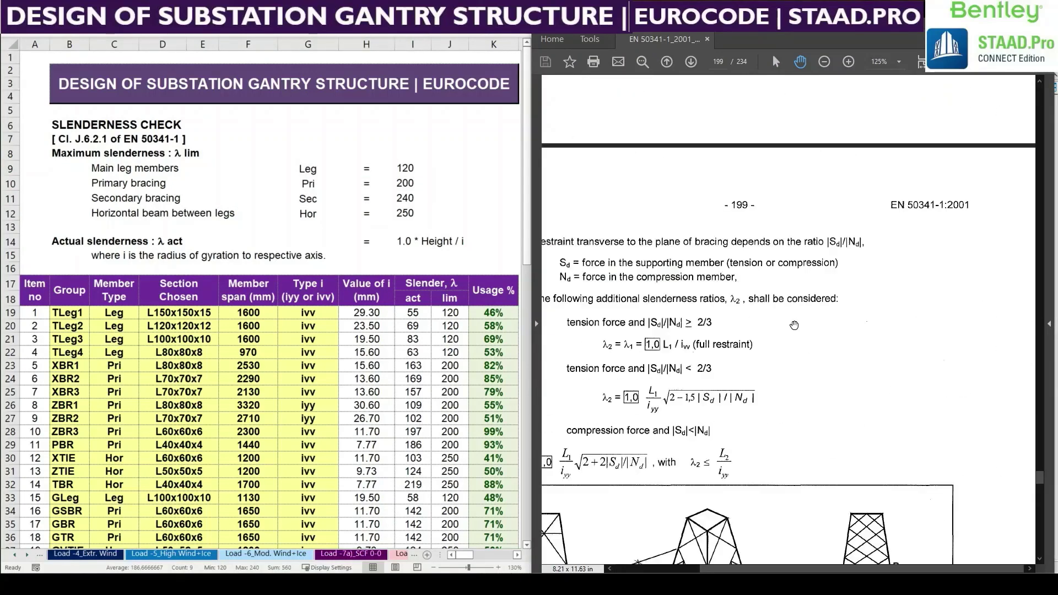
scroll(716, 270, down, 5)
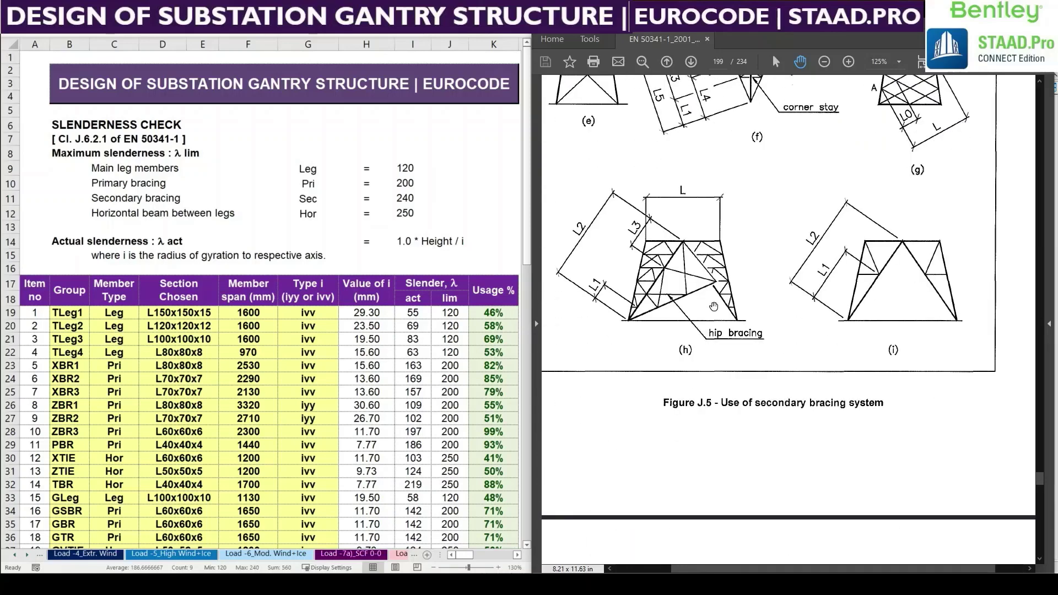
scroll(714, 306, down, 5)
scroll(713, 306, down, 6)
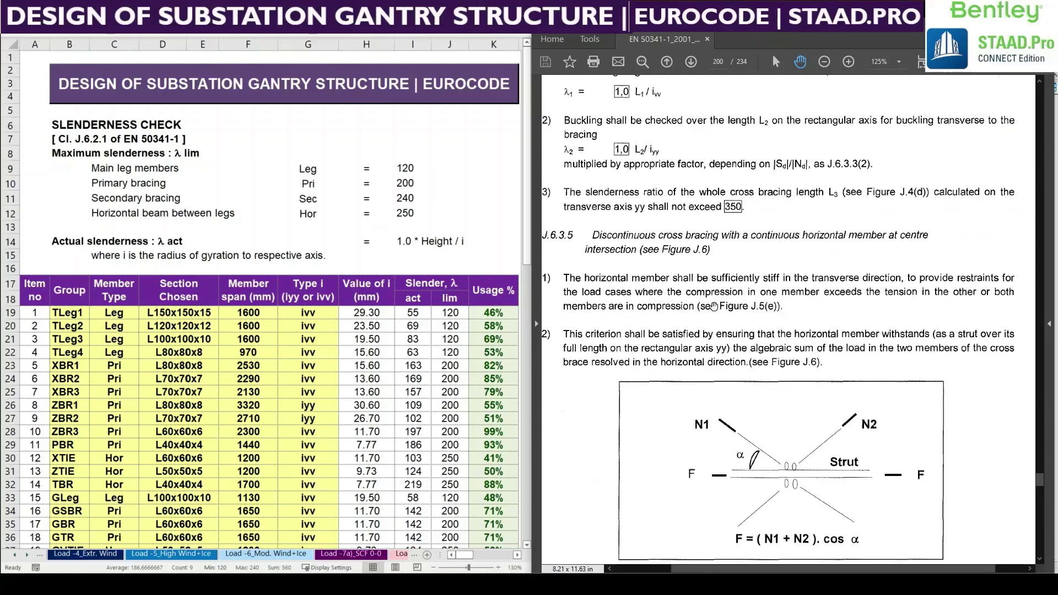
scroll(715, 306, up, 4)
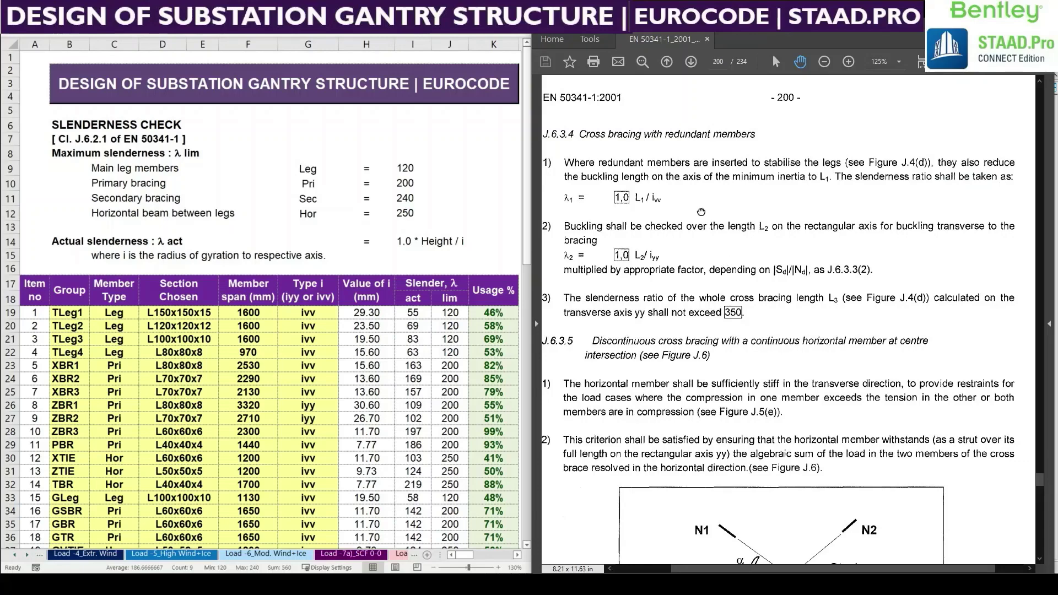
scroll(716, 253, down, 5)
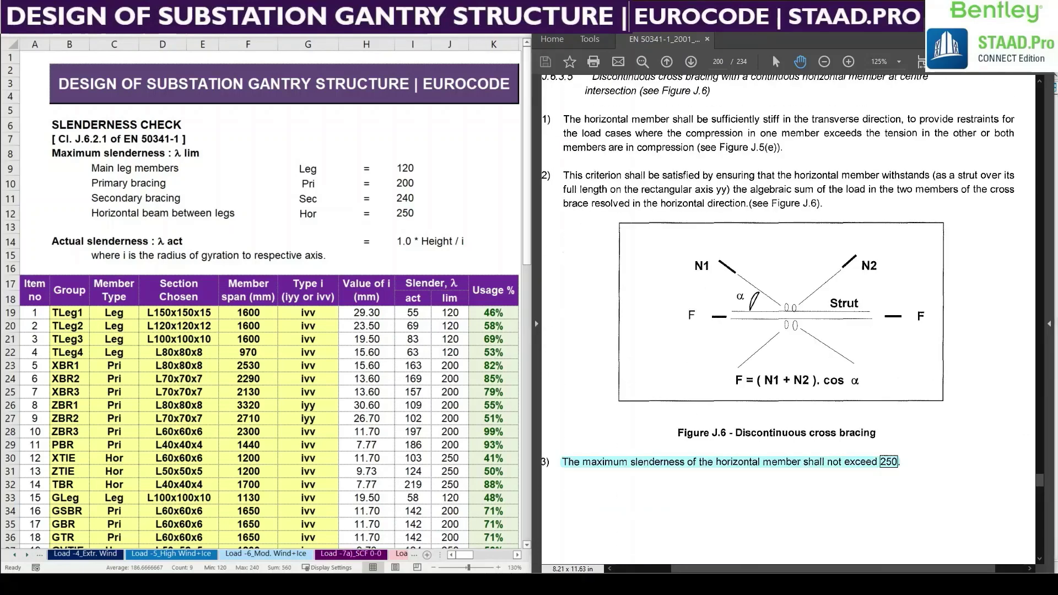
scroll(764, 484, down, 1)
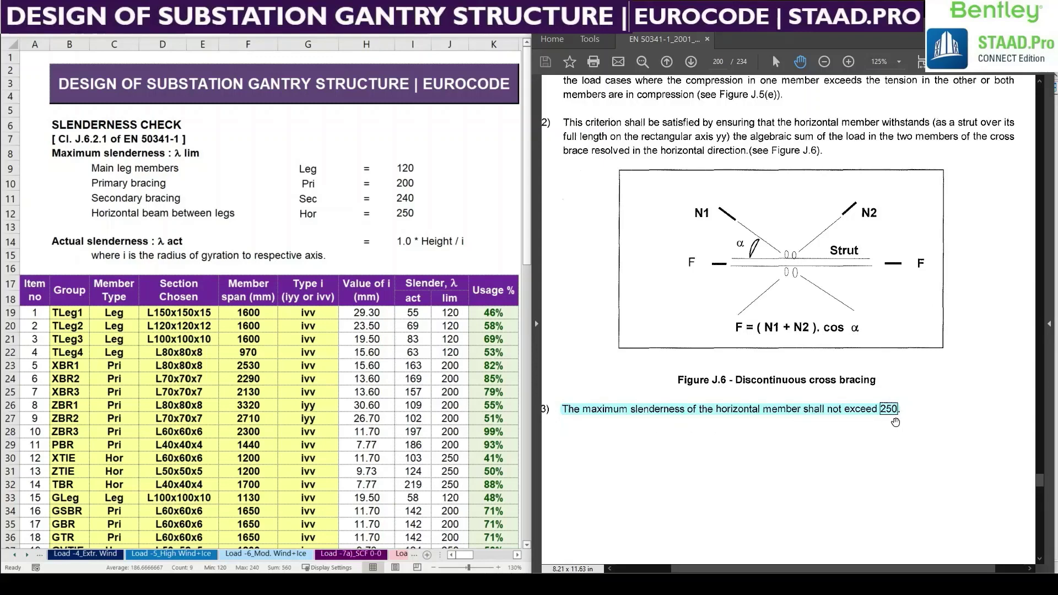
click(276, 192)
drag(127, 174, 427, 216)
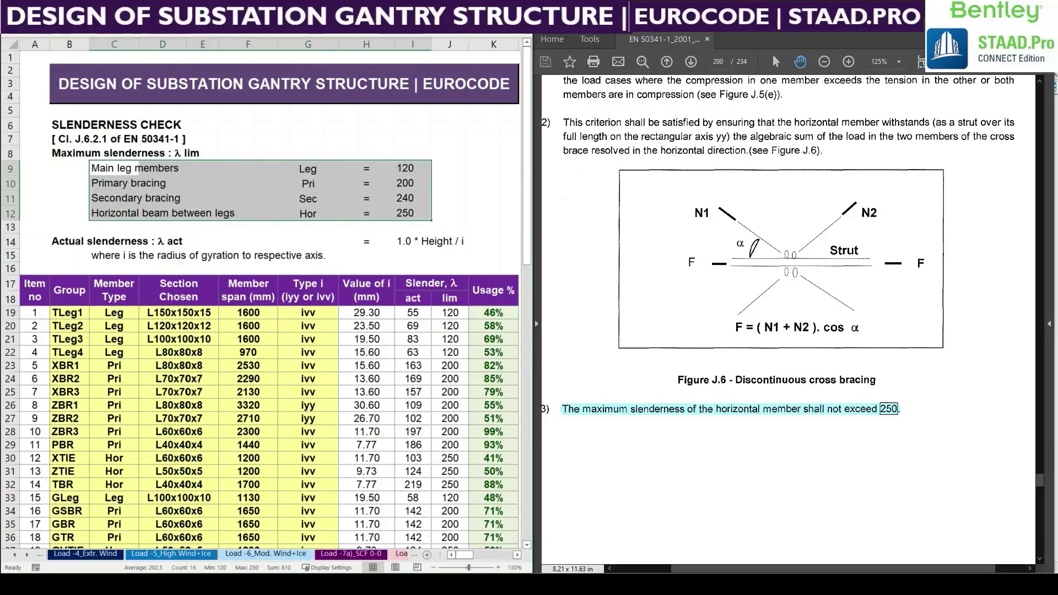
Step: Find the earlier occurrence of "iyy" in the standard and examine the leg slenderness formulas and bracing figure of clause J.6.2.2
key(alt+Tab)
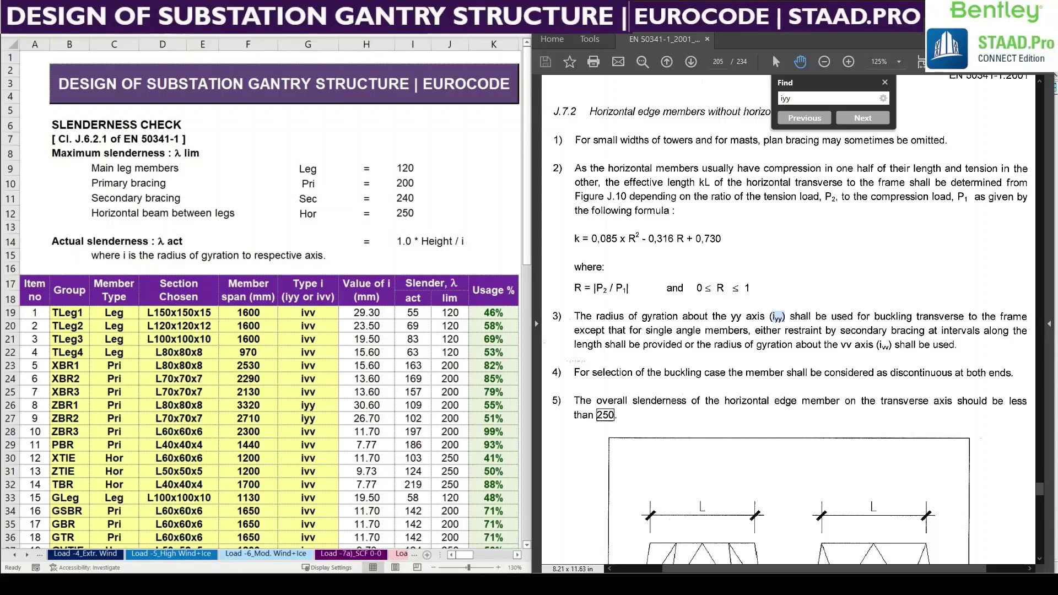
key(shift+Return)
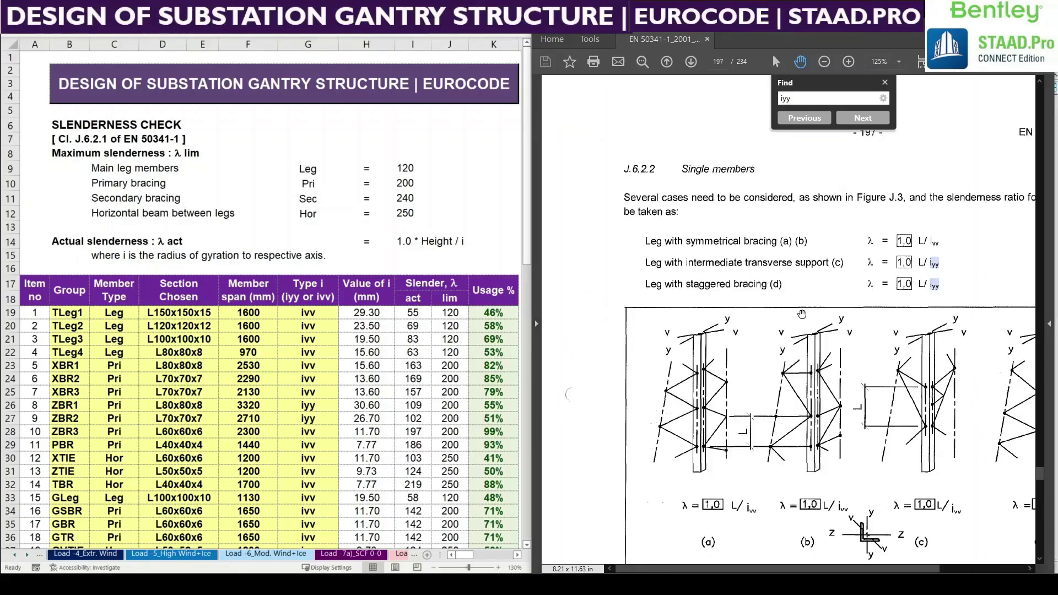
drag(851, 326, 807, 282)
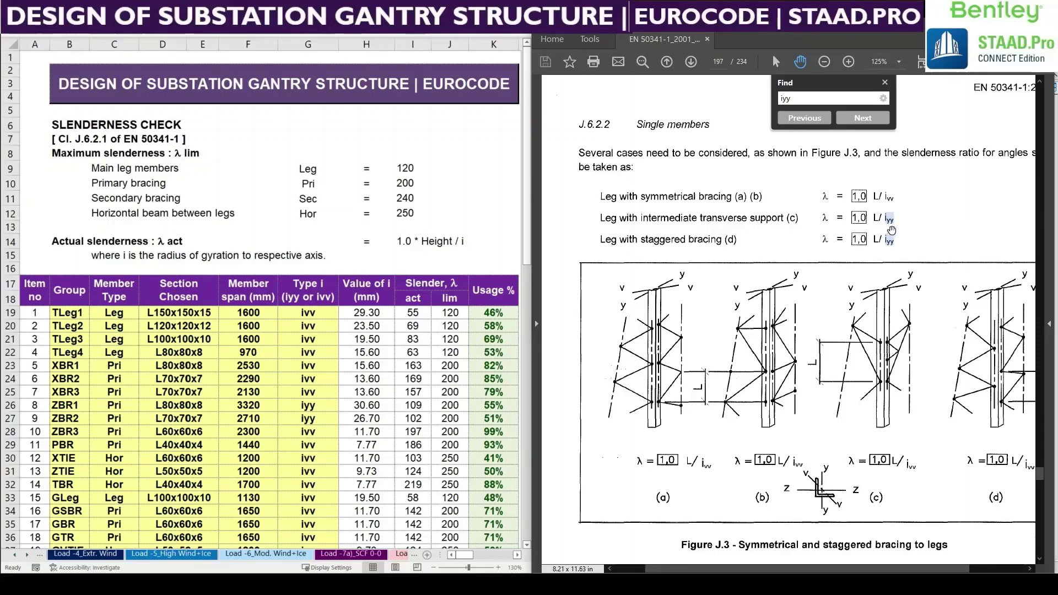
scroll(921, 219, down, 1)
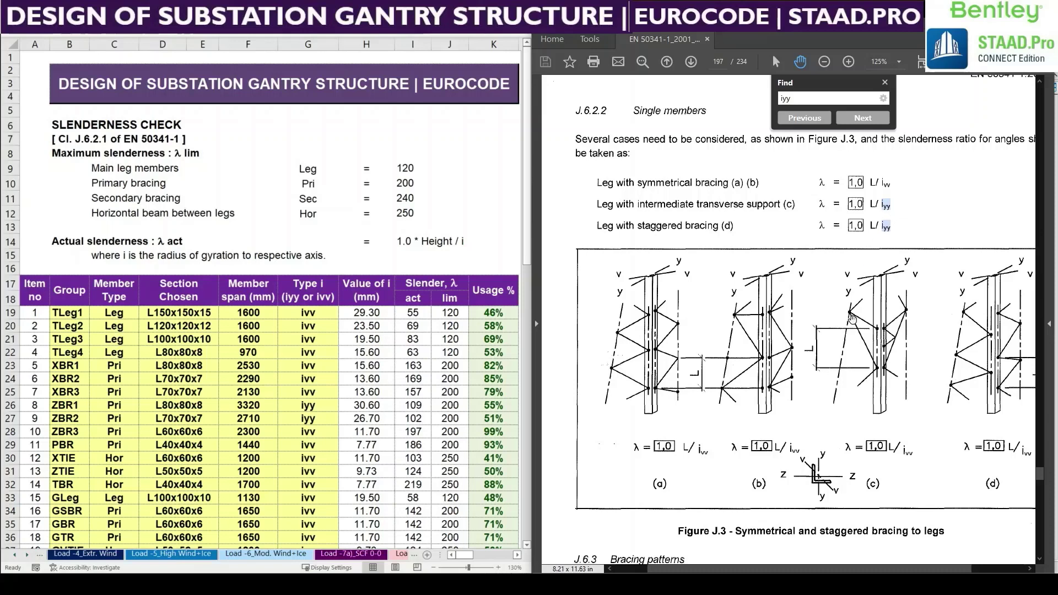
drag(851, 318, 835, 287)
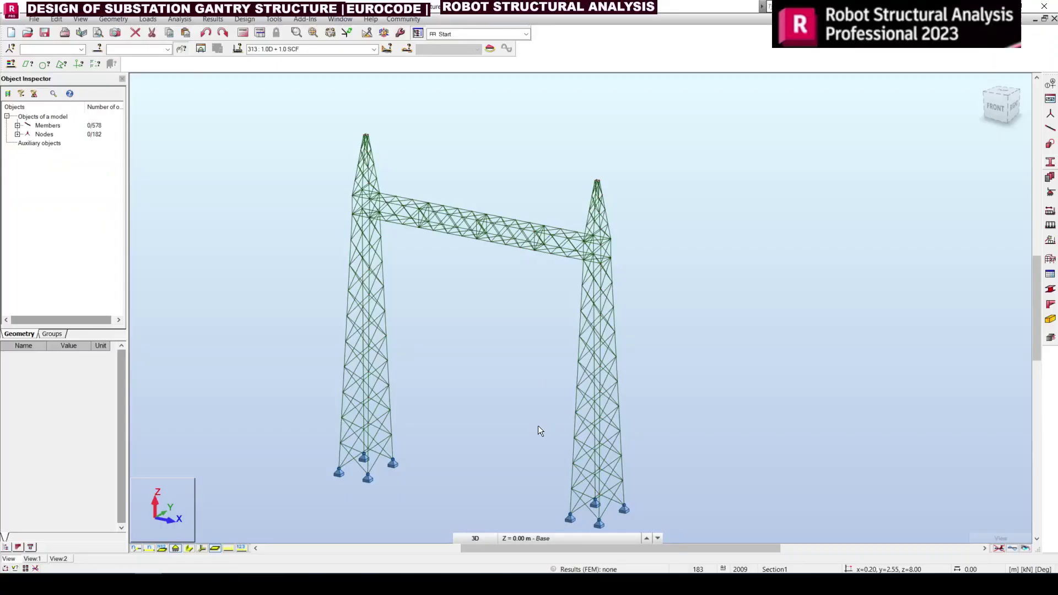
Step: In Robot Structural Analysis, add a dimension line along the lowest leg segment of the nearer tower, from its support to the first bracing node
middle_drag(536, 426, 527, 422)
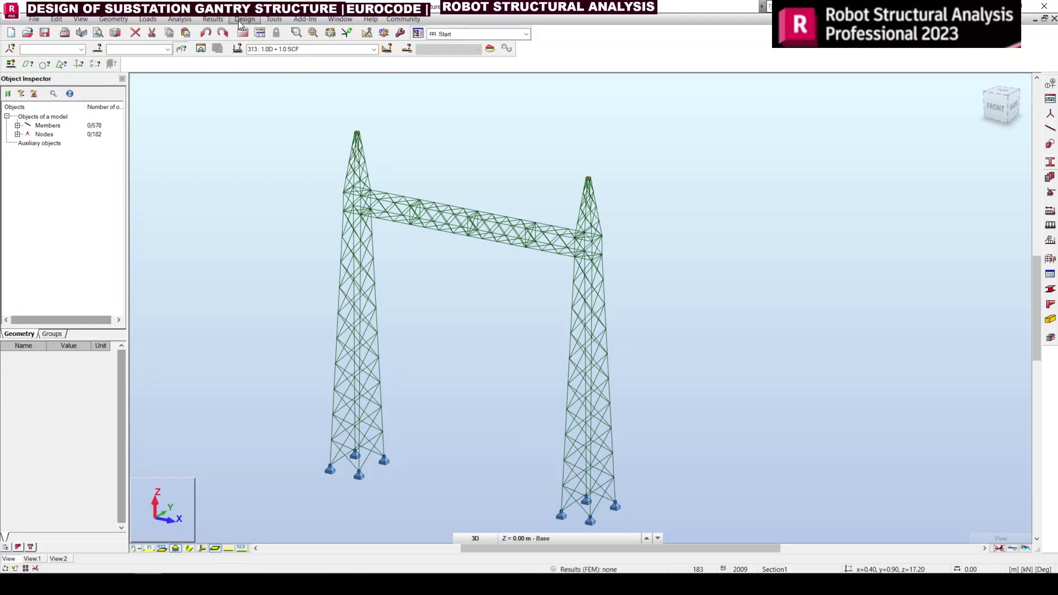
click(273, 19)
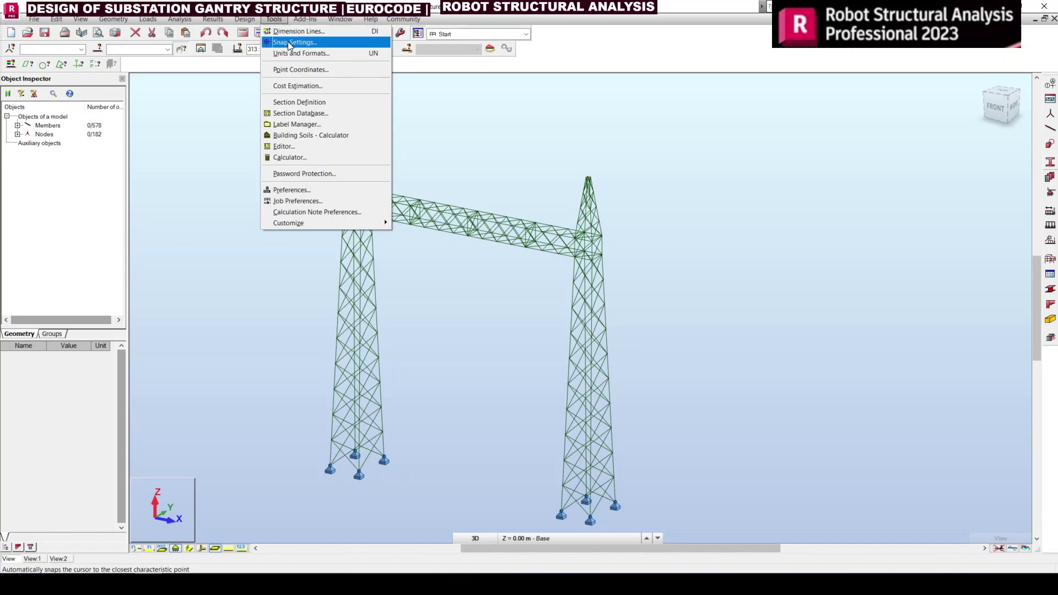
click(274, 19)
click(274, 19)
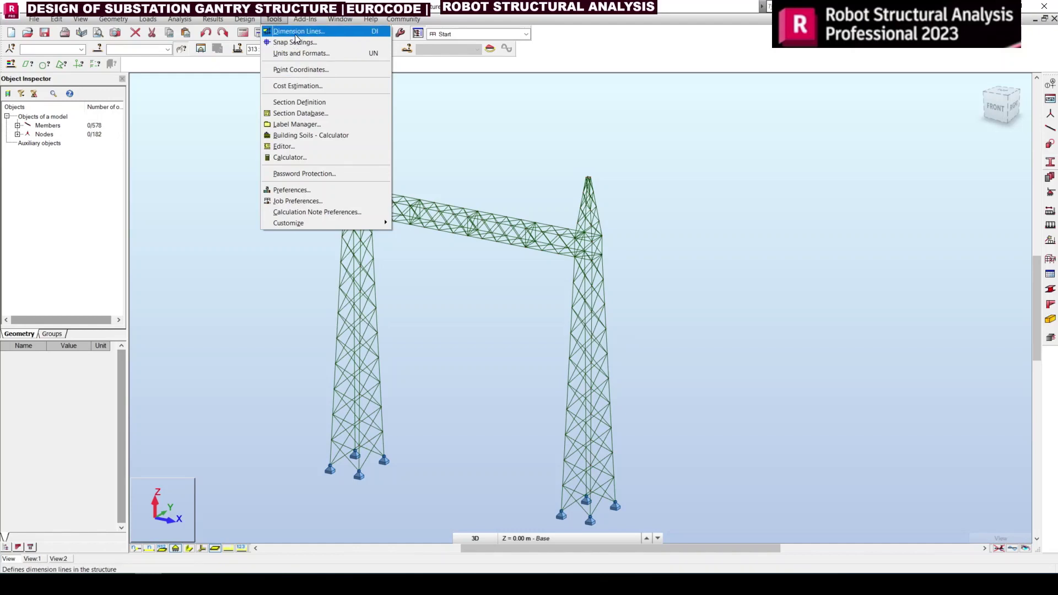
click(296, 32)
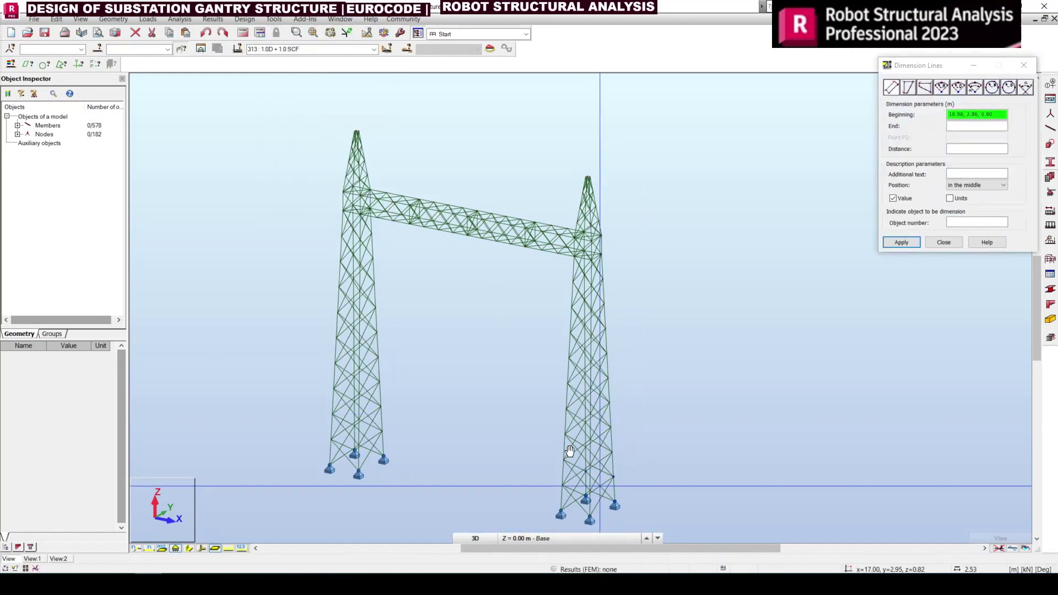
middle_drag(606, 469, 497, 398)
scroll(498, 400, up, 3)
click(512, 433)
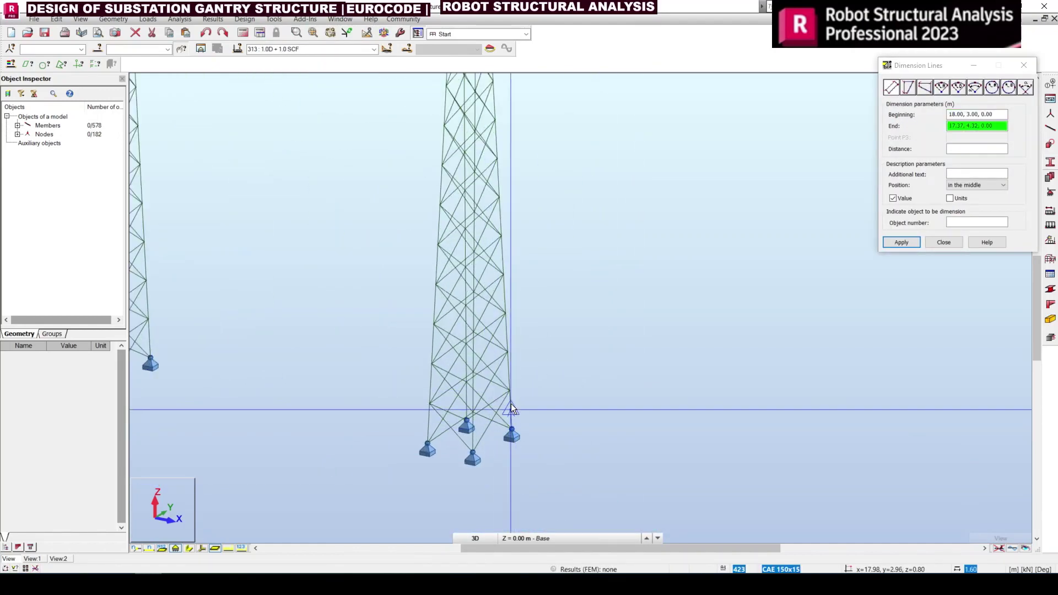
click(511, 393)
click(589, 421)
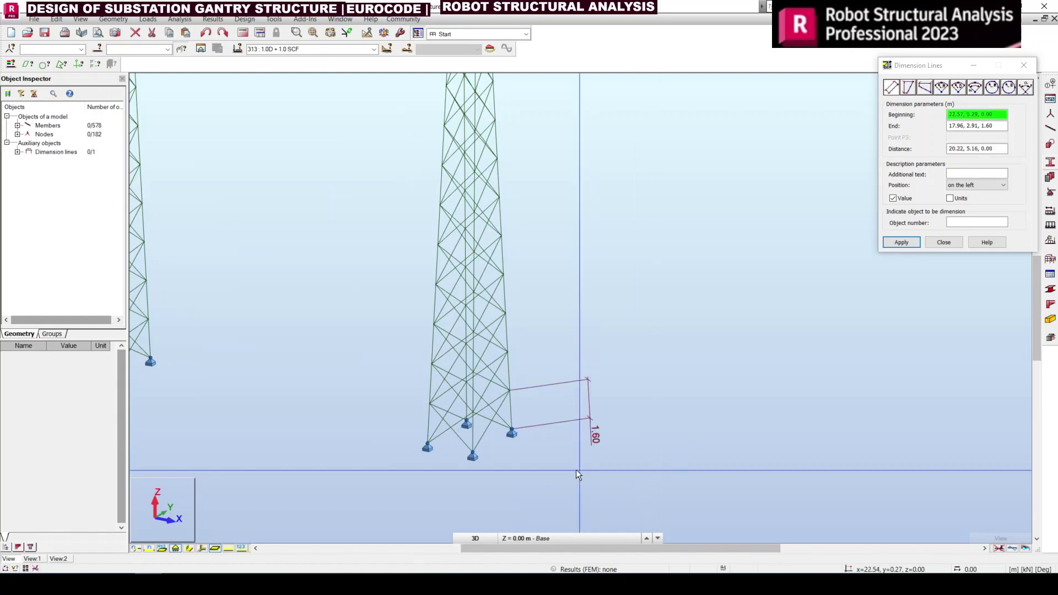
Step: Select the TLEG1 member group in the full view of the gantry
scroll(529, 455, down, 3)
middle_drag(529, 455, 501, 463)
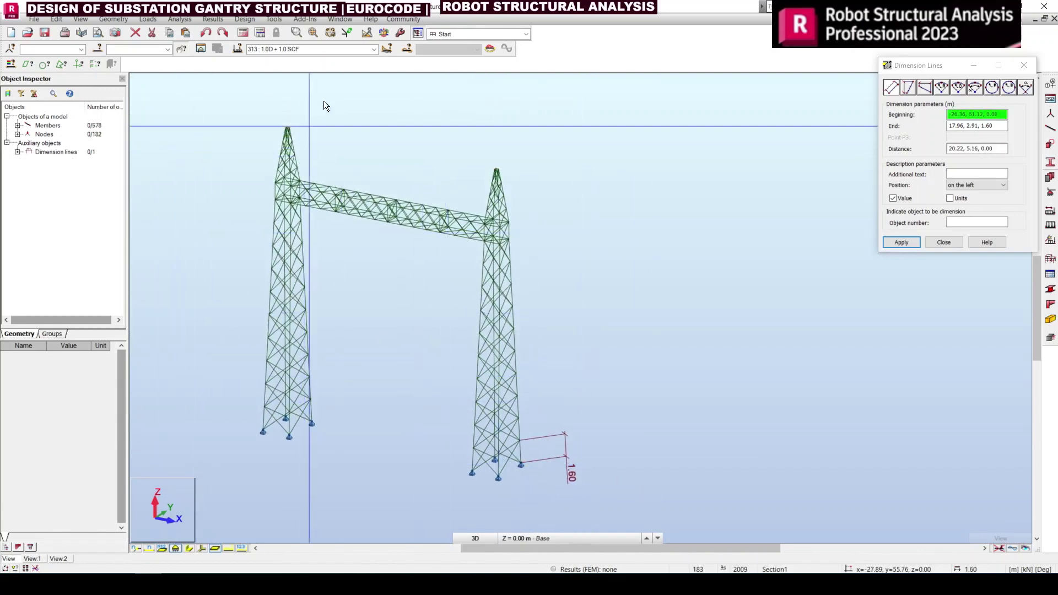
click(167, 49)
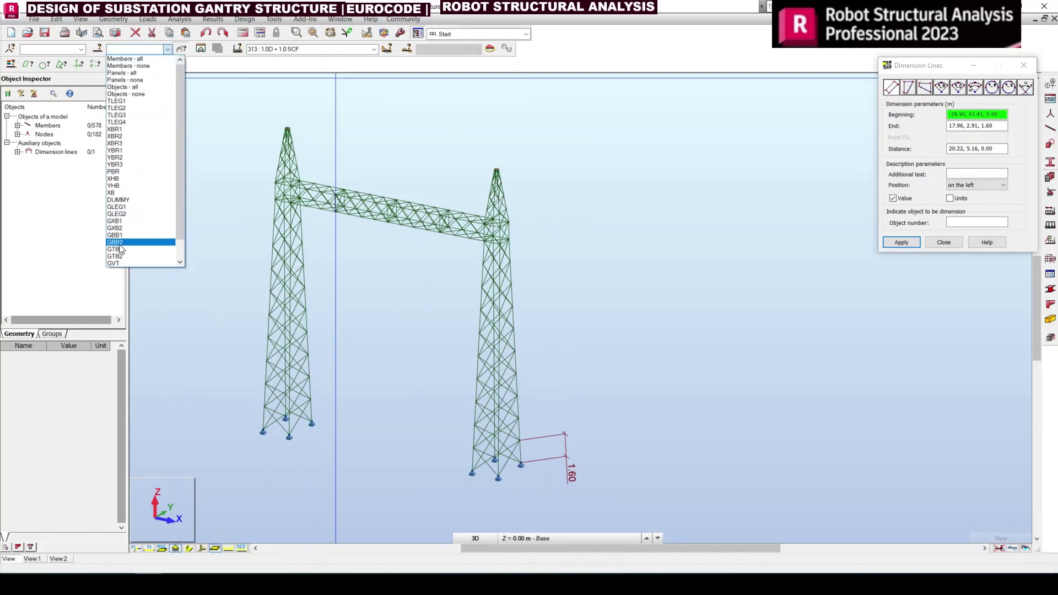
click(136, 102)
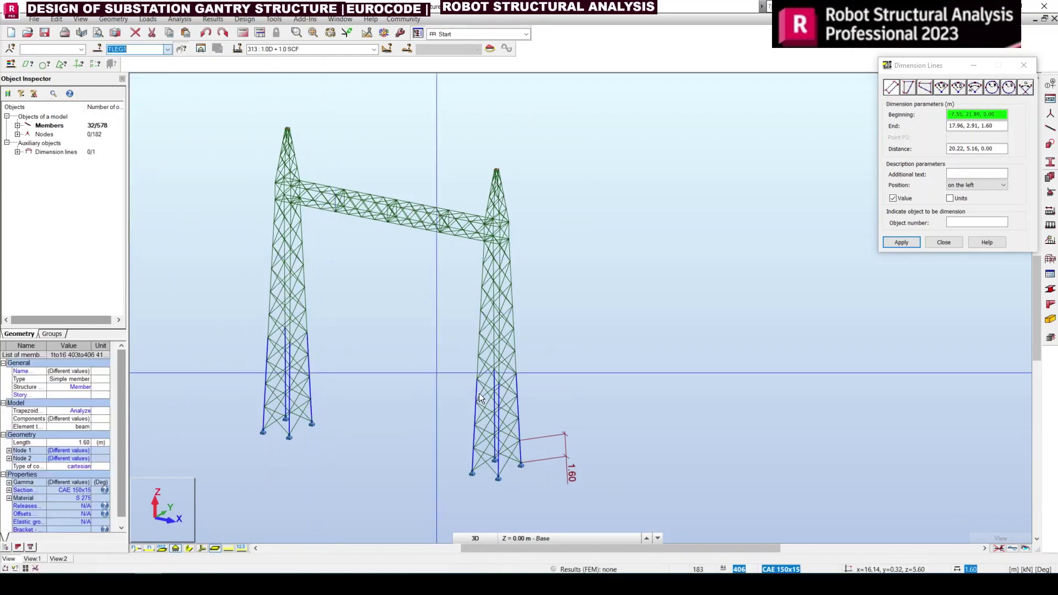
Step: Dimension the leg segment directly above the TLEG1 members on the nearer tower, from z = 6.40 to z = 8.00 m
click(517, 375)
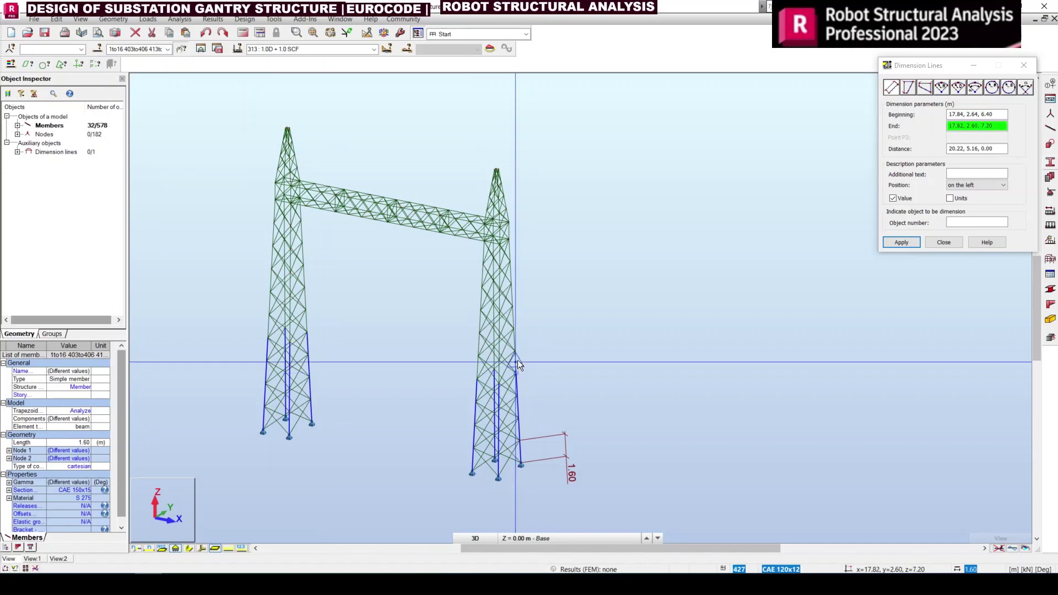
click(515, 353)
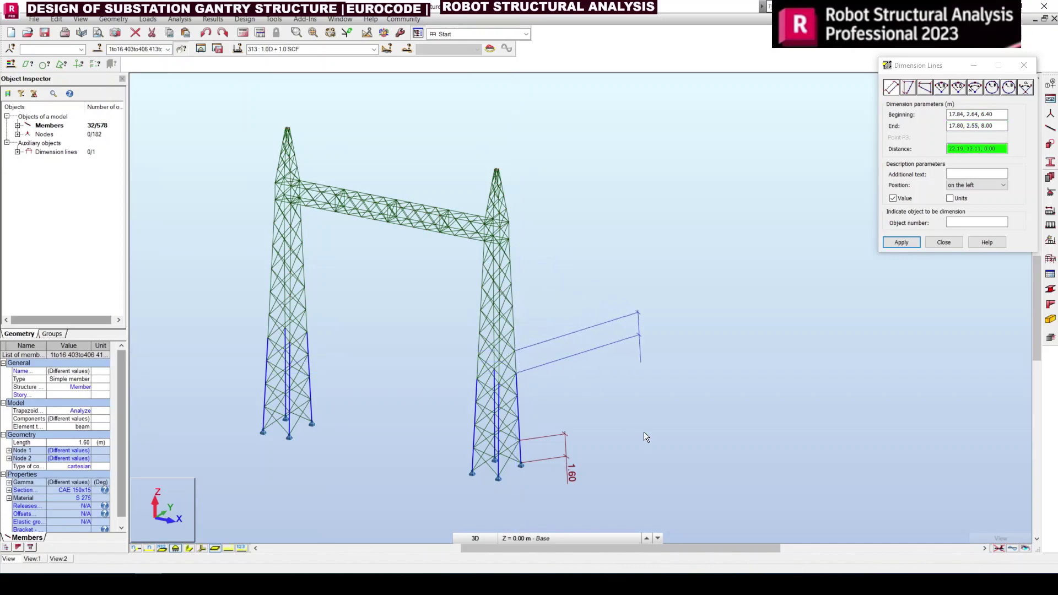
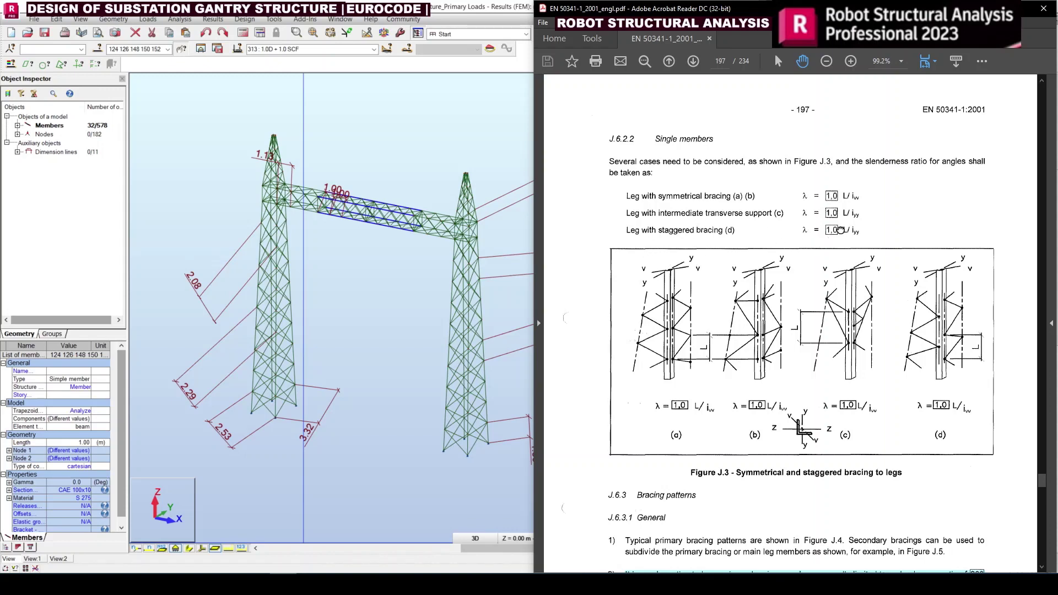
Step: Examine the single-member slenderness formulas in clause J.6.2.2 and the leg bracing cases and axis sketch in Figure J.3 of EN 50341-1
ctrl+scroll(867, 219, up, 4)
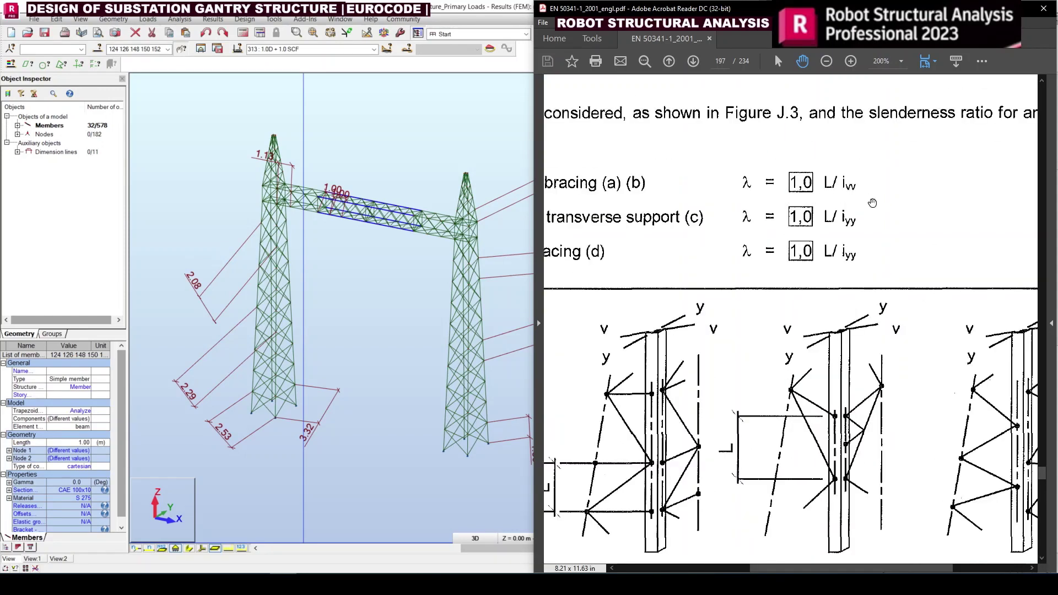
ctrl+scroll(798, 223, down, 1)
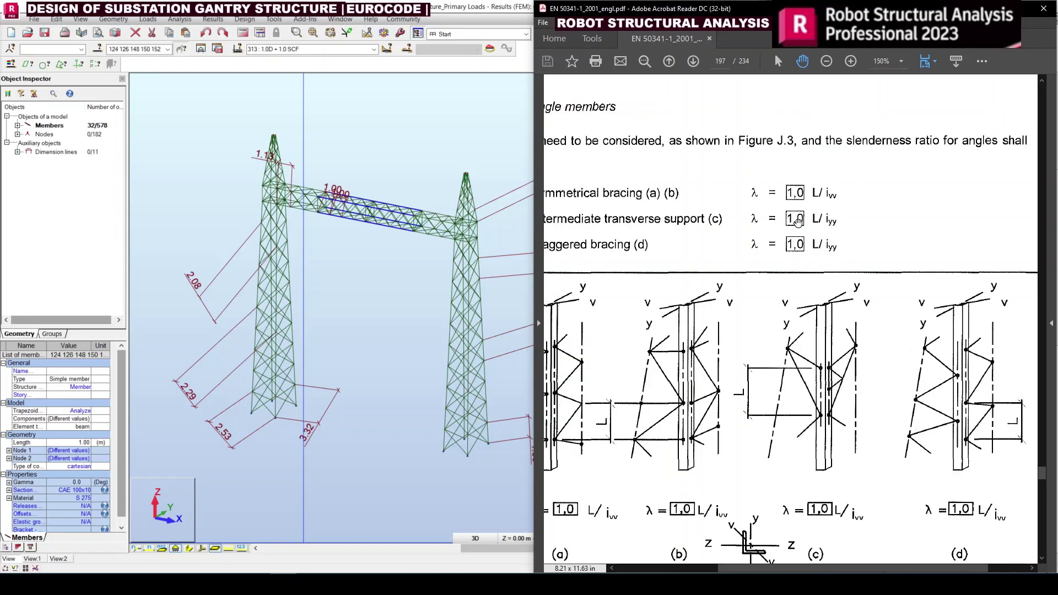
ctrl+scroll(848, 197, up, 1)
ctrl+scroll(798, 218, down, 2)
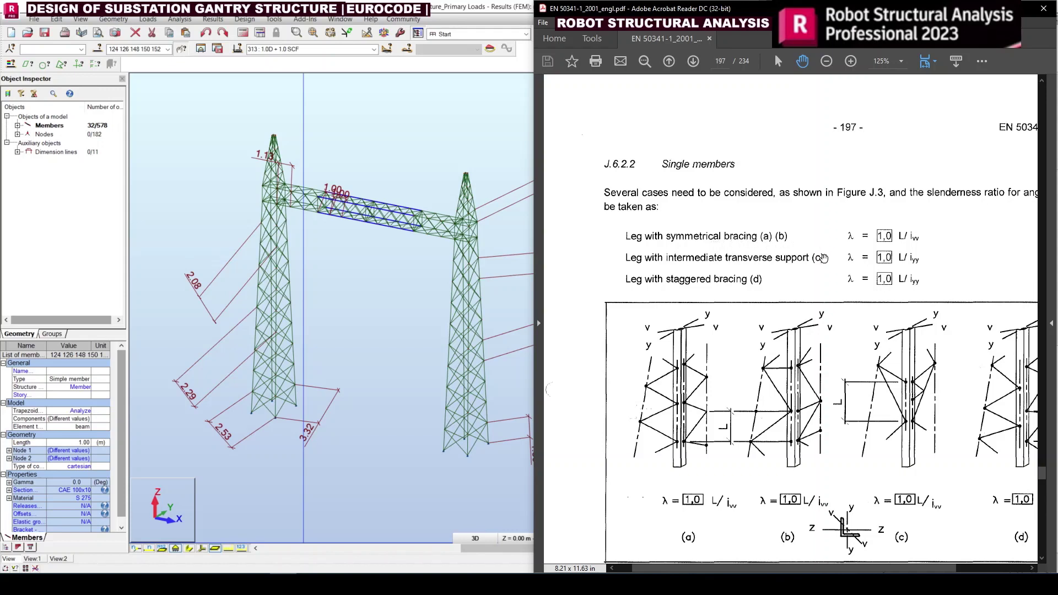
scroll(776, 412, down, 3)
scroll(773, 431, up, 1)
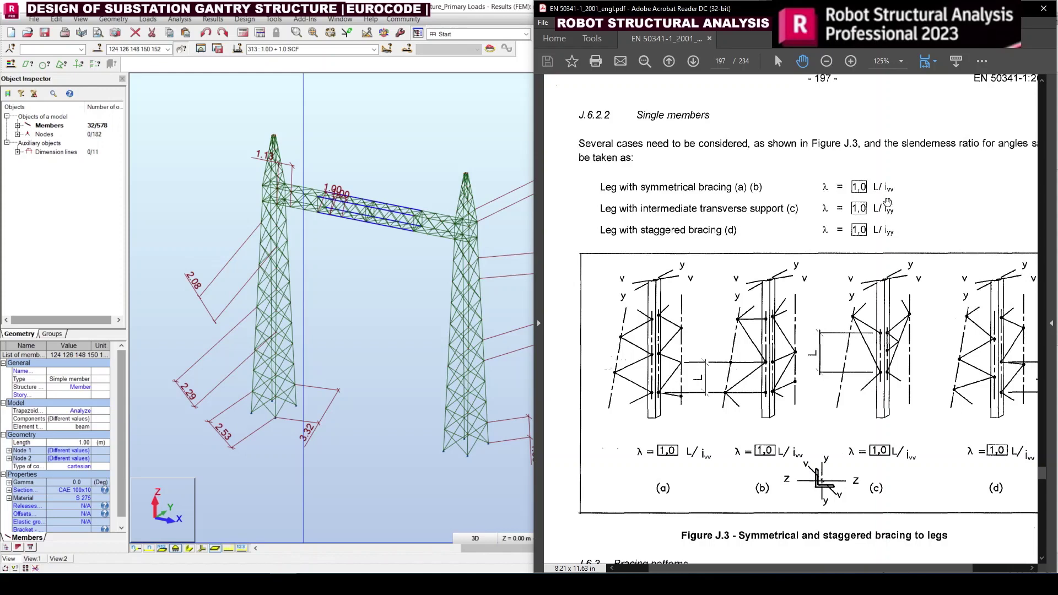
drag(887, 202, 864, 197)
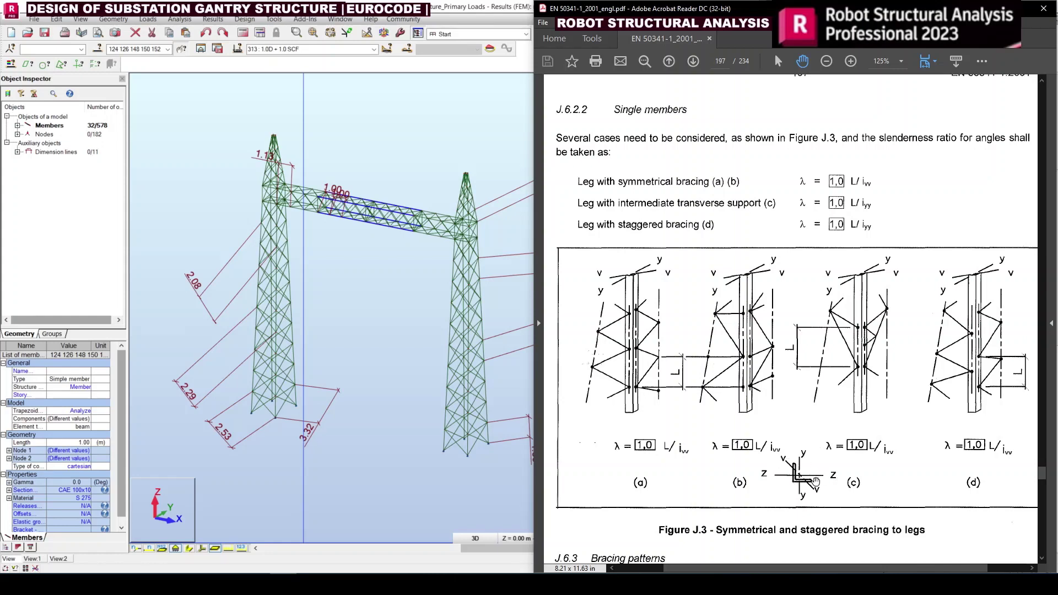
drag(782, 475, 786, 460)
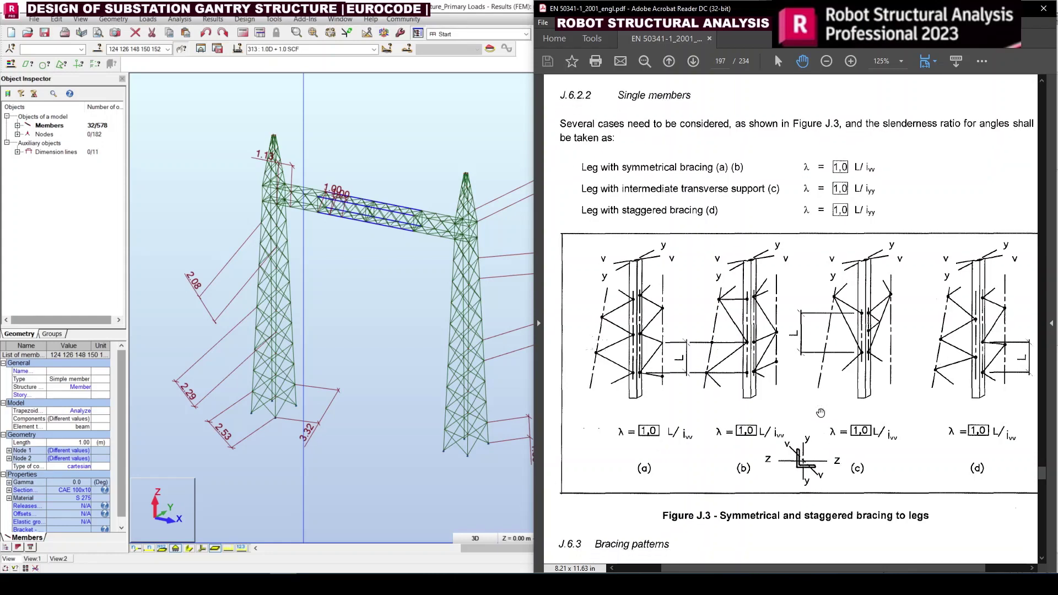
drag(734, 299, 742, 322)
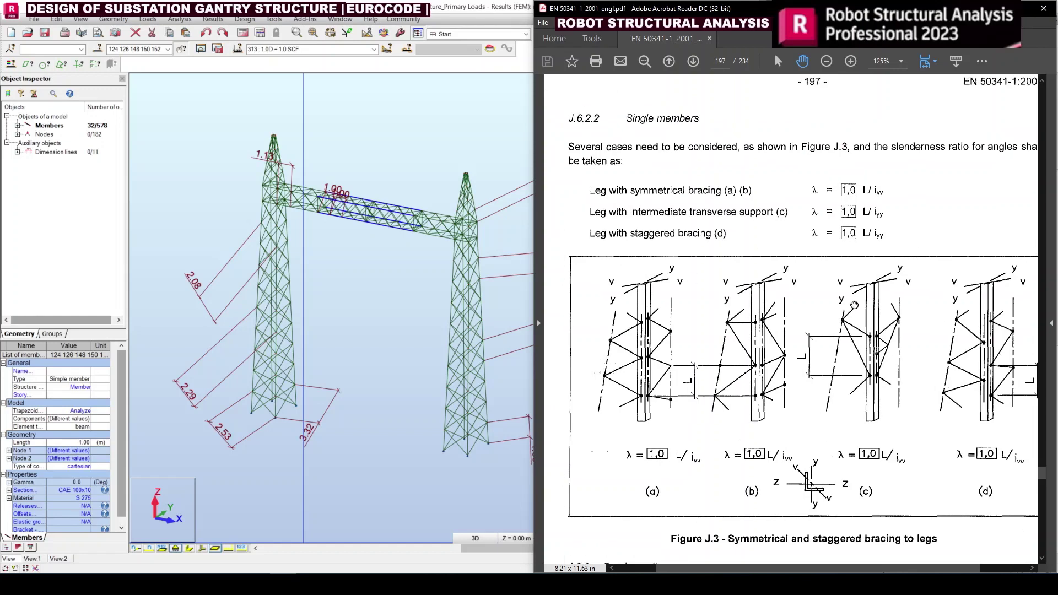
drag(854, 308, 852, 296)
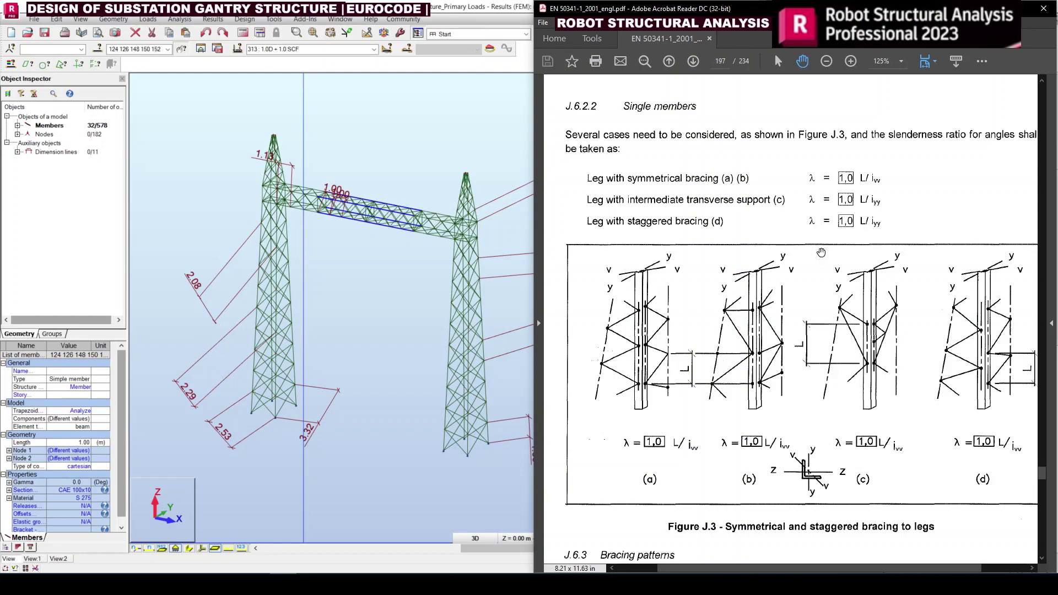
drag(785, 318, 791, 307)
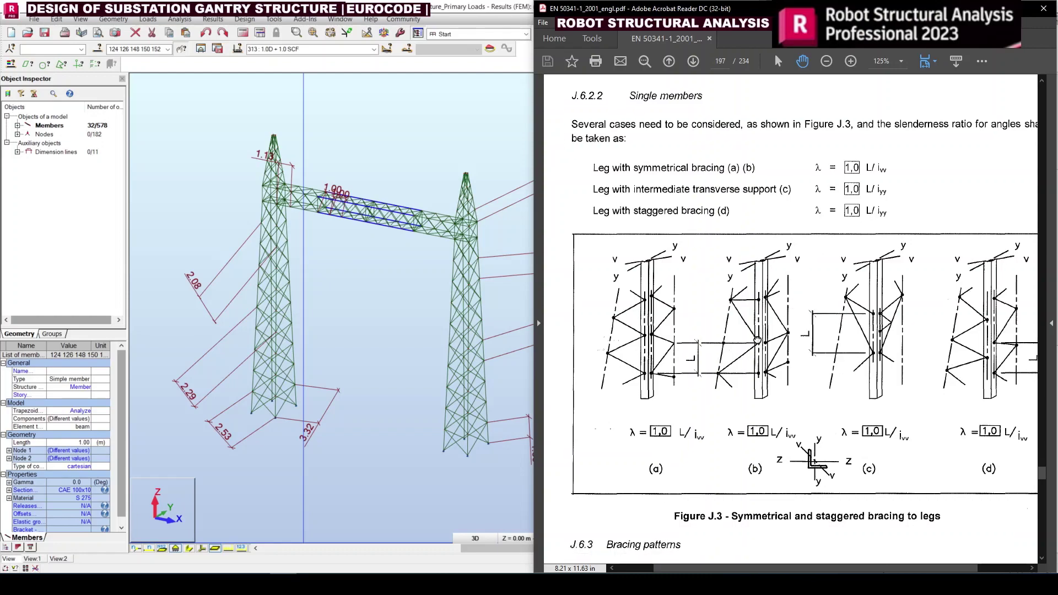
Step: Examine the bracing slenderness limits, the cross bracing formula in clause J.6.3.3 and the bracing patterns in Figure J.4
scroll(763, 296, down, 15)
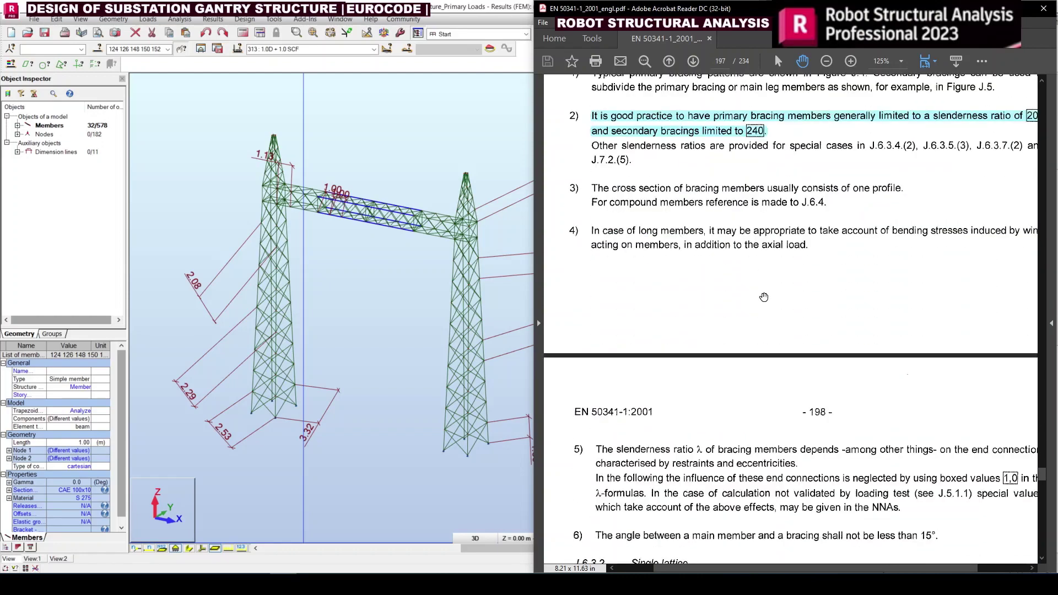
scroll(763, 296, down, 6)
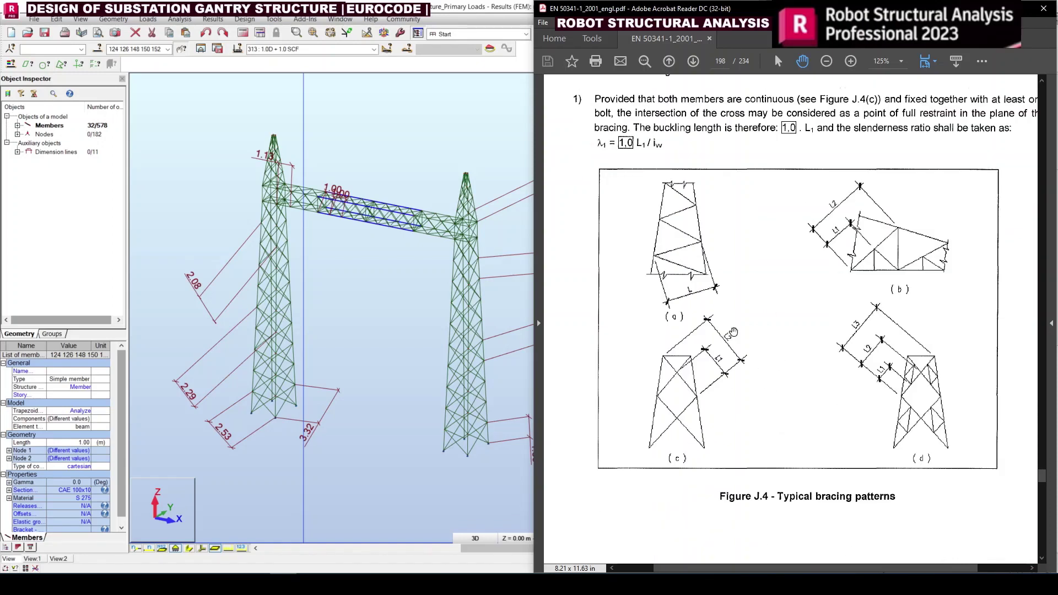
scroll(733, 332, up, 1)
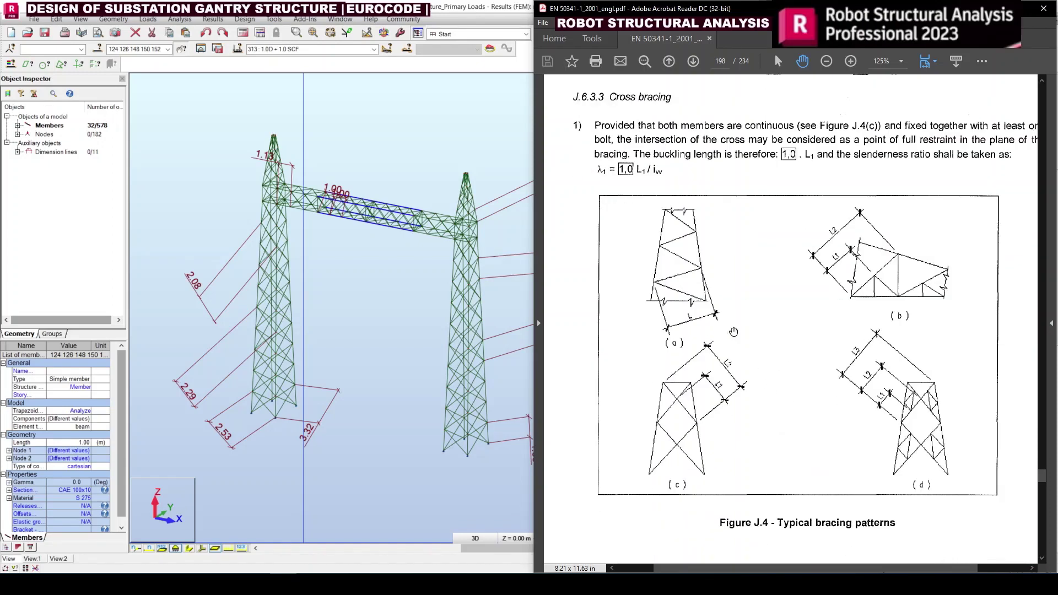
scroll(733, 332, up, 1)
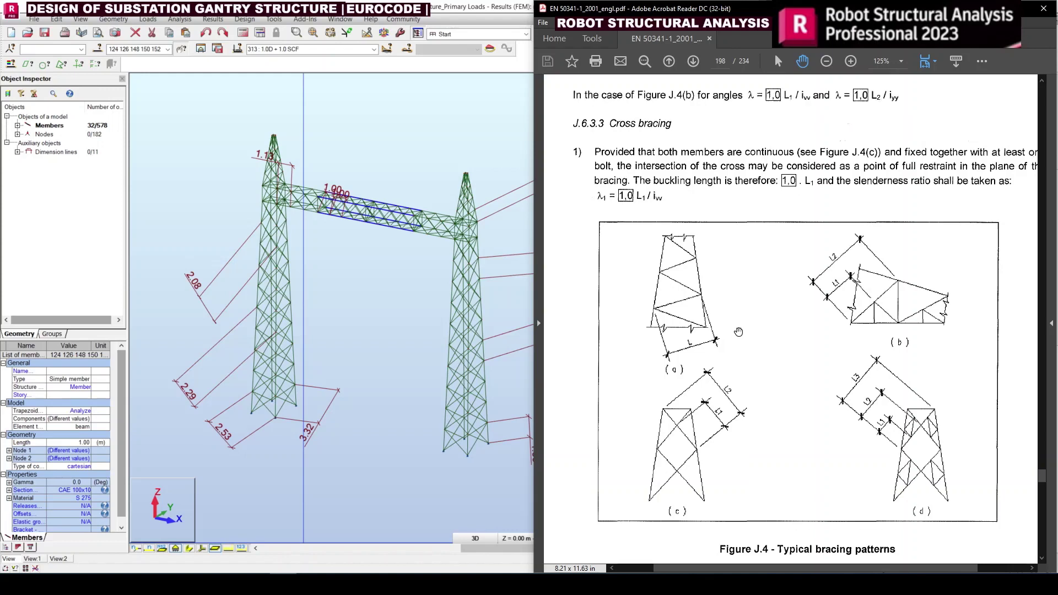
scroll(757, 316, up, 1)
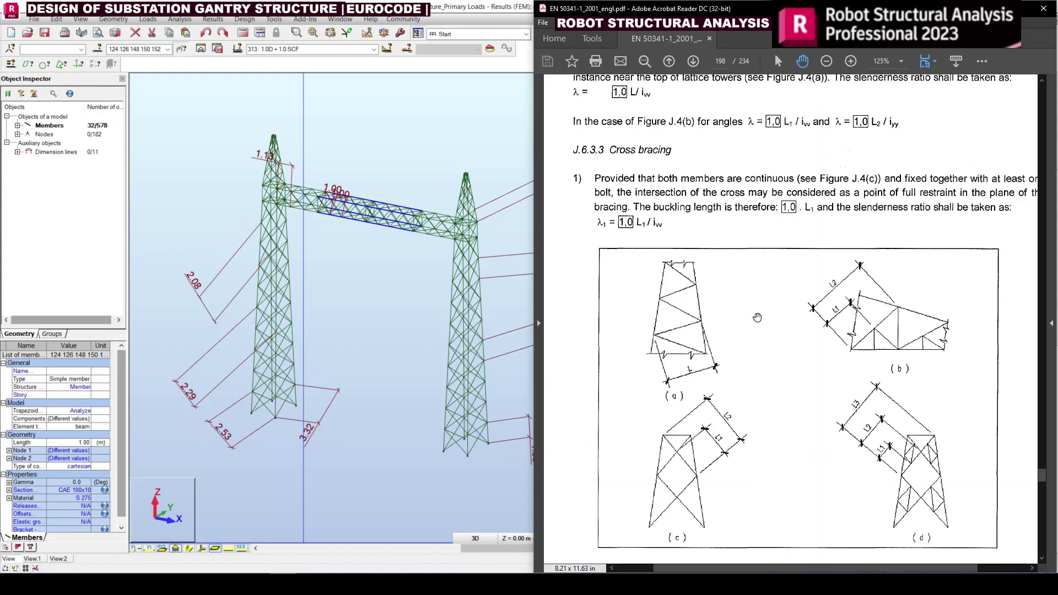
Step: Switch to the slenderness check worksheet in Excel and review TLeg1's member span in F19 and radius of gyration type in G19
key(alt+Tab)
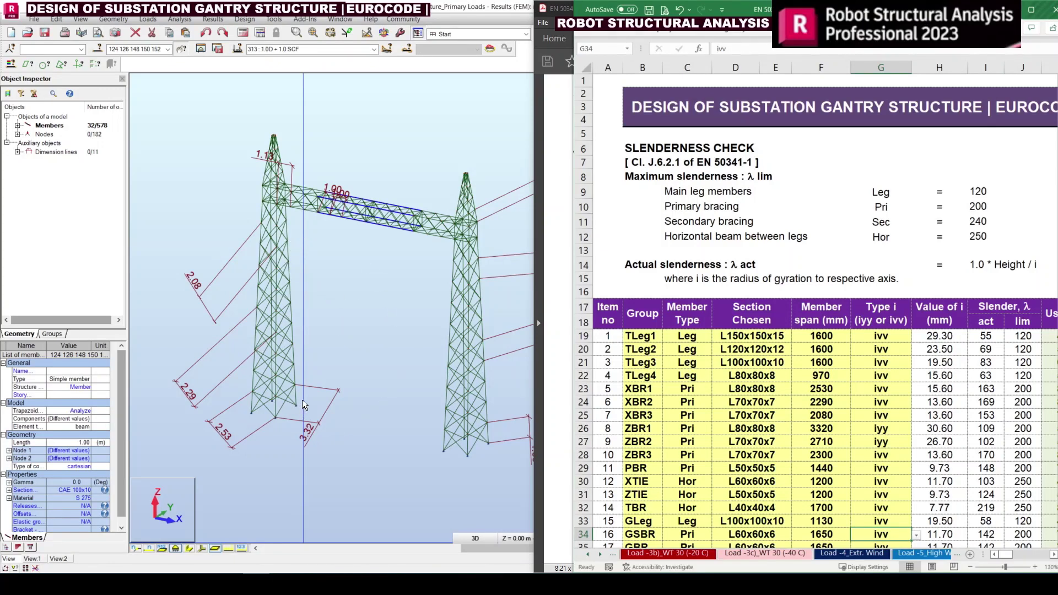
click(840, 339)
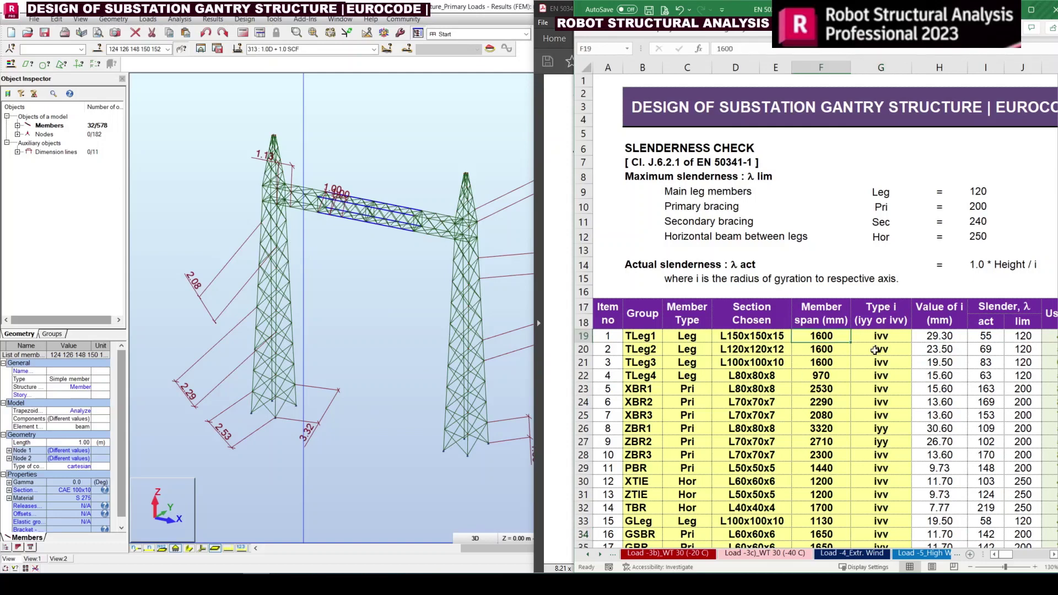
scroll(894, 356, down, 1)
scroll(894, 356, down, 2)
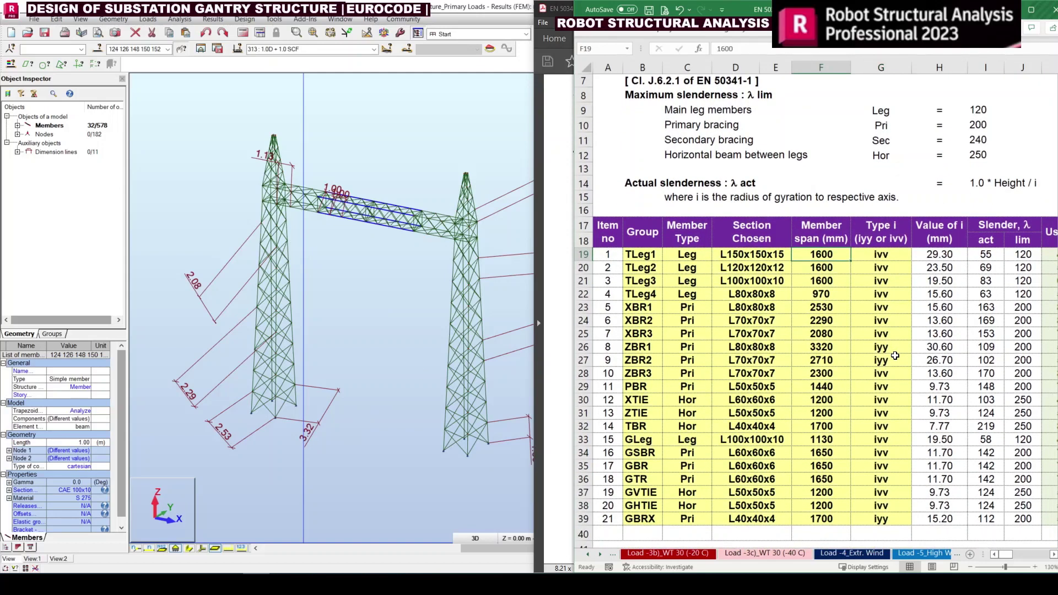
click(889, 258)
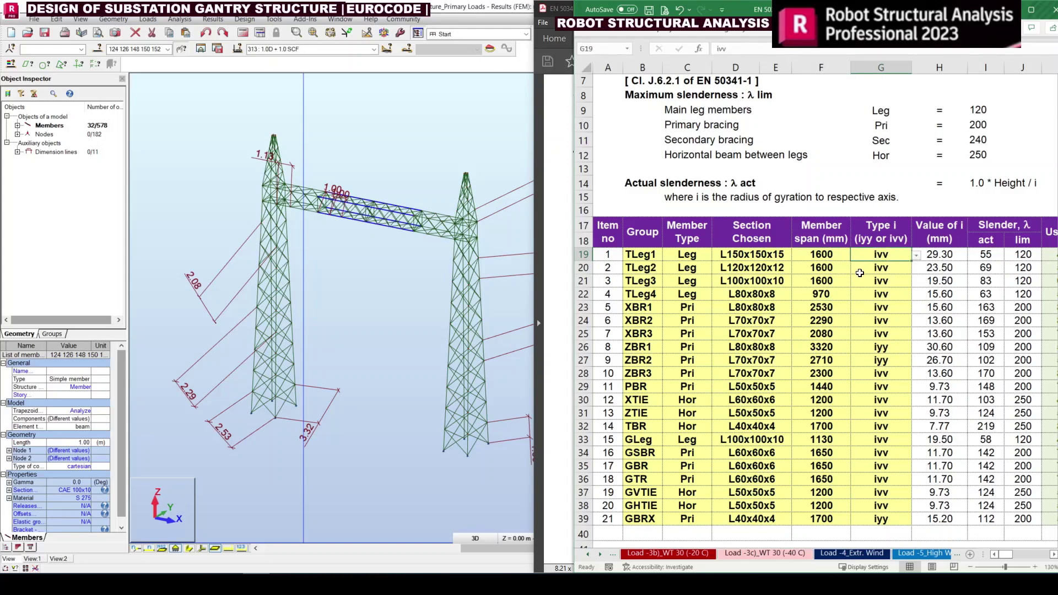
scroll(787, 294, up, 3)
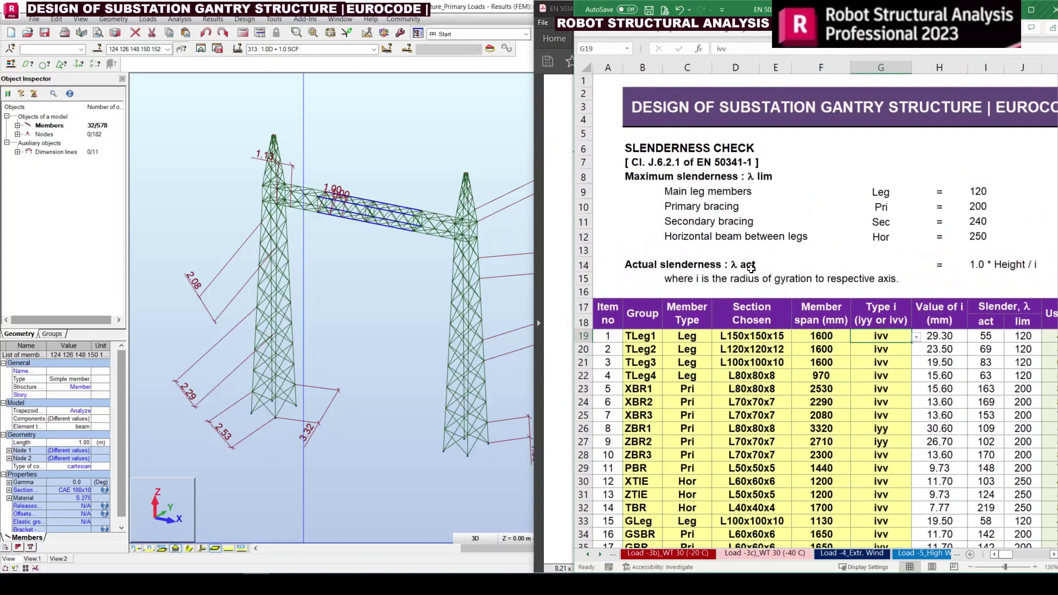
scroll(724, 214, down, 3)
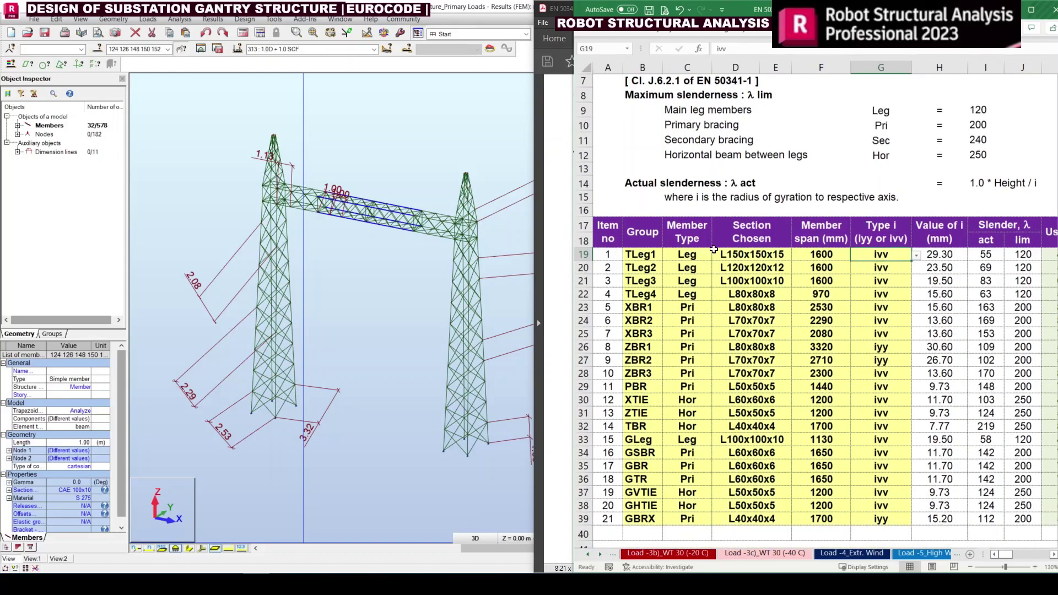
Step: Review TLeg1's member type in C19 and group name in B19 against the rest of the member table
click(687, 253)
click(642, 254)
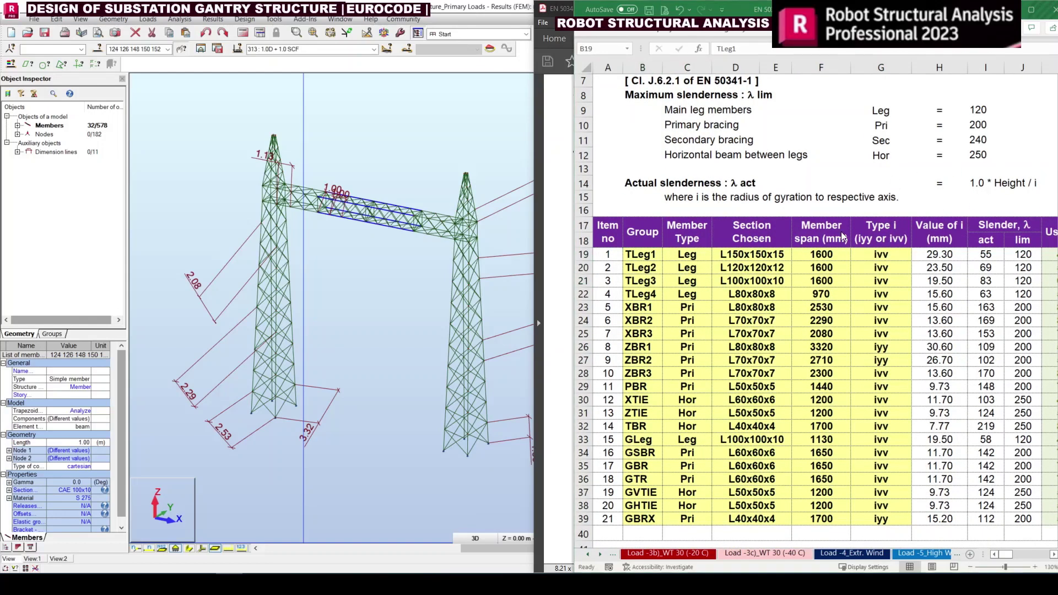
scroll(741, 260, down, 2)
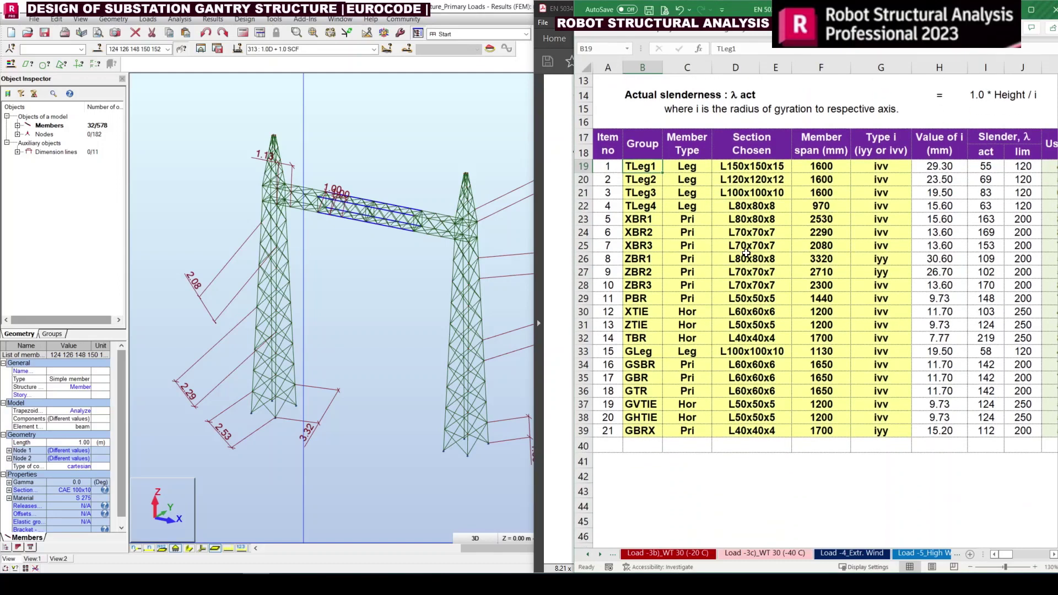
scroll(746, 253, up, 1)
Step: Choose L150x150x15 from the section list for TLeg1 in D19, and check the section chosen for ZTIE in D31
click(762, 214)
click(795, 213)
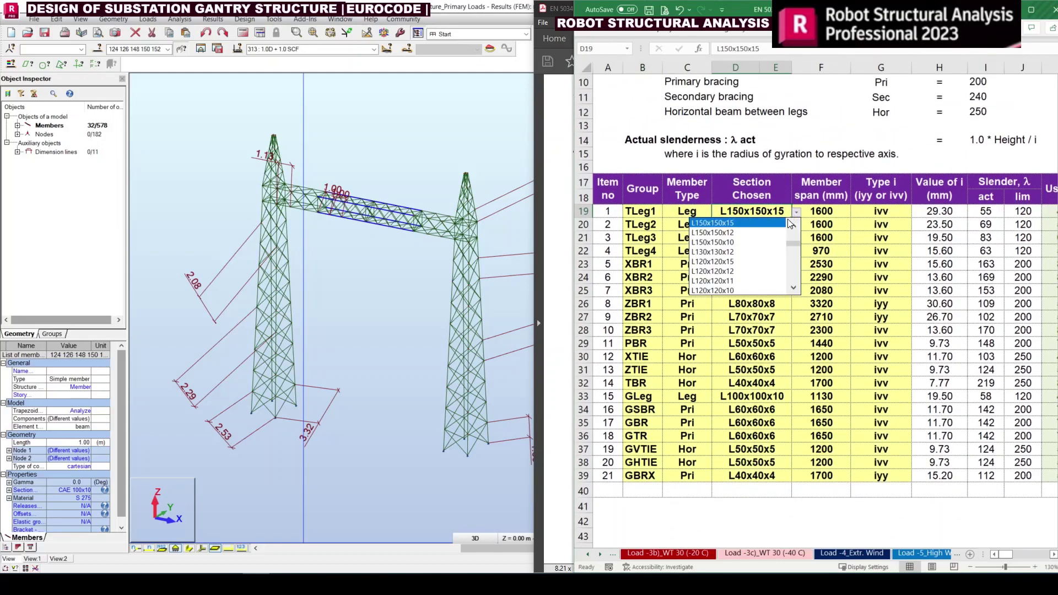
click(738, 223)
click(774, 373)
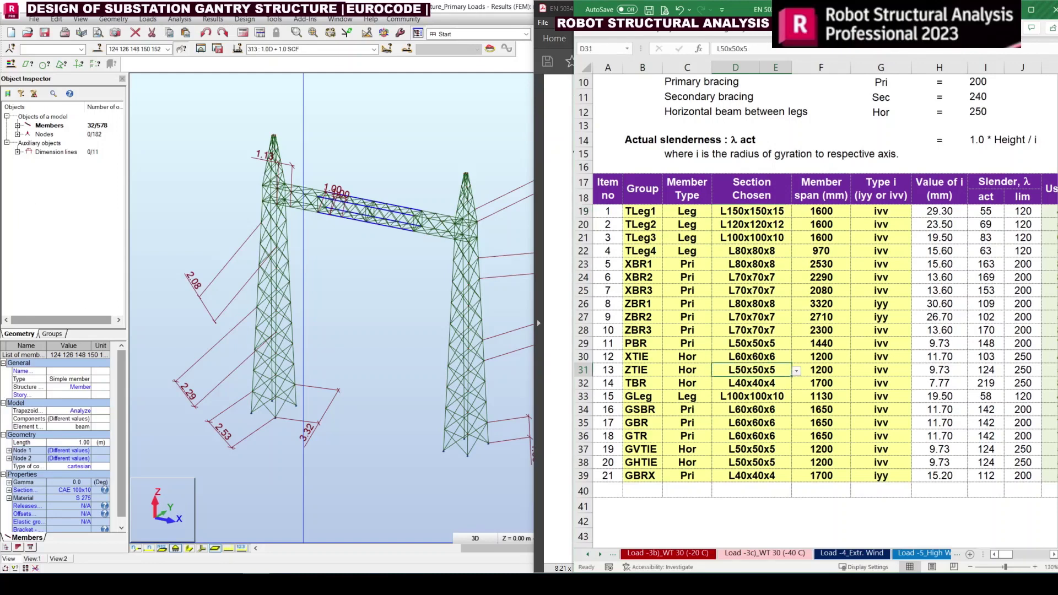
Step: Go back through the TLeg1 row from its member span in F19 to its group name and member type
click(844, 212)
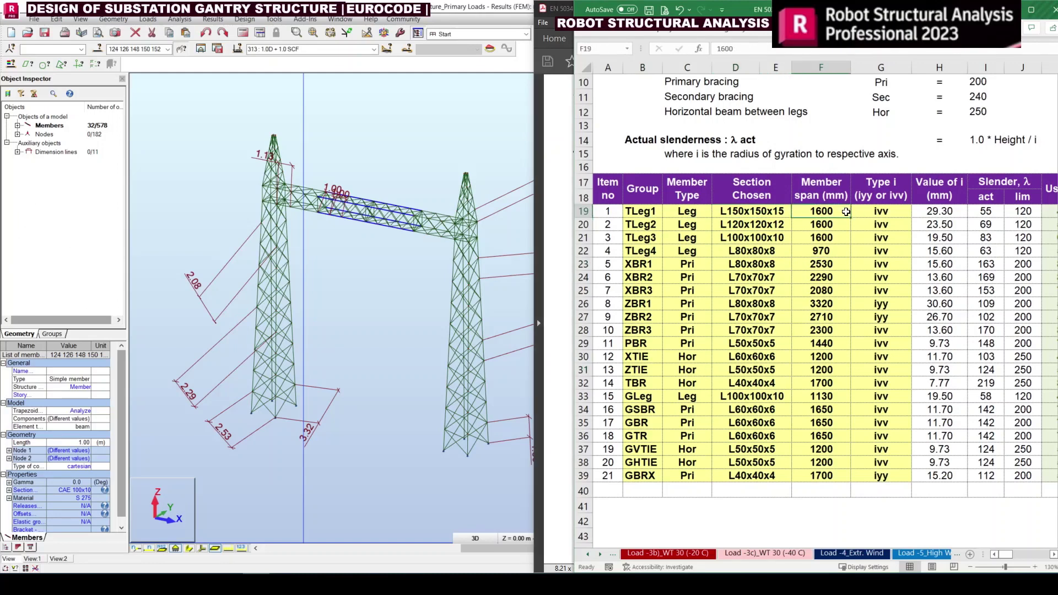
key(Left)
key(Left)
key(Left)
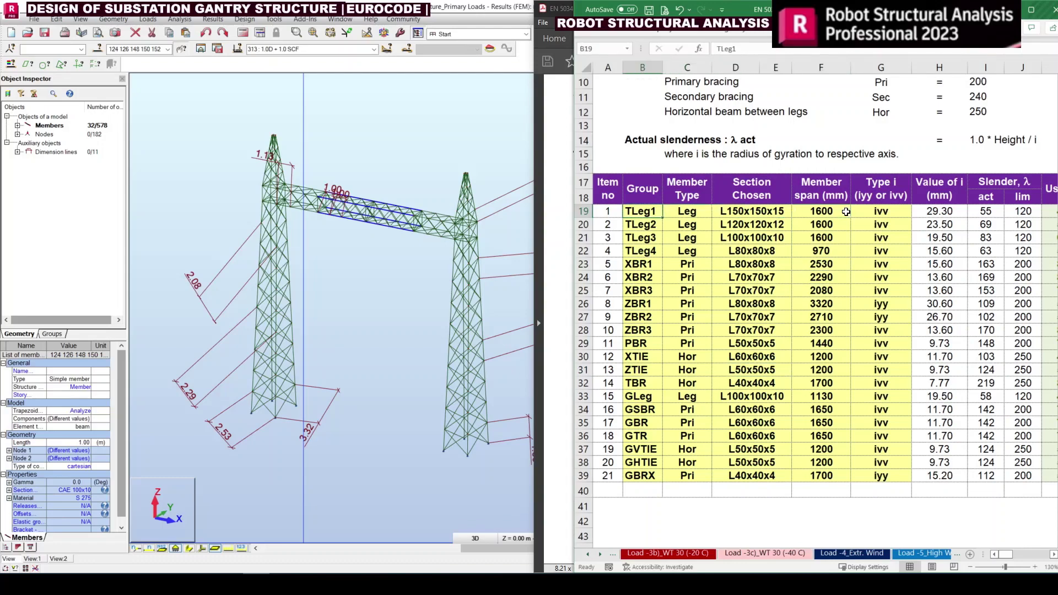
scroll(747, 236, up, 3)
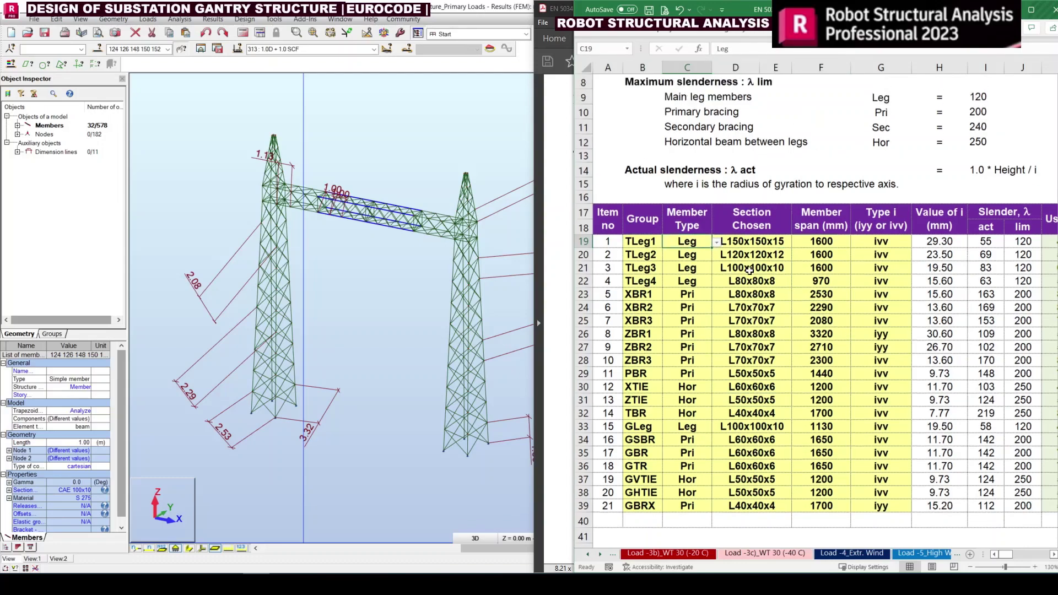
Step: Review the maximum slenderness limits for legs, primary bracing and secondary bracing in I9:I11
mouse_move(974, 190)
mouse_down()
mouse_move(977, 237)
mouse_move(991, 188)
mouse_up()
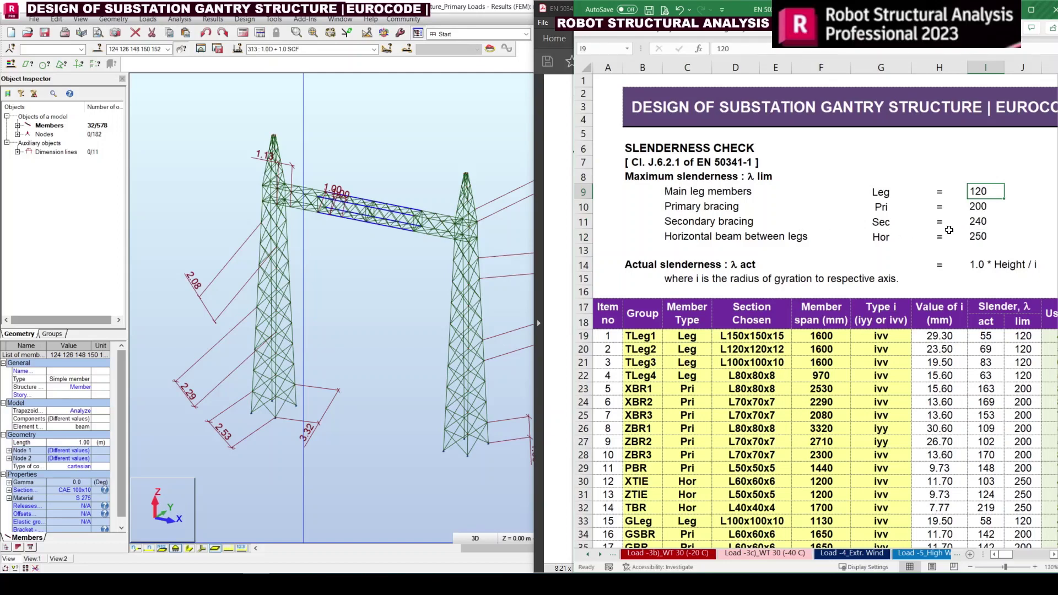
click(987, 210)
click(984, 223)
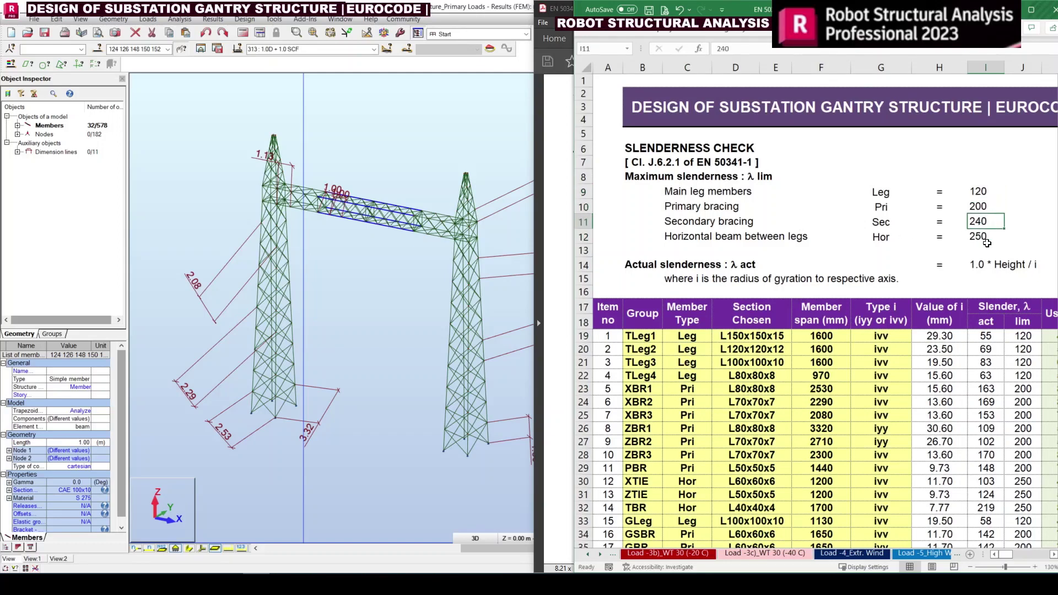
click(696, 248)
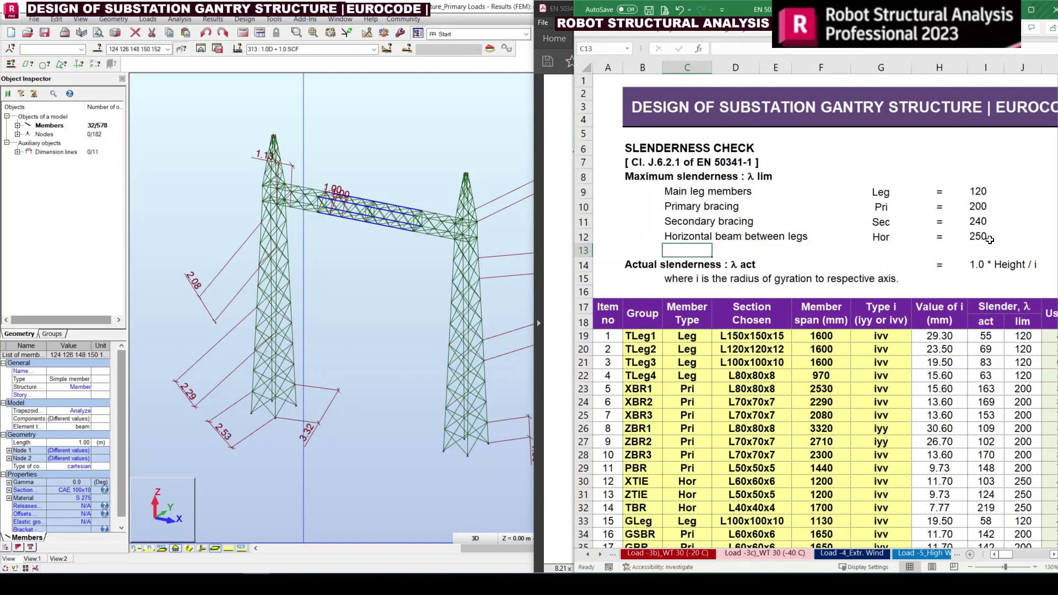
Step: Inspect the member type assignments of TLeg1 in C19 and XBR1 in C23, viewing the type options for TLeg1
click(751, 402)
scroll(695, 425, down, 2)
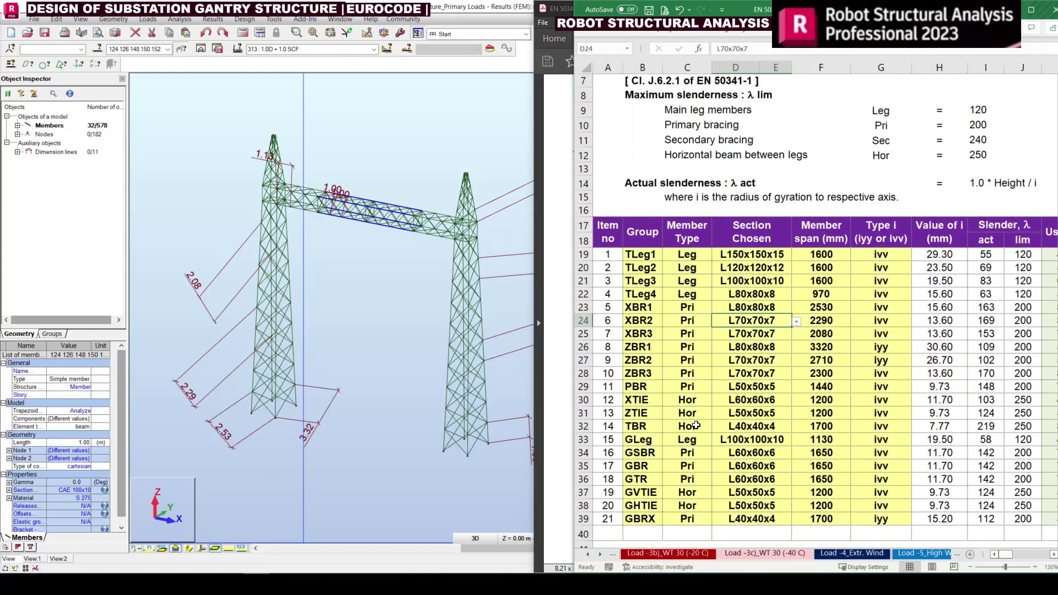
mouse_move(691, 256)
mouse_down()
mouse_move(681, 531)
mouse_move(694, 277)
mouse_move(699, 254)
mouse_move(710, 259)
mouse_up()
click(716, 256)
click(698, 310)
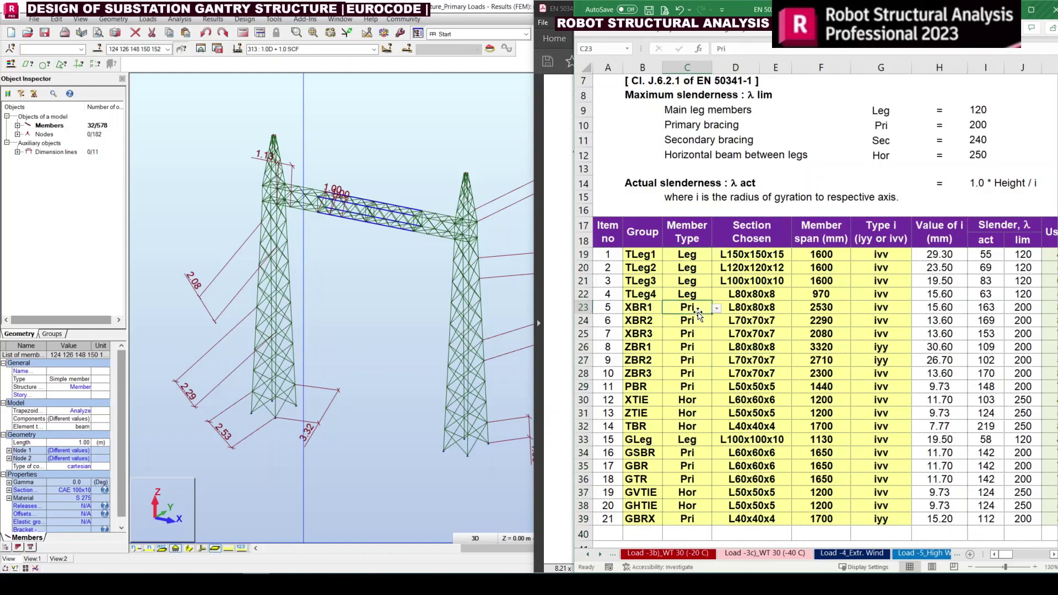
Step: Review the leg rows of the slenderness table from the chosen section across to the radius of gyration and usage columns
click(803, 292)
key(Up)
key(Up)
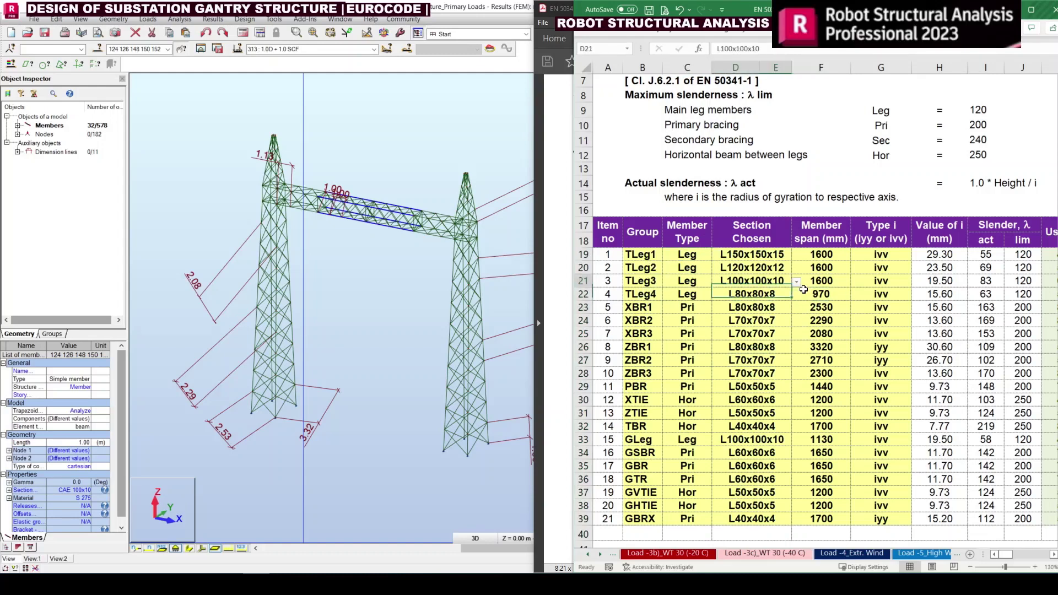
key(Right)
key(Right)
key(Right)
key(Right)
key(Right)
key(Right)
key(Left)
key(Left)
key(Left)
key(Left)
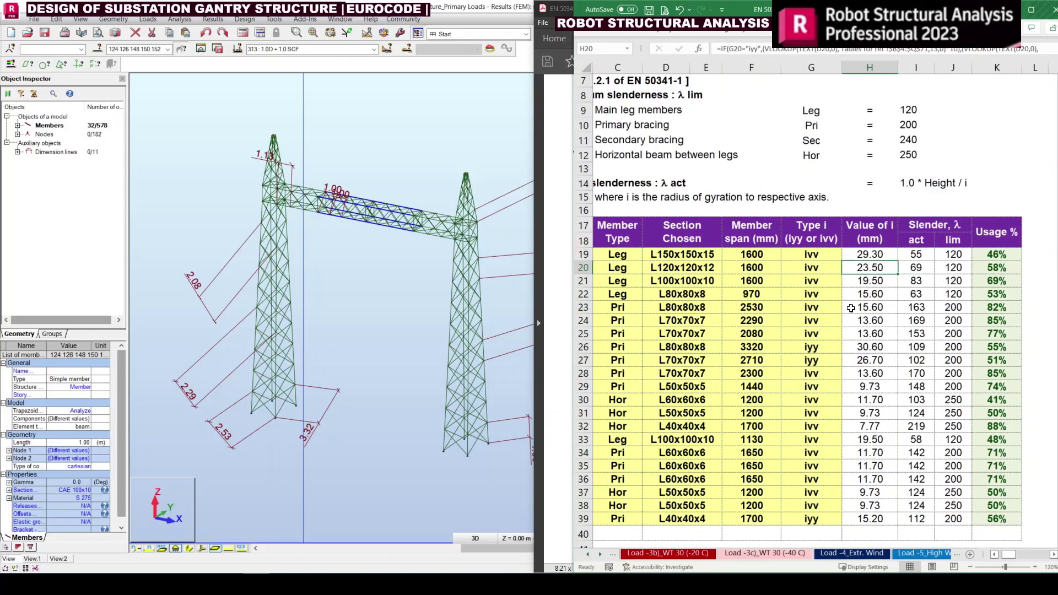
Step: Inspect the actual slenderness formula for TLeg1 in I19 and compare it with the definition in row 14
click(916, 253)
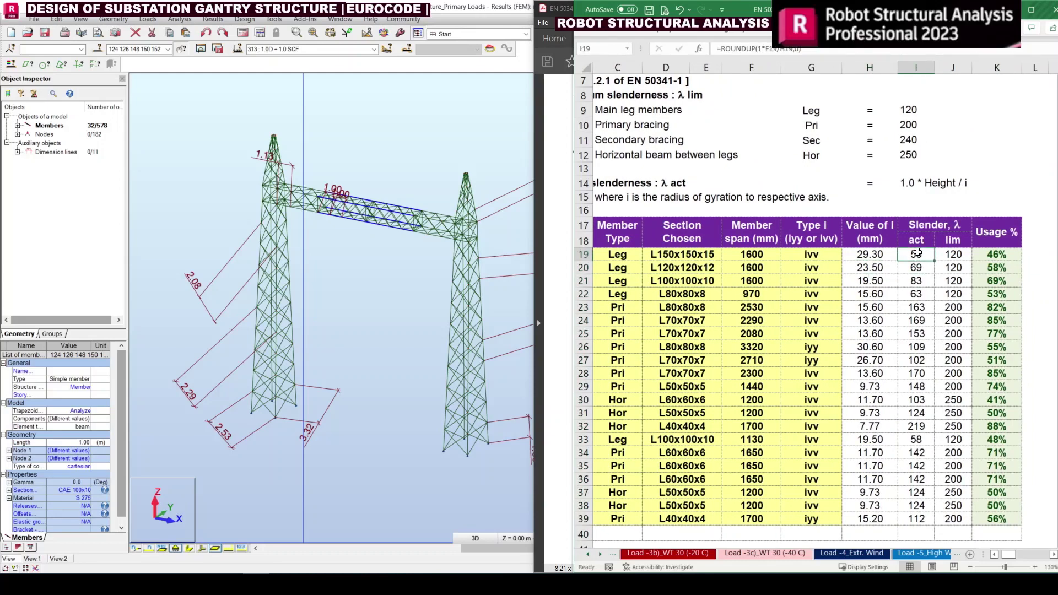
double_click(916, 252)
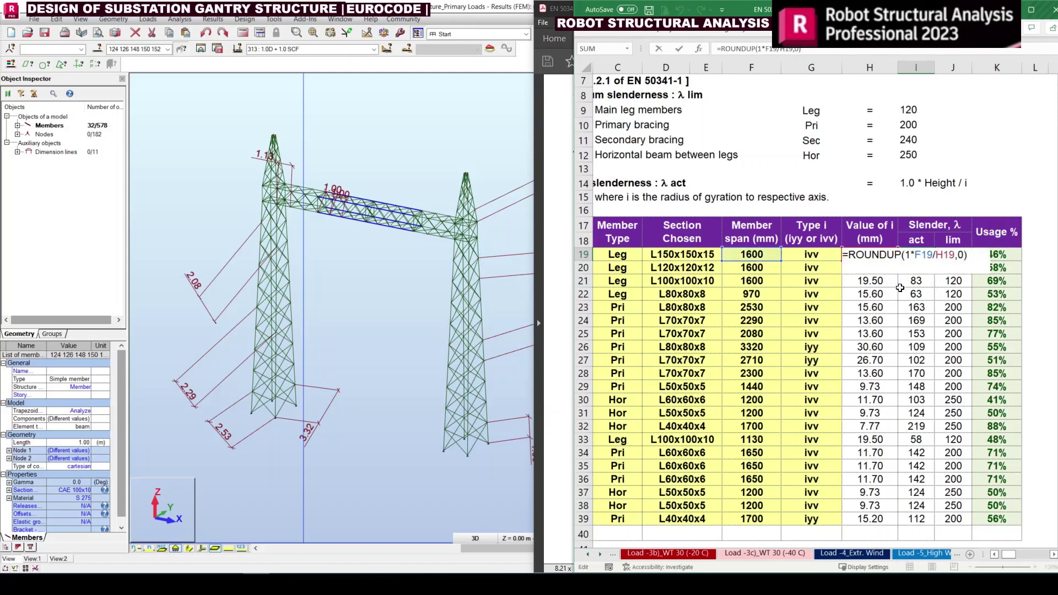
key(Escape)
scroll(898, 280, up, 2)
scroll(898, 279, up, 2)
click(952, 264)
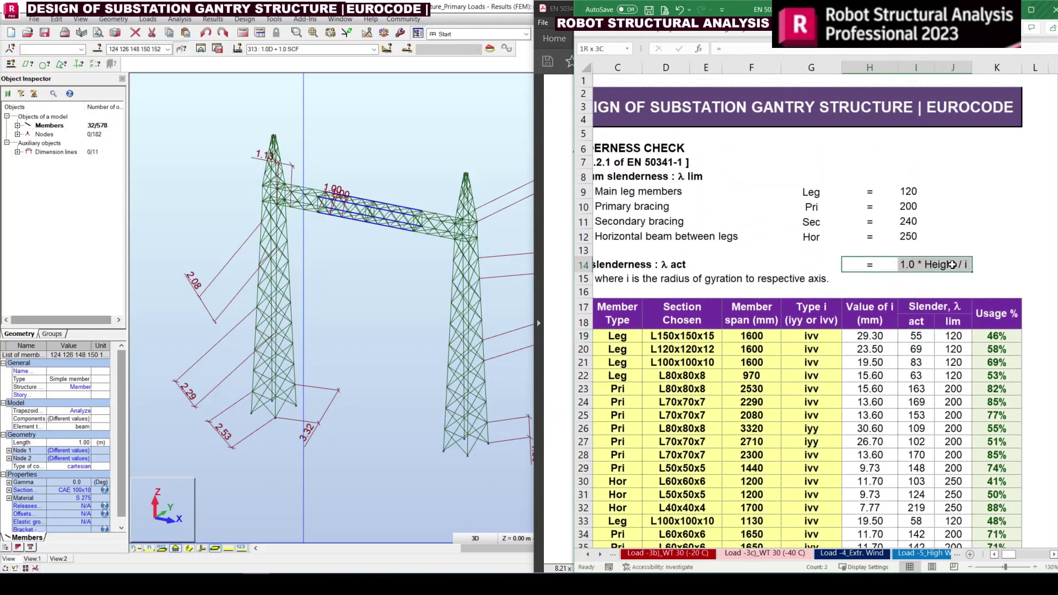
click(936, 282)
Step: Check the span and i-axis type of the leg members against Figure J.3 in the EN 50341-1 PDF, then return to the worksheet
click(768, 352)
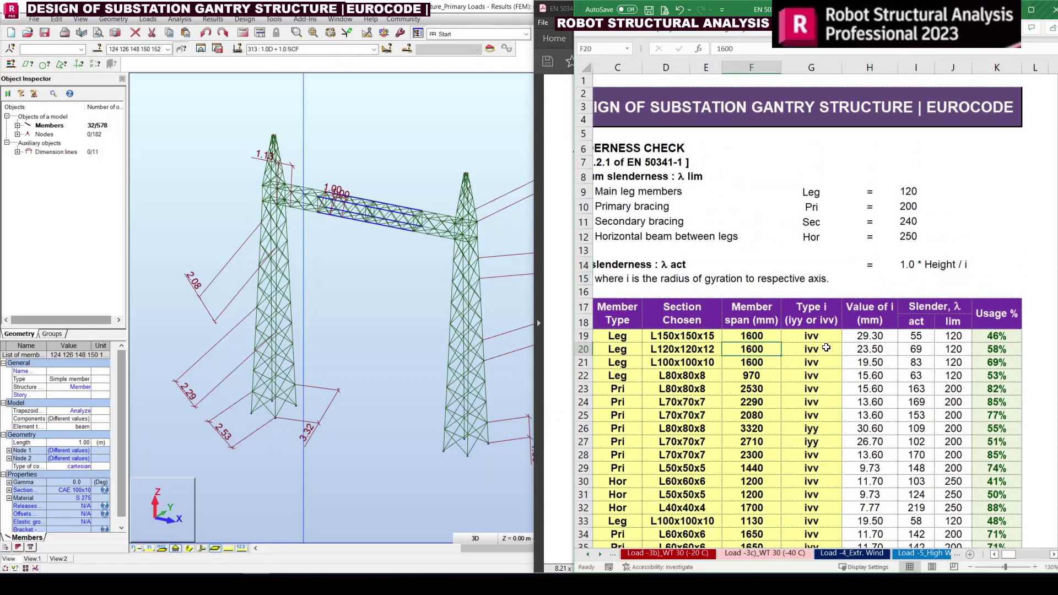
click(826, 338)
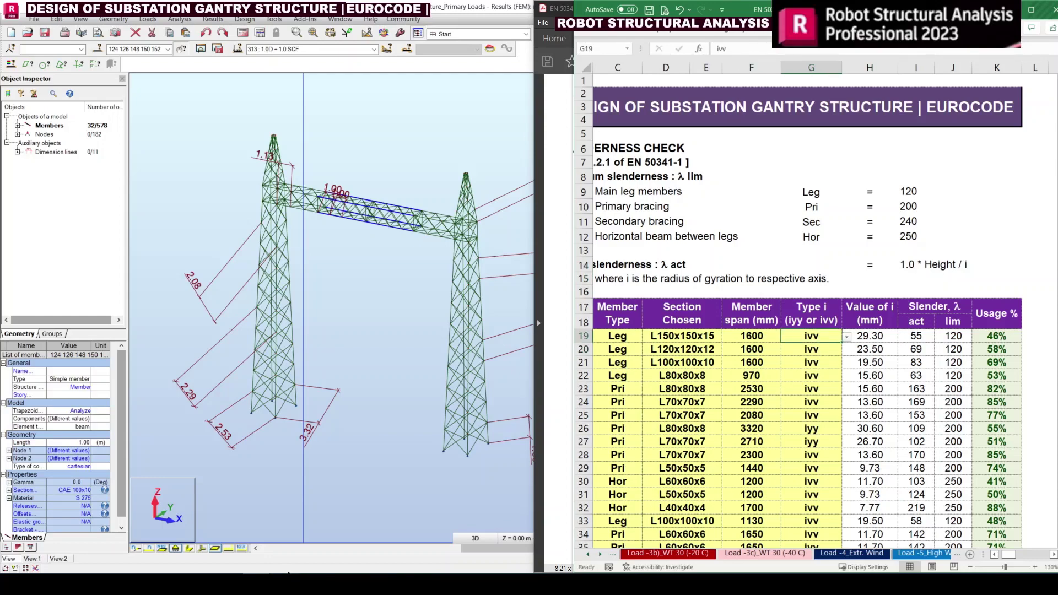
key(alt+Tab)
scroll(802, 374, up, 15)
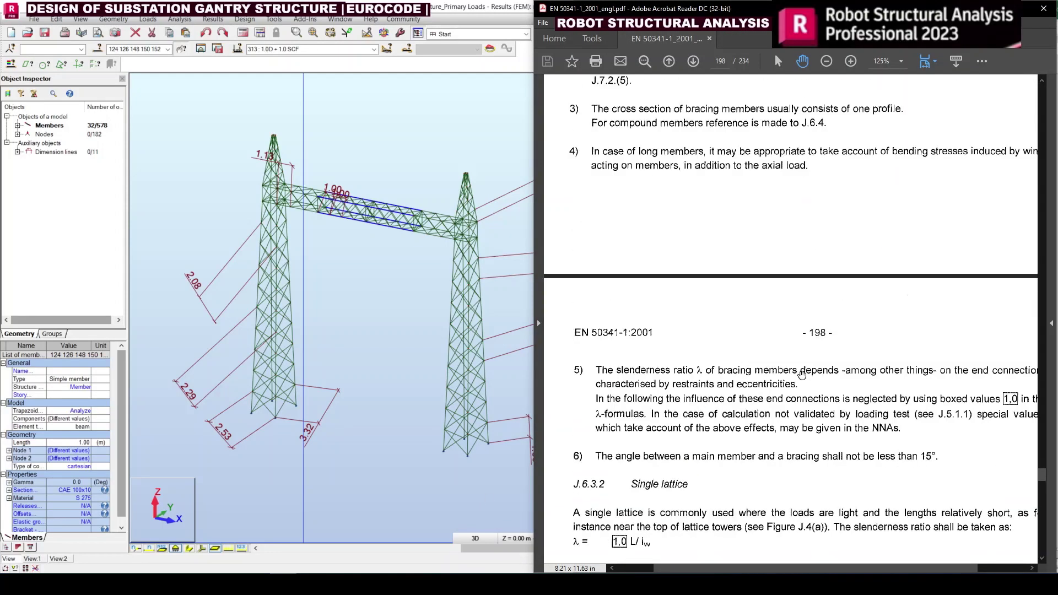
scroll(801, 374, up, 5)
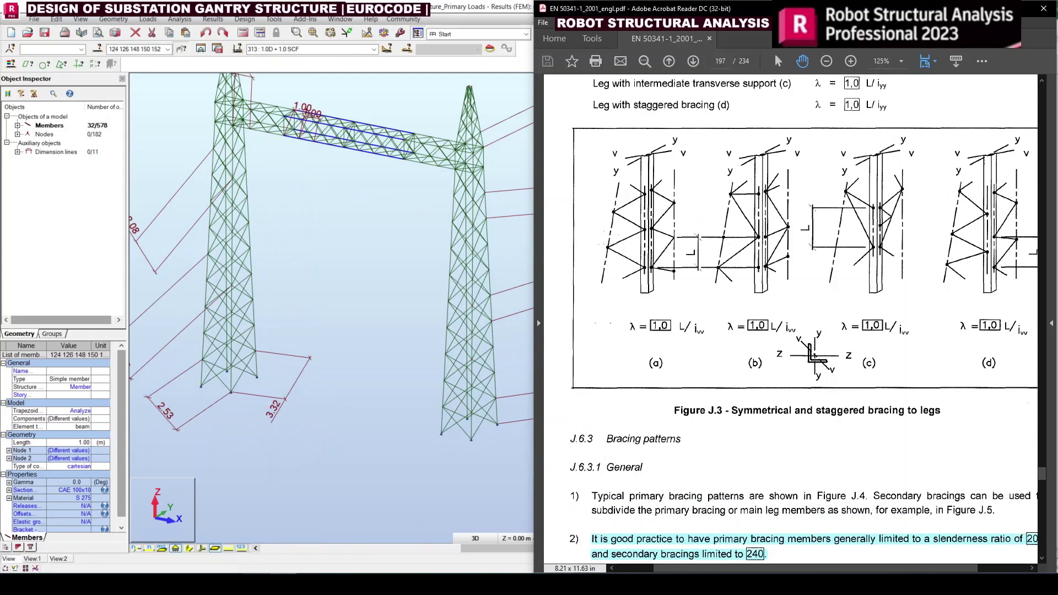
key(alt+Tab)
click(891, 348)
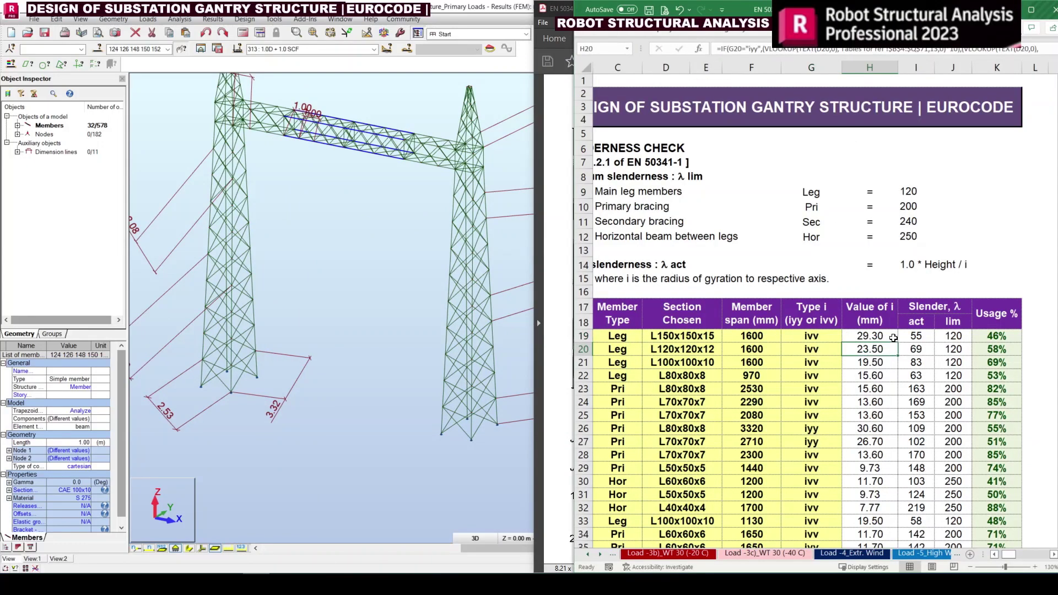
Step: Inspect the limiting slenderness lookup formula in J19, tracing its references to the member type and the limits in G9:I12
click(947, 336)
double_click(947, 337)
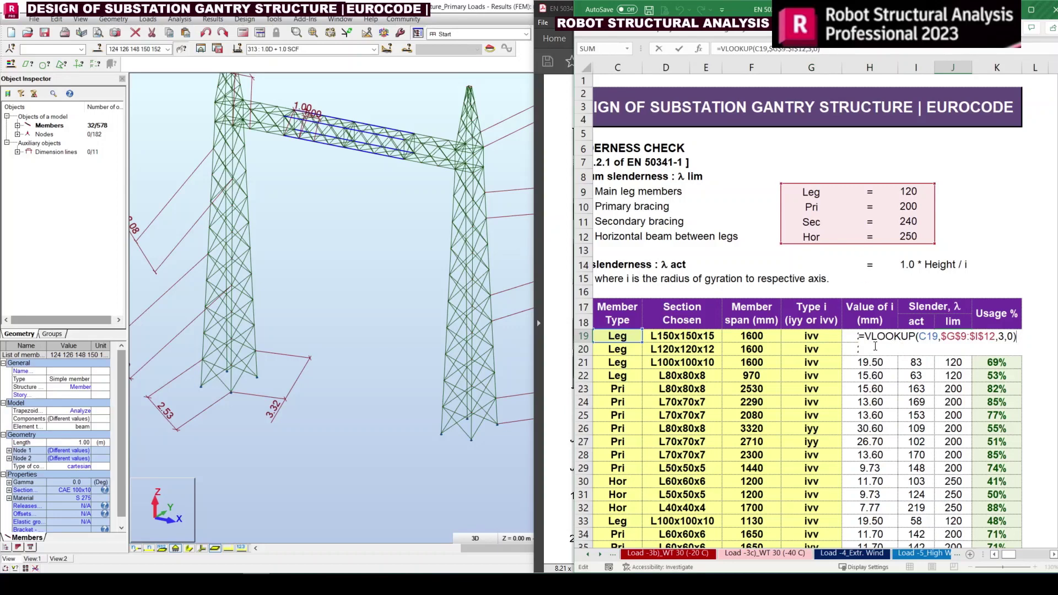
click(994, 555)
click(994, 556)
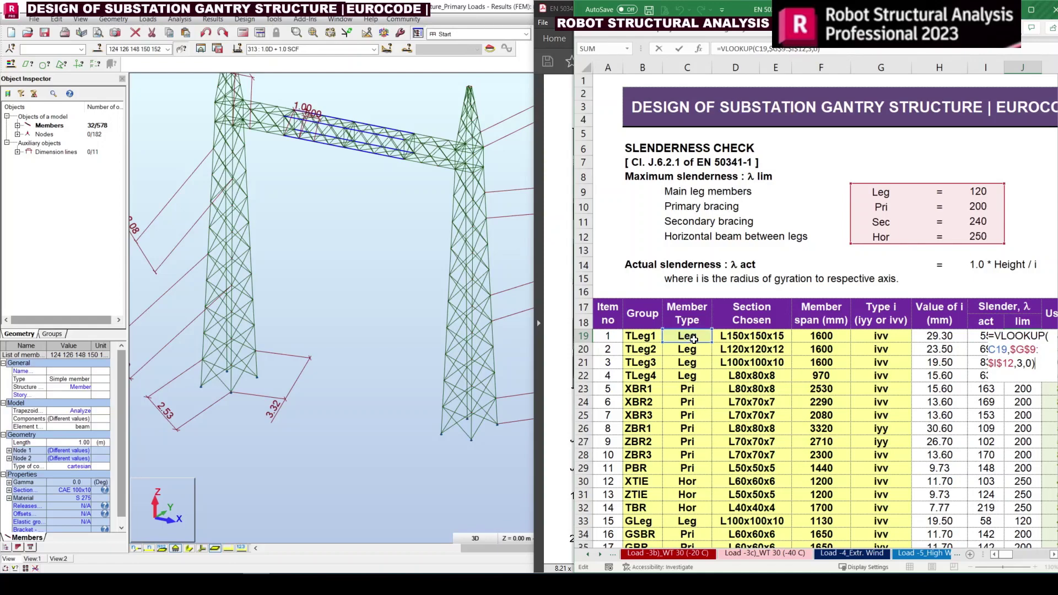
key(ctrl+Return)
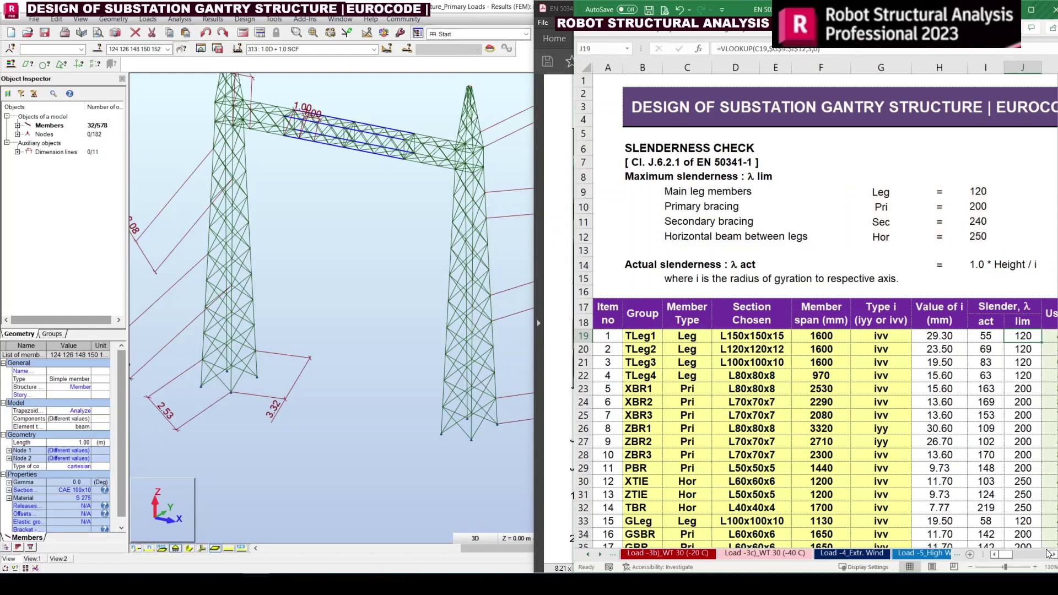
Step: Inspect the usage ratio formulas in K19:K24, checking that each divides actual slenderness by limiting slenderness
click(945, 390)
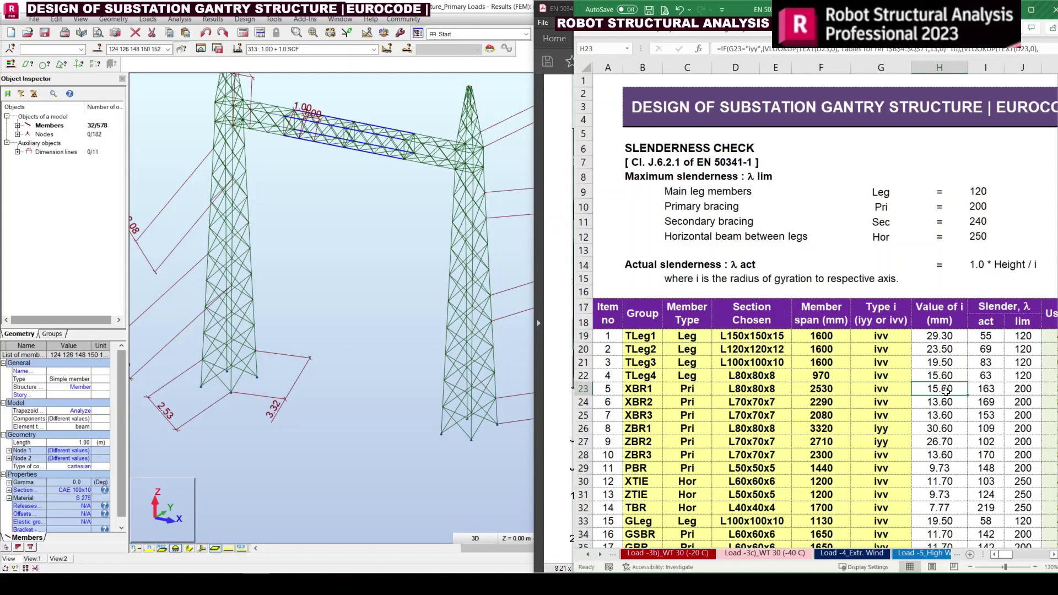
key(Right)
key(Right)
key(Right)
key(Up)
key(Up)
key(Up)
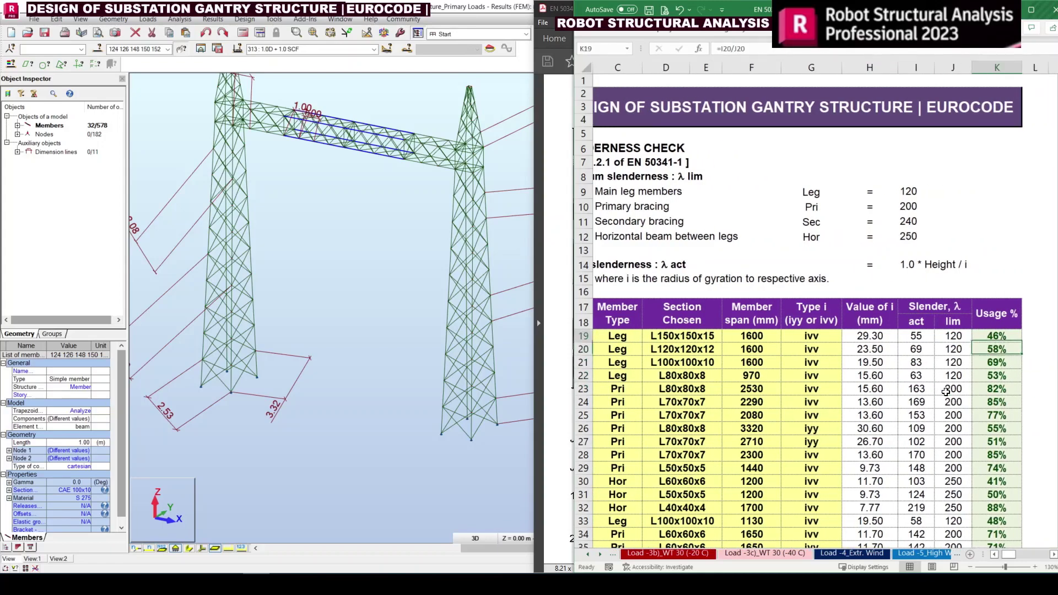
key(Up)
key(F2)
key(Return)
key(F2)
key(Return)
key(F2)
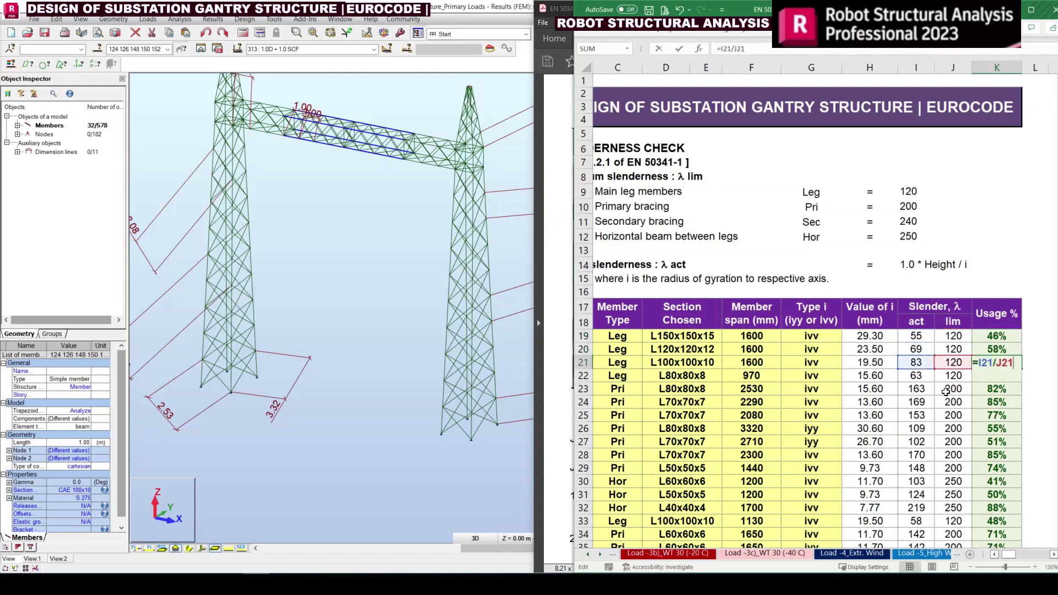
key(Return)
key(F2)
key(Return)
key(F2)
key(Return)
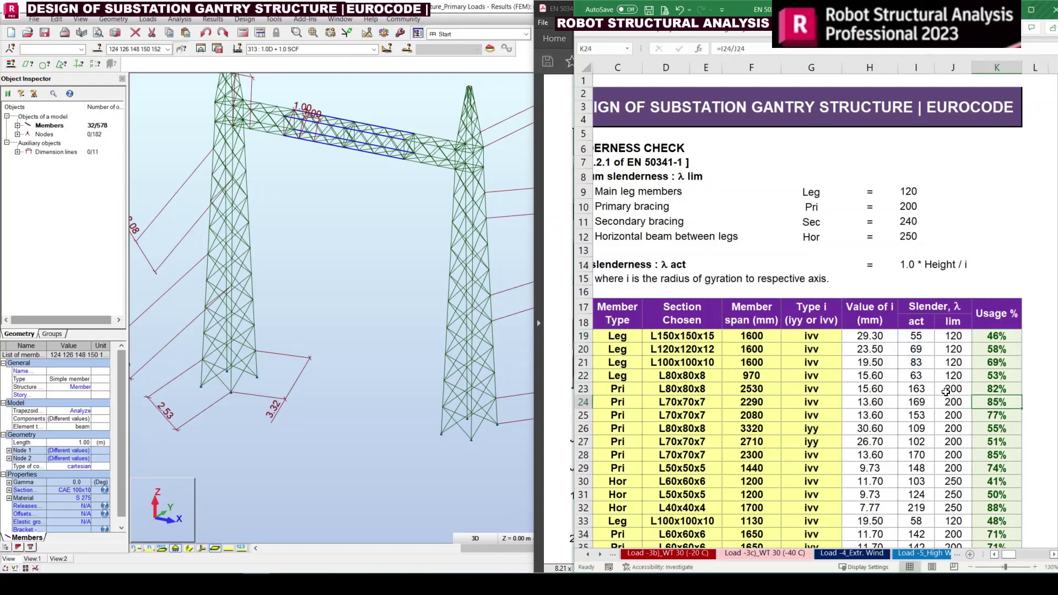
key(F2)
key(Return)
Step: Go through the chosen sections in column D from the header down to the GVTIE row
key(Up)
key(Up)
key(Left)
key(Left)
key(Left)
key(Left)
key(Left)
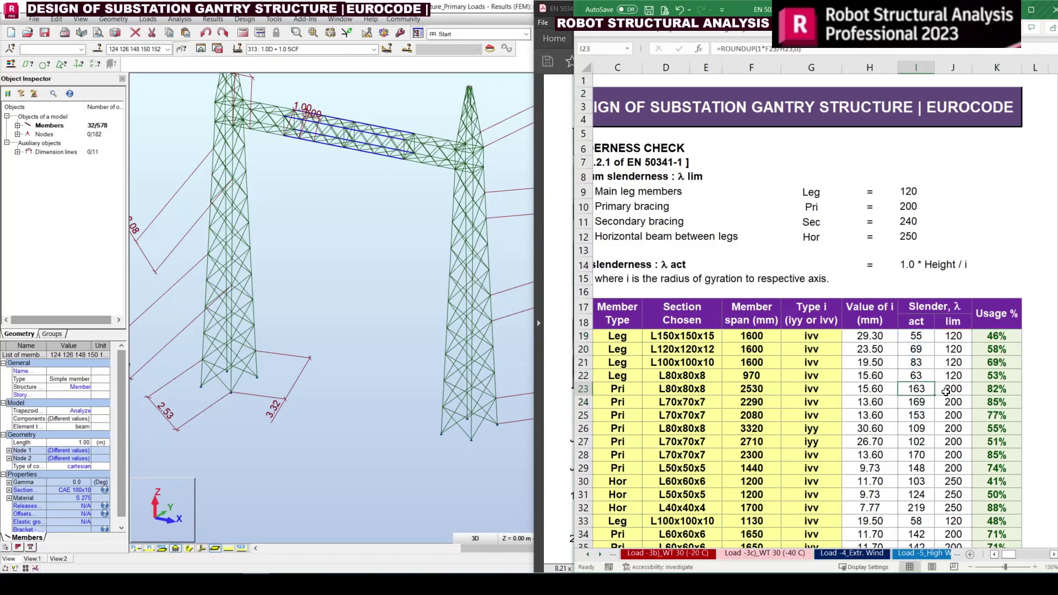
key(Left)
key(Up)
key(Up)
key(Up)
key(Up)
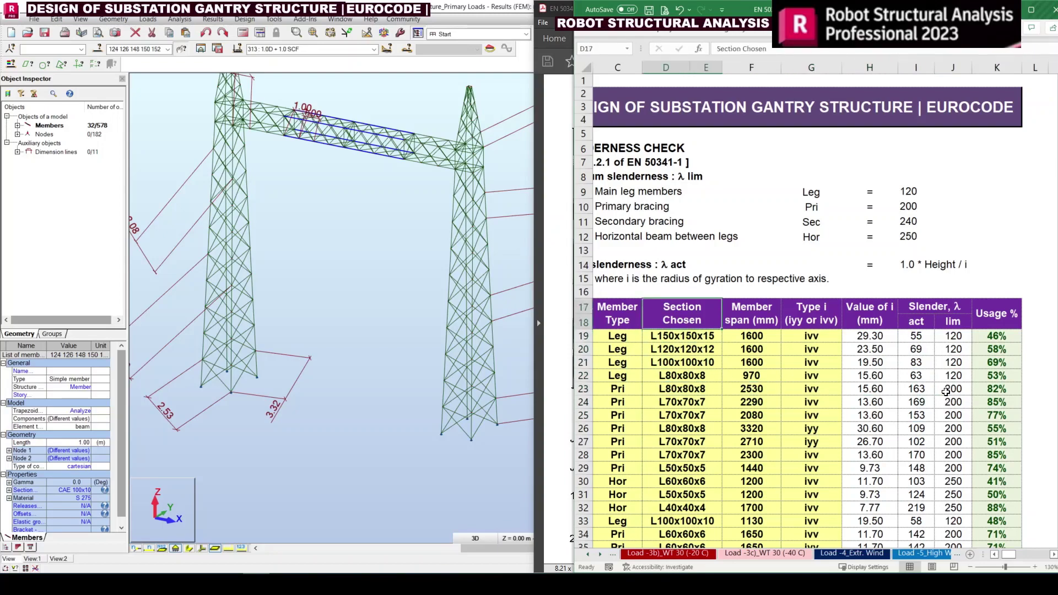
key(ctrl+shift+Down)
key(Down)
key(Down)
key(Down)
key(Down)
key(Down)
key(Down)
key(Down)
key(Down)
key(Down)
key(Down)
key(Down)
key(Down)
key(Down)
key(Down)
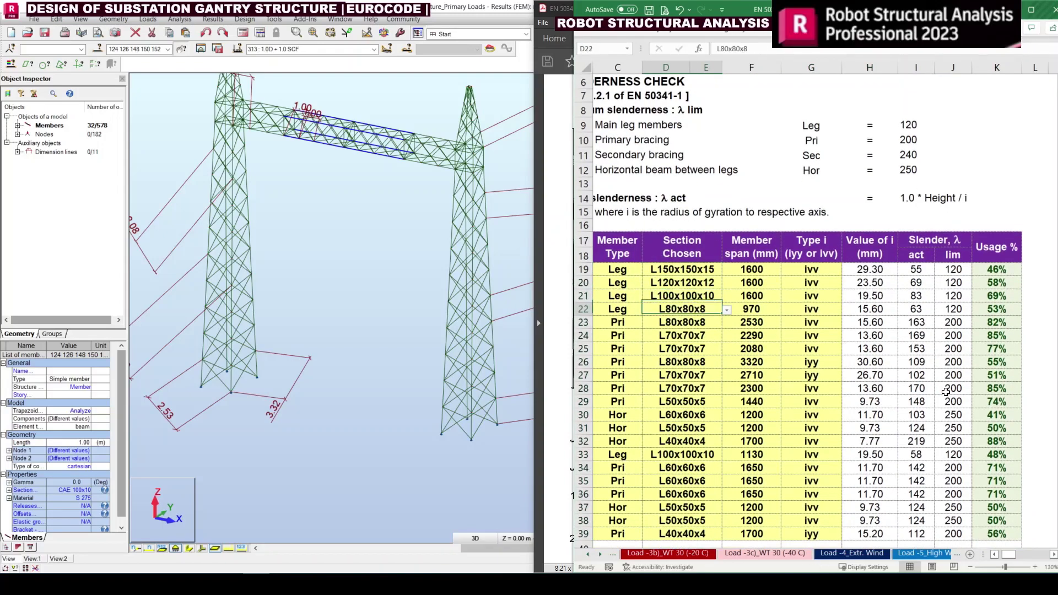
key(Down)
key(Down)
key(Down)
key(Down)
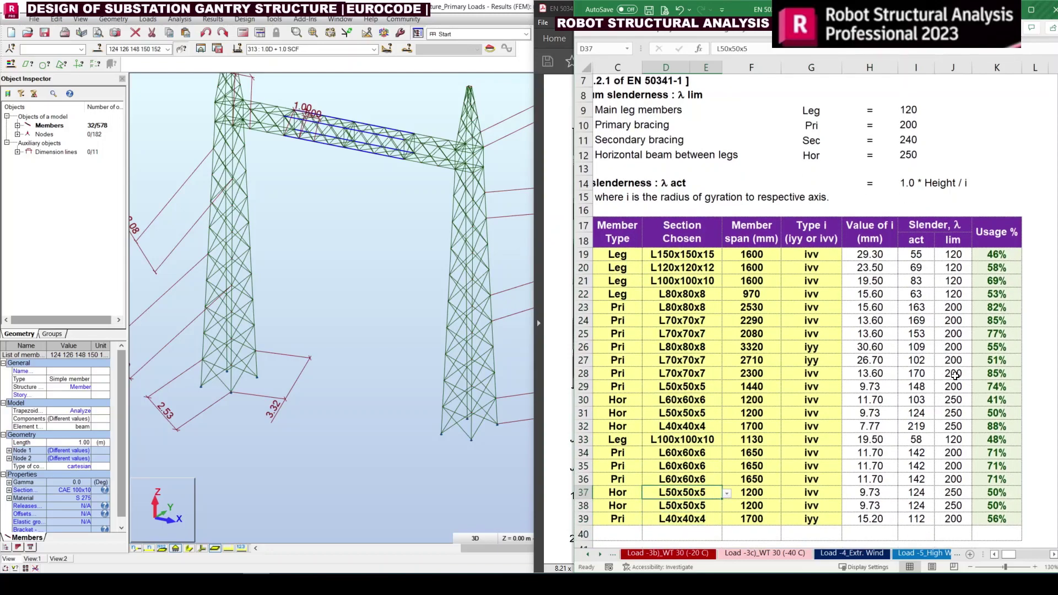
Step: Review the TLeg1 row from its item number to the section chosen in D19, beside the Robot model
click(420, 324)
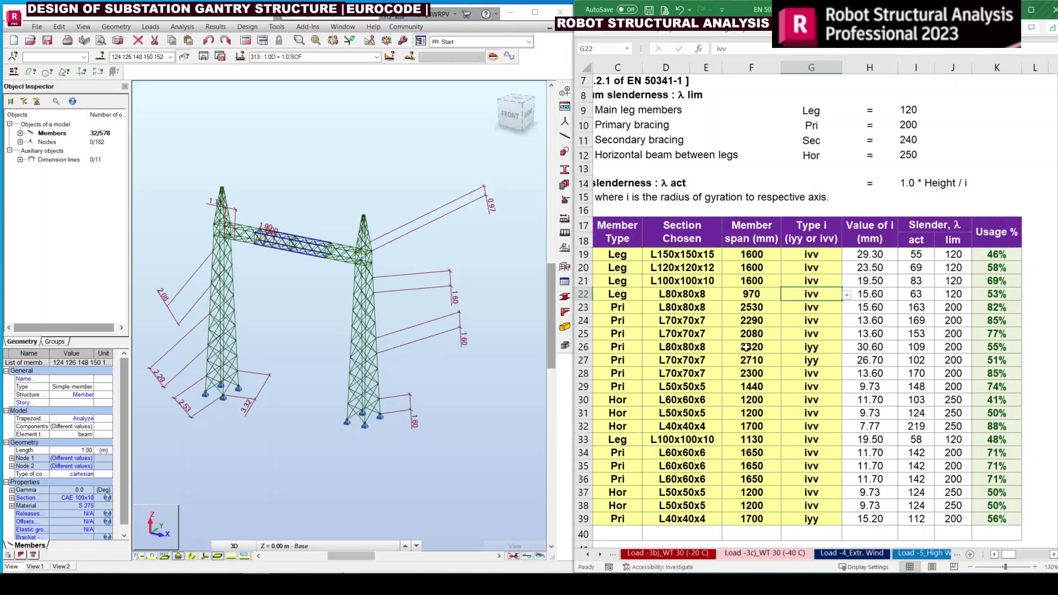
click(690, 280)
click(705, 255)
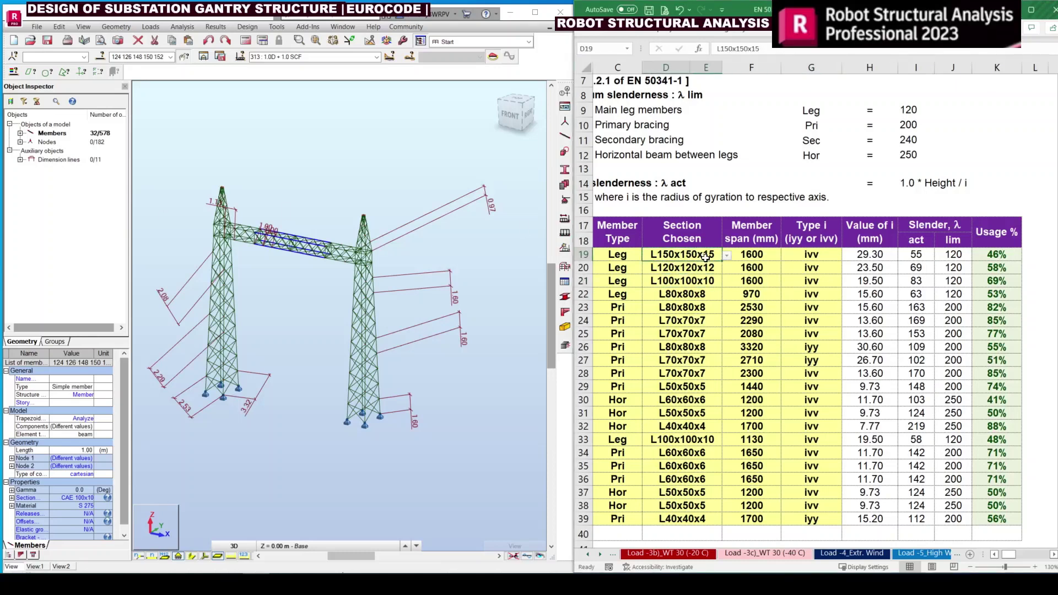
key(Home)
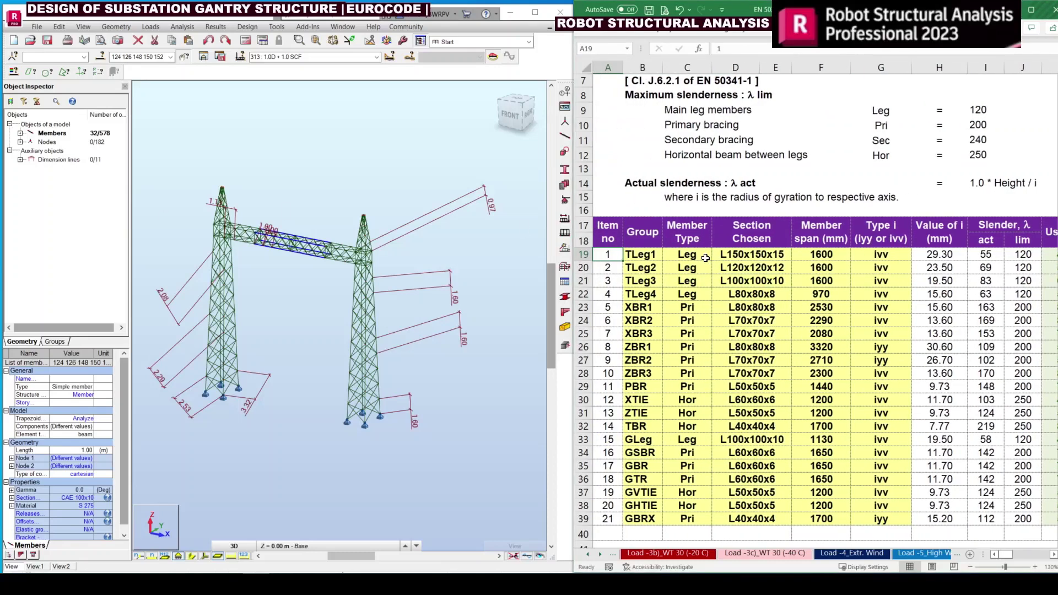
key(Right)
key(Right)
key(Right)
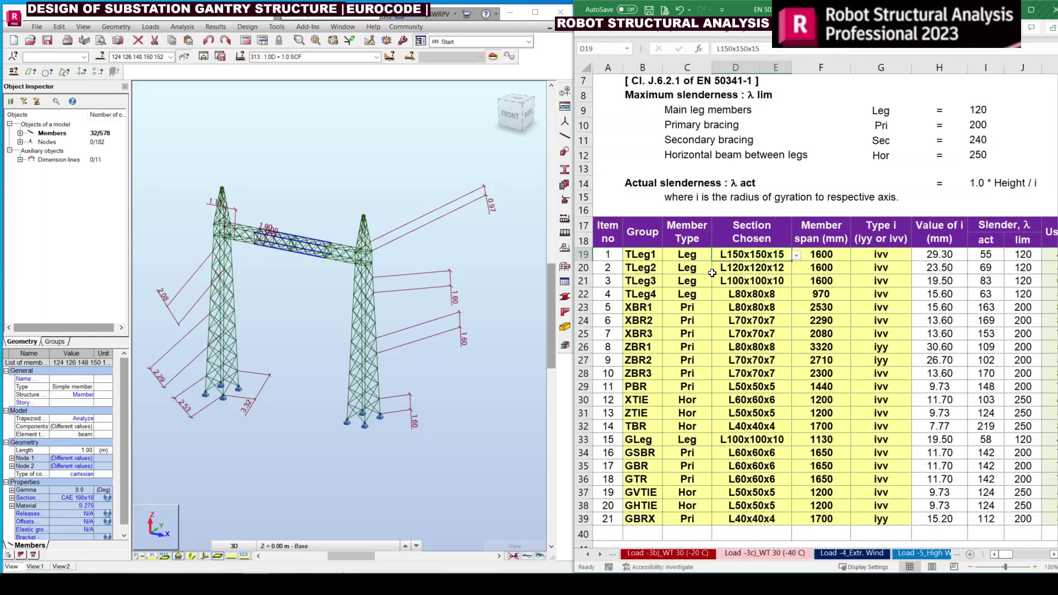
Step: Clear the member selection in the Robot model, and select and delete all the dimension lines
click(323, 306)
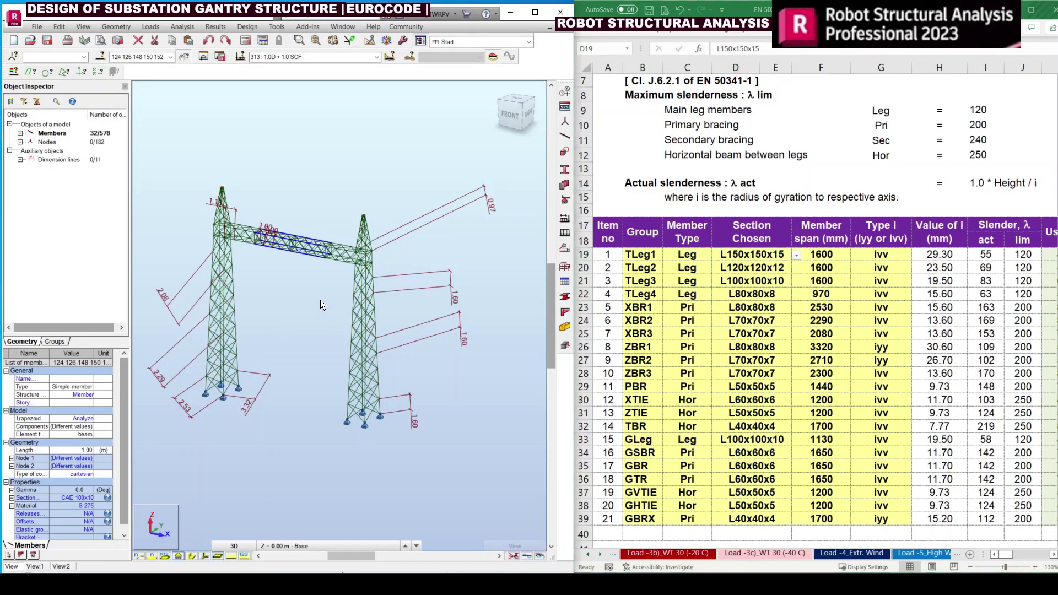
scroll(321, 302, down, 2)
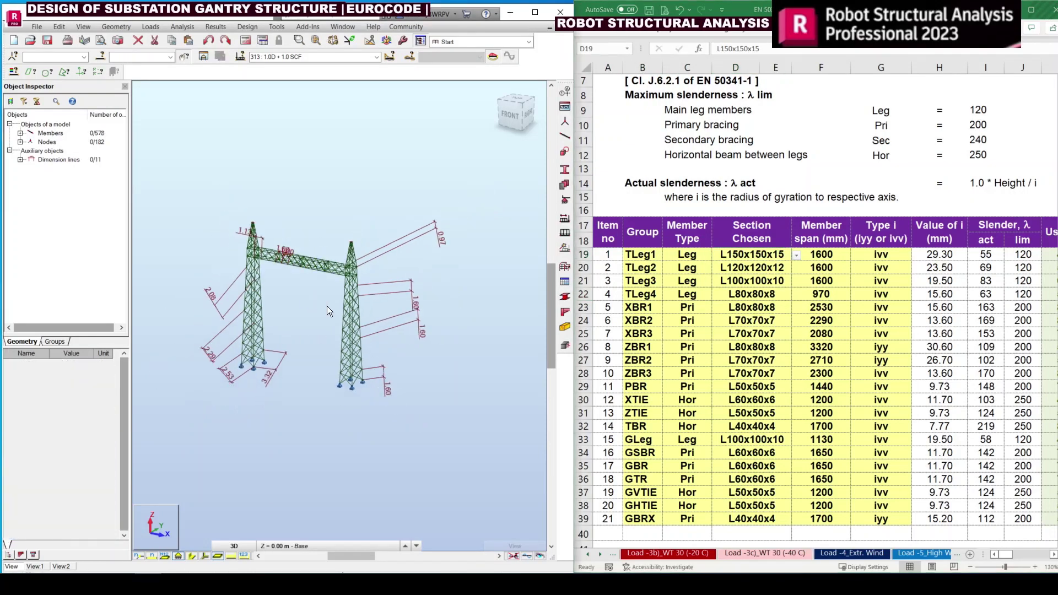
click(20, 160)
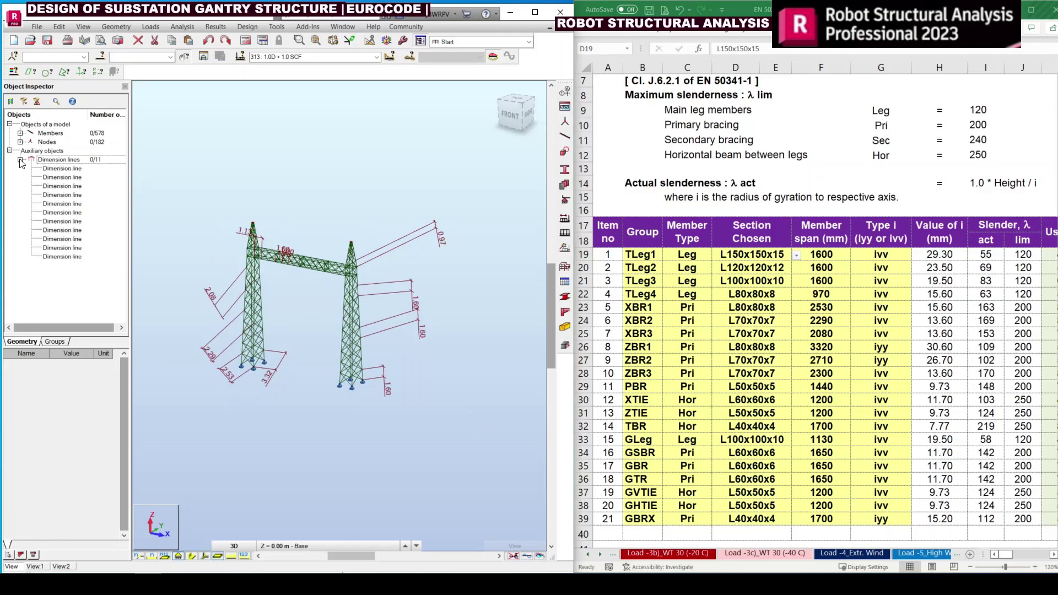
click(61, 169)
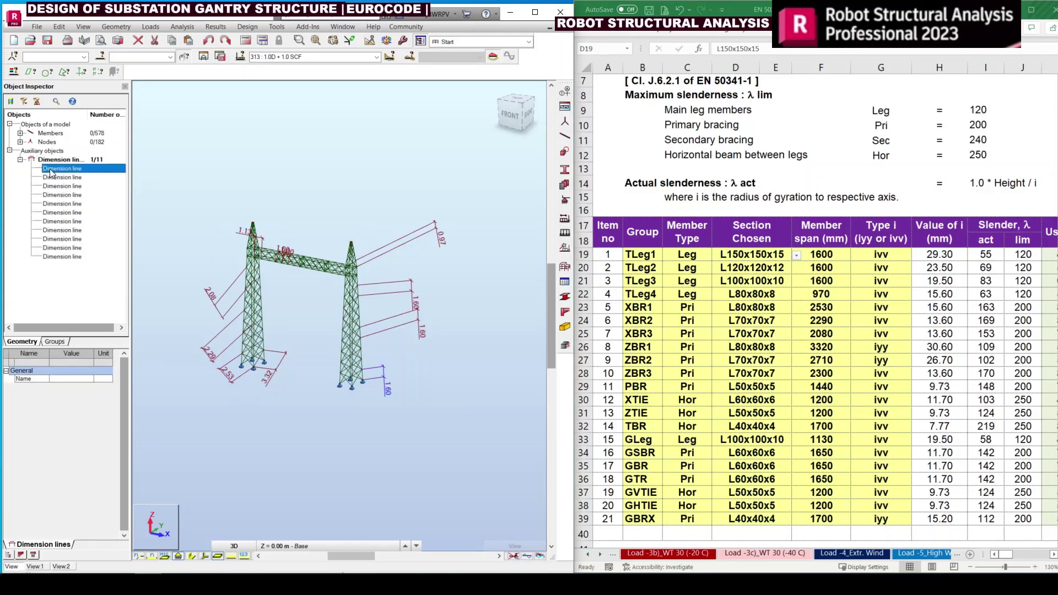
key(shift+Down)
key(shift+Down)
key(shift+Down)
key(shift+Down)
key(shift+Down)
key(shift+Down)
key(shift+Down)
key(shift+Down)
key(shift+Down)
key(shift+Down)
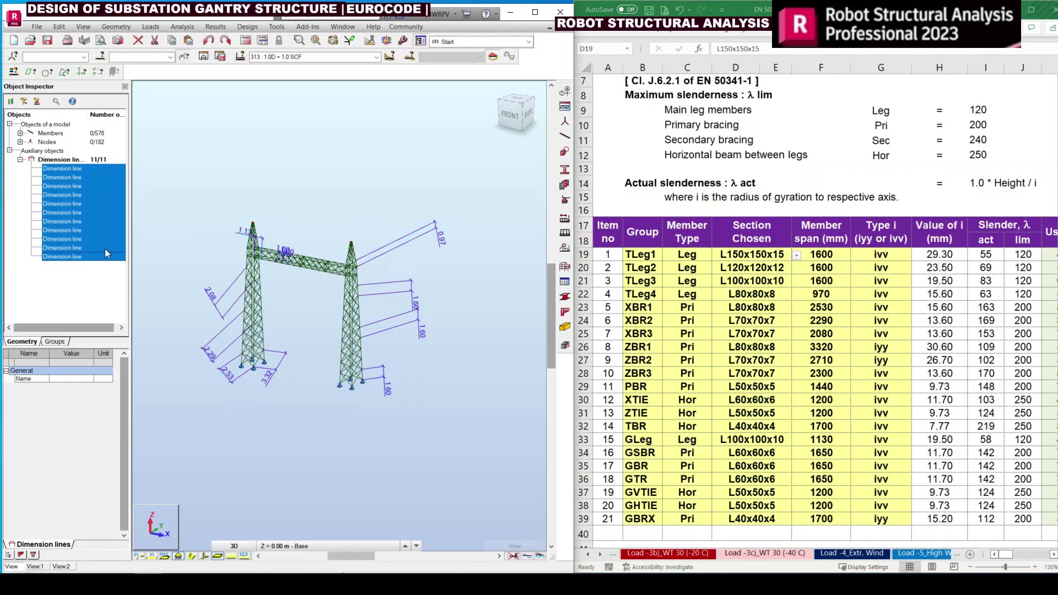
key(Delete)
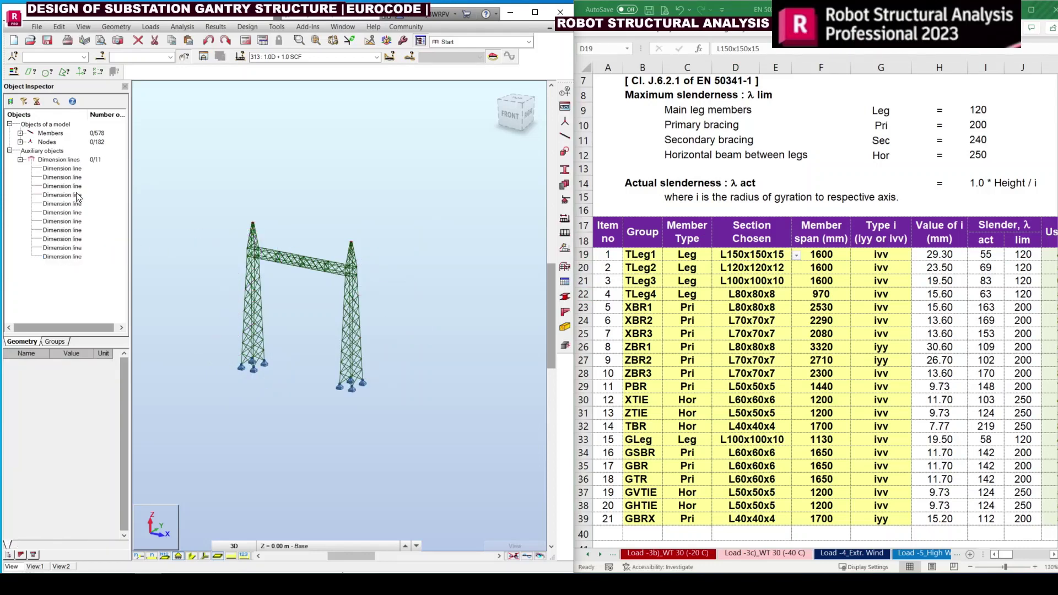
Step: Delete all the dimension line entries still listed under the auxiliary objects
click(62, 168)
key(shift+Down)
key(shift+Down)
key(shift+Down)
key(shift+Down)
key(shift+Down)
key(shift+Down)
key(shift+Down)
key(shift+Down)
key(shift+Down)
key(shift+Down)
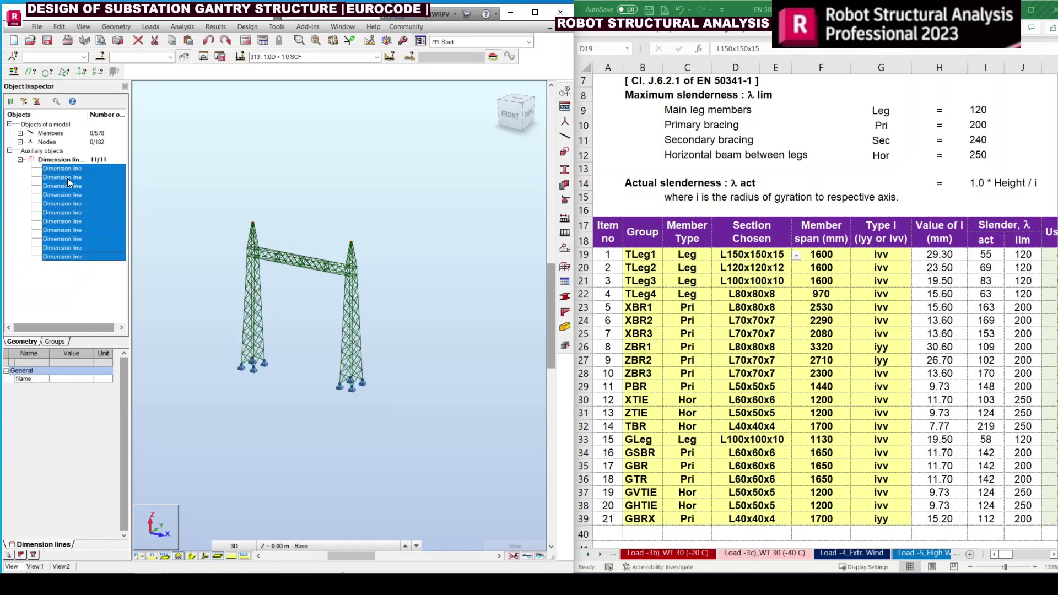
key(Delete)
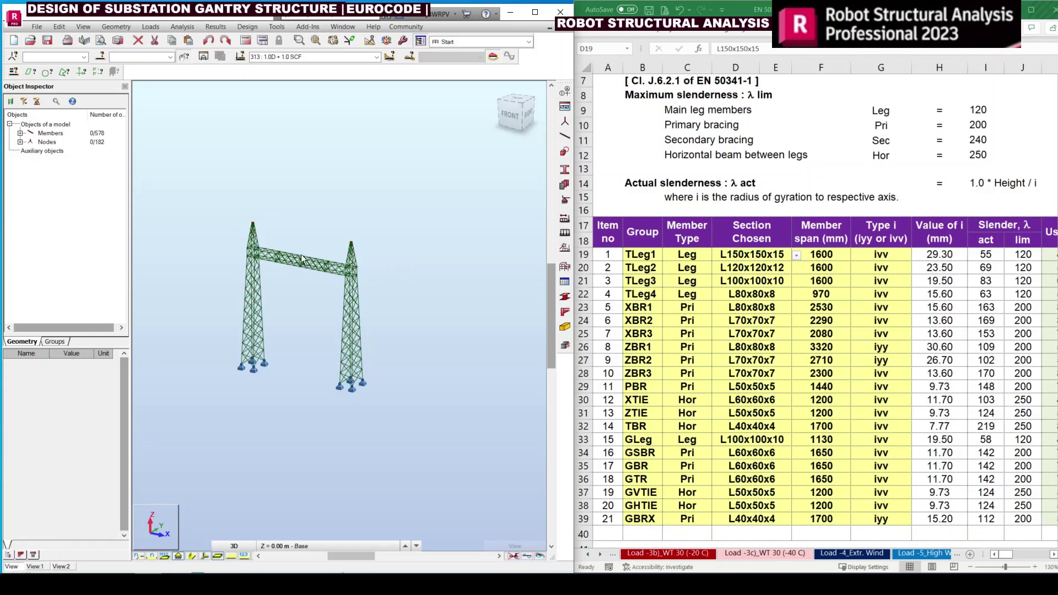
Step: Select the TLEG1 leg members, set their material to S 355, and check their assigned section
scroll(269, 262, up, 4)
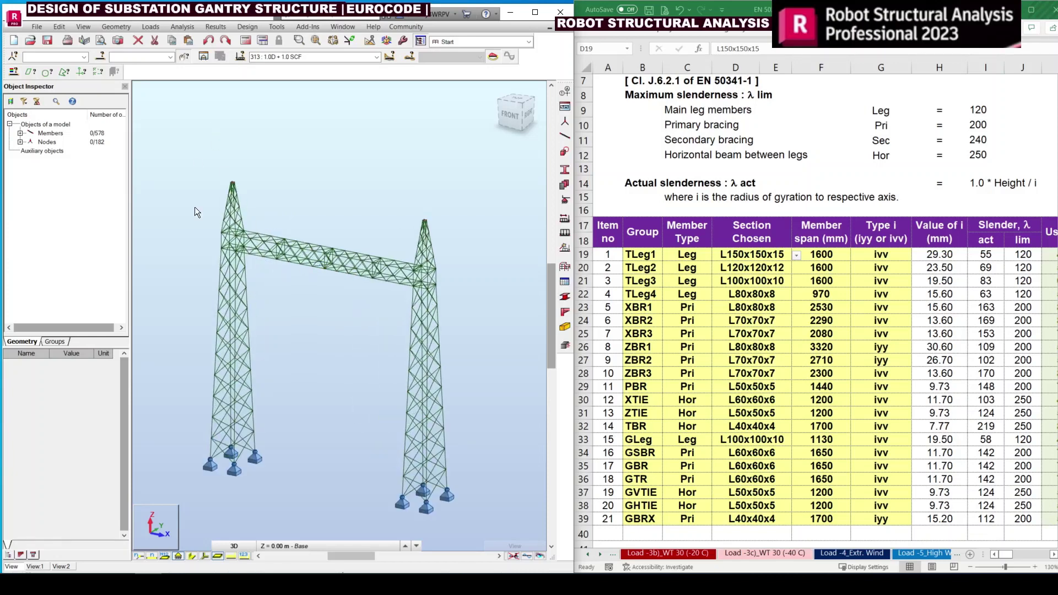
click(170, 57)
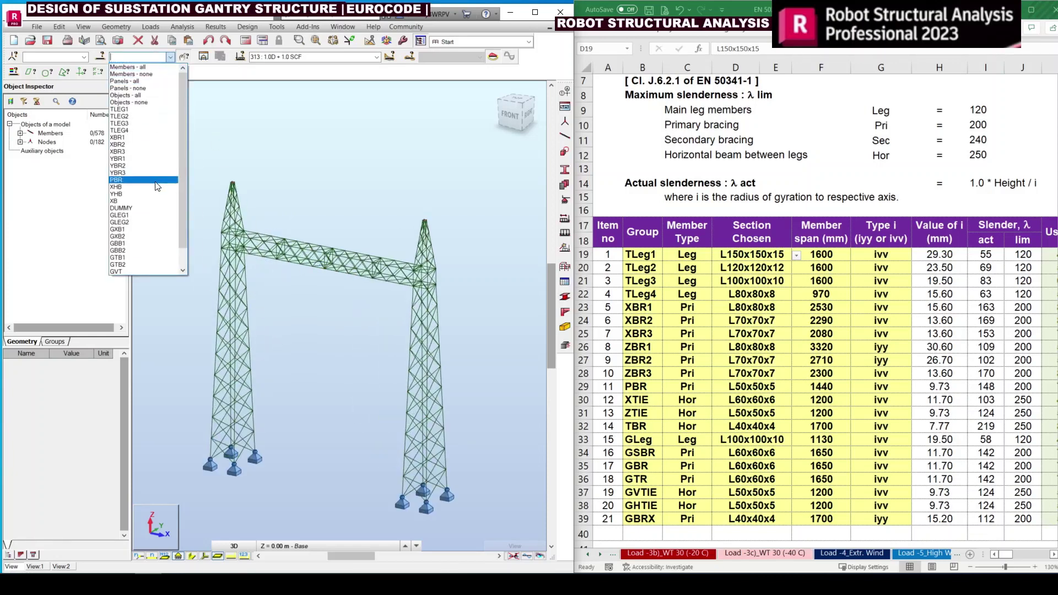
click(138, 110)
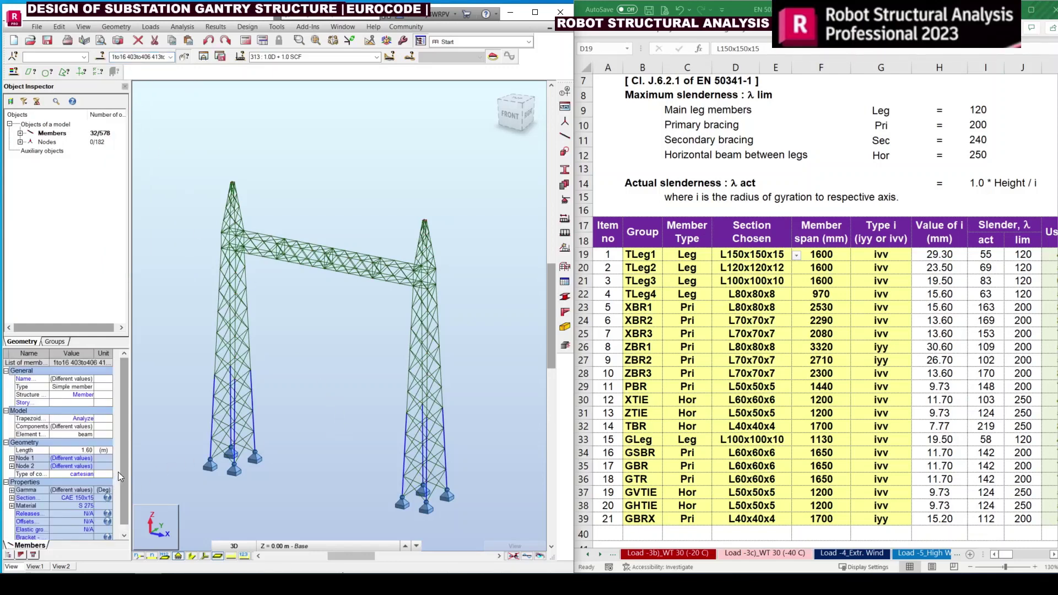
scroll(124, 464, down, 2)
click(86, 491)
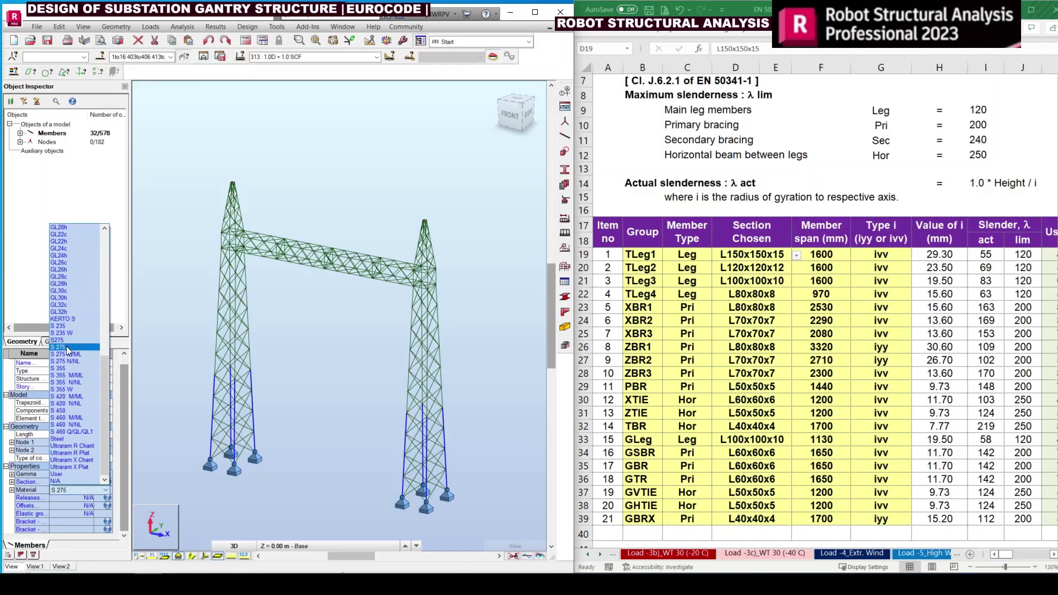
click(62, 368)
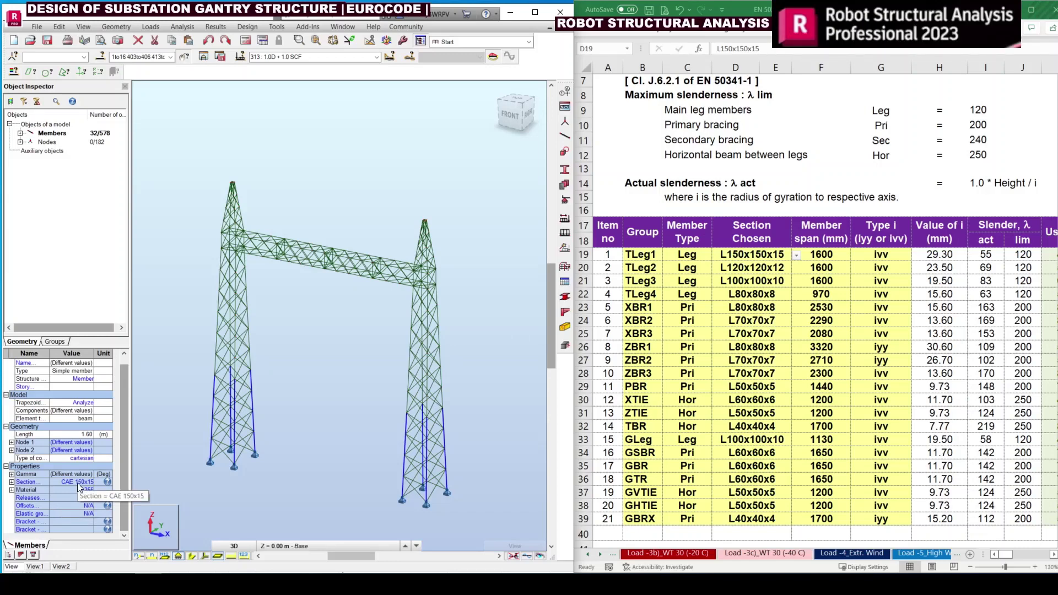
click(79, 483)
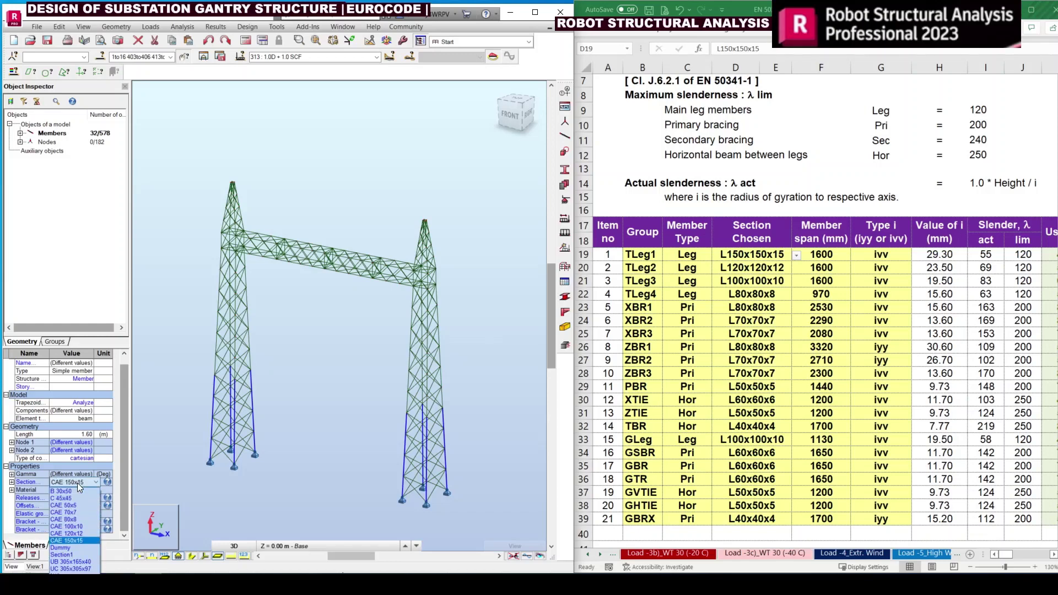
click(79, 483)
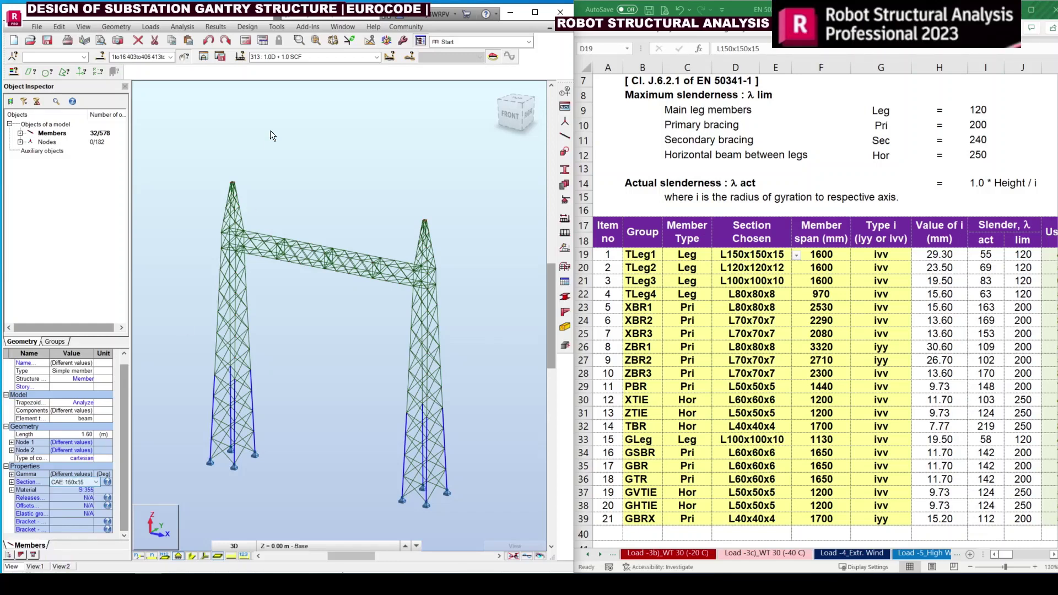
Step: Select the TLEG2 member group and set its material to S 355
click(170, 57)
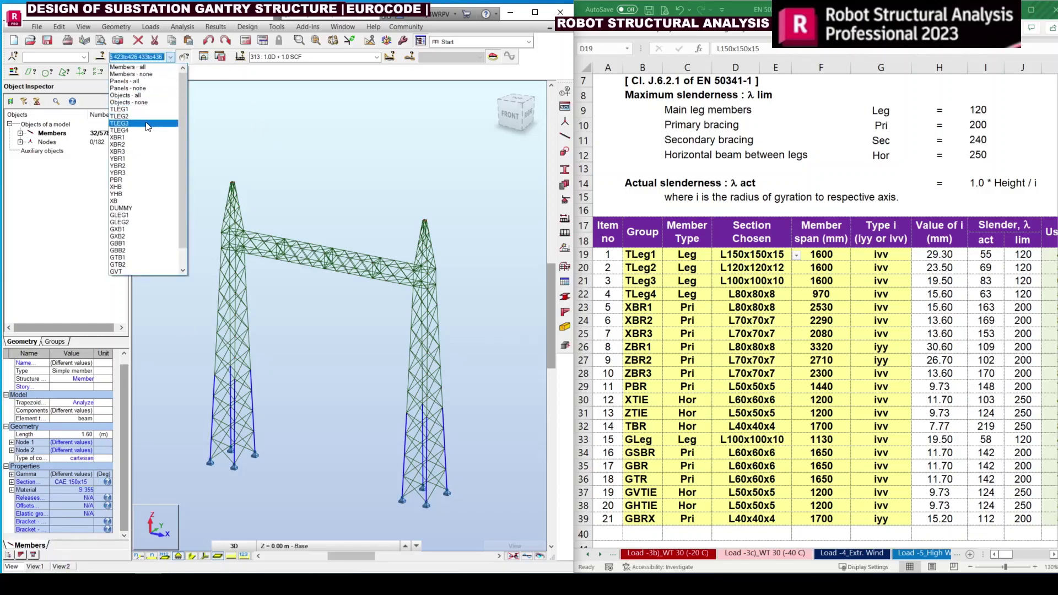
click(119, 117)
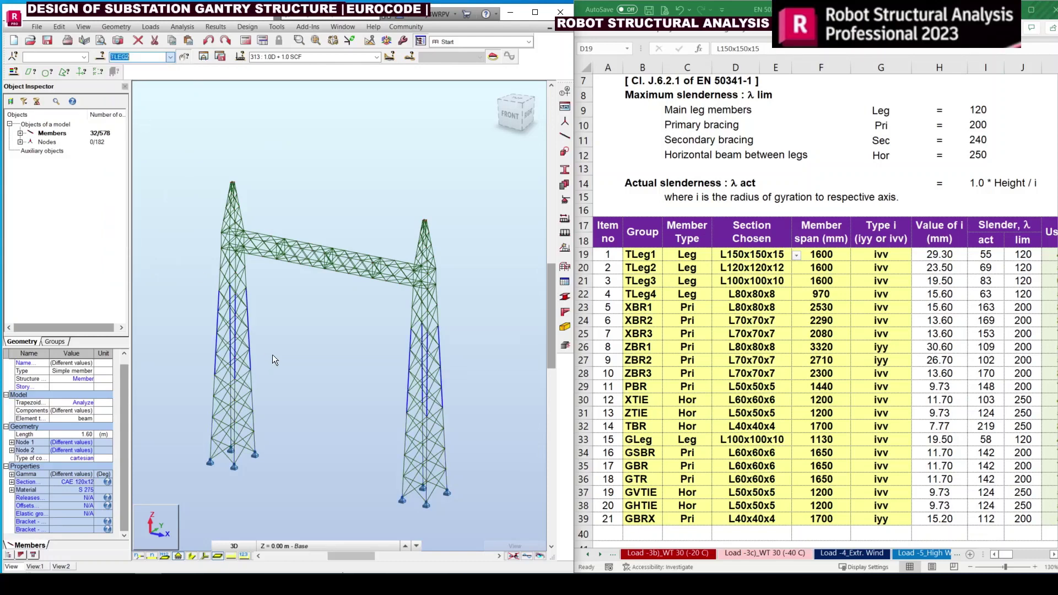
click(87, 482)
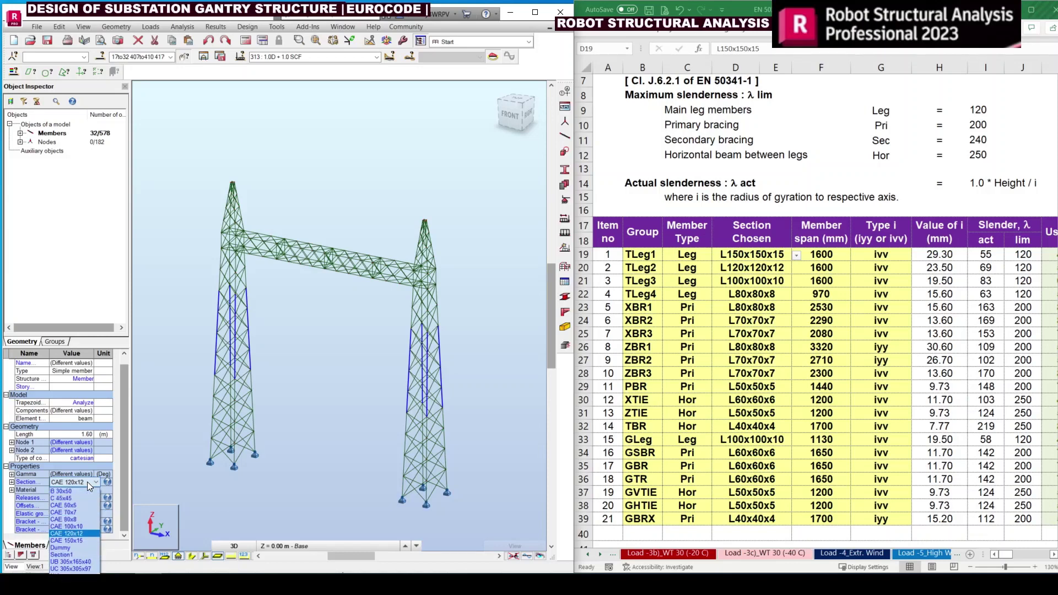
click(88, 489)
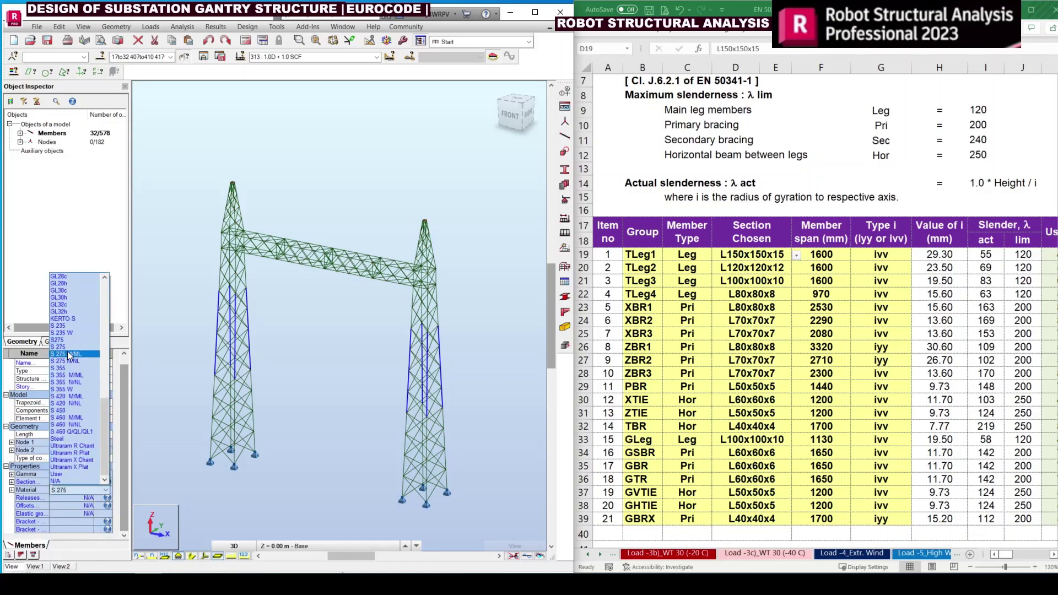
click(67, 368)
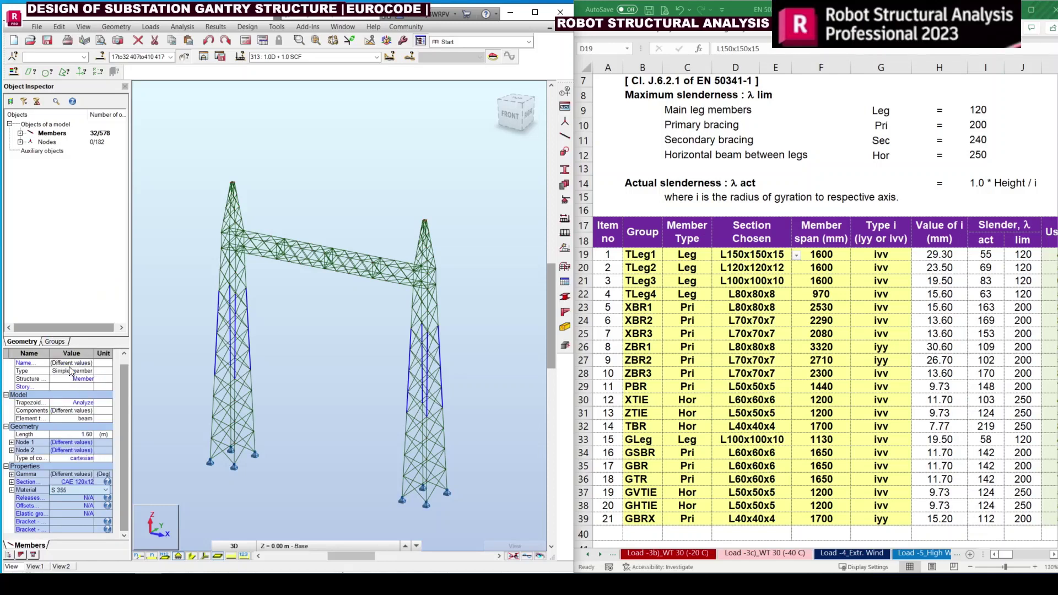
Step: Select the TLEG3 member group and change its material to S 355
click(171, 56)
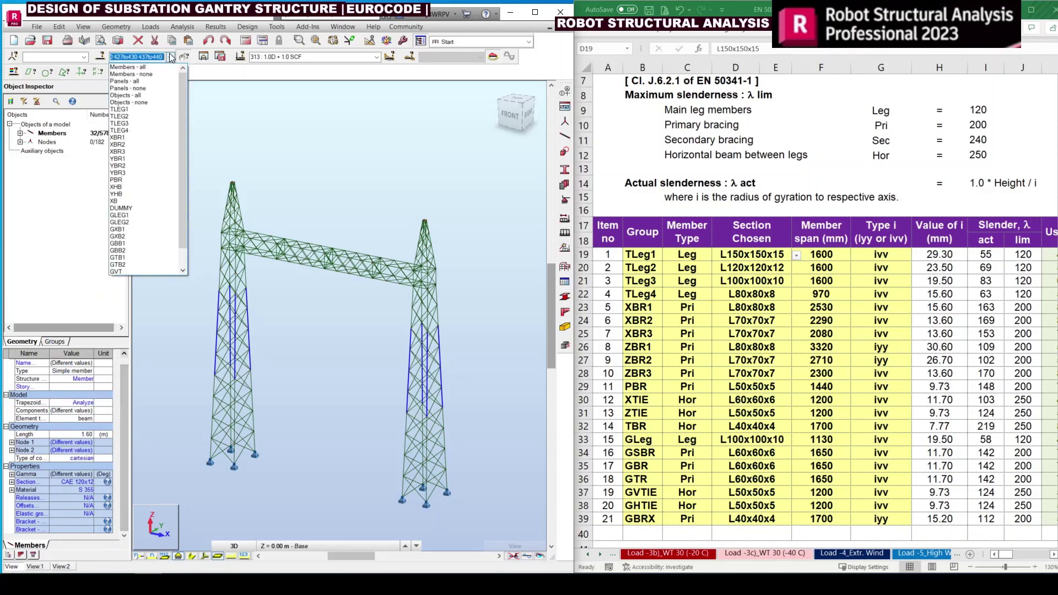
click(127, 123)
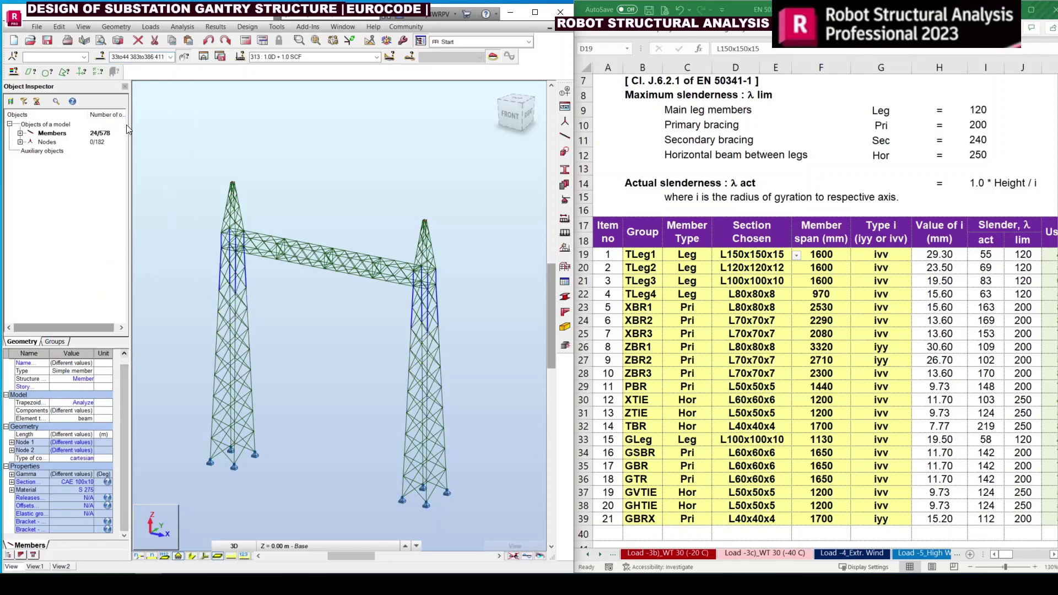
click(88, 490)
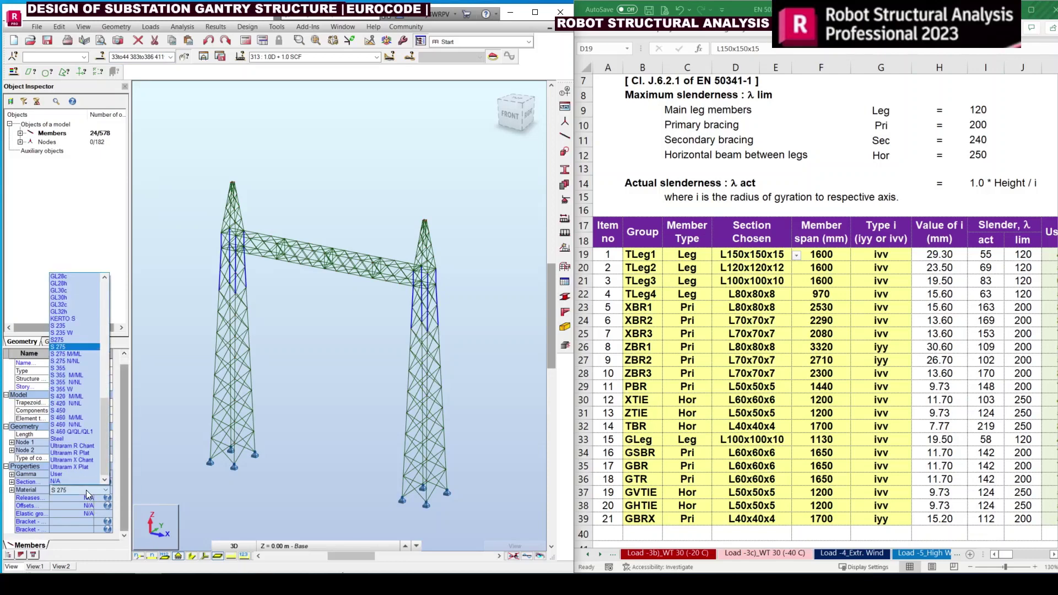
click(66, 368)
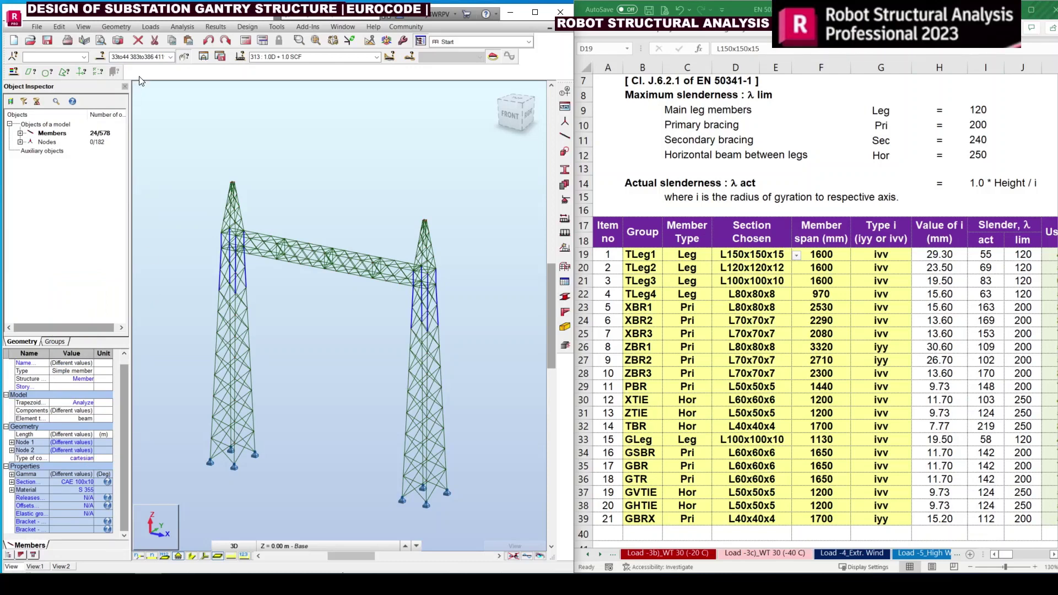
Step: Select the TLEG4 members at the tower peaks and assign them material S 355
click(170, 57)
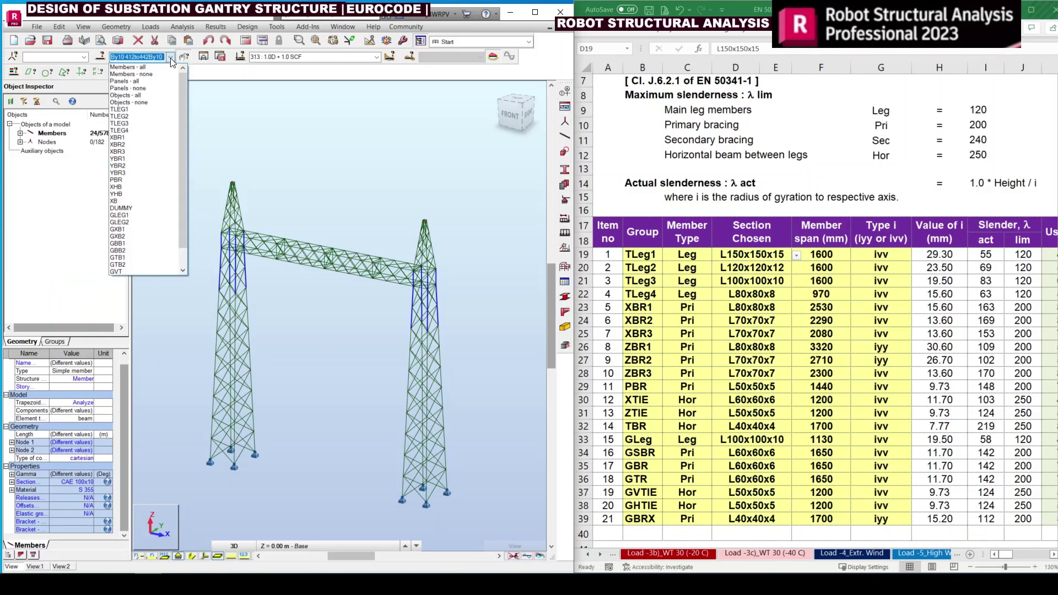
click(119, 131)
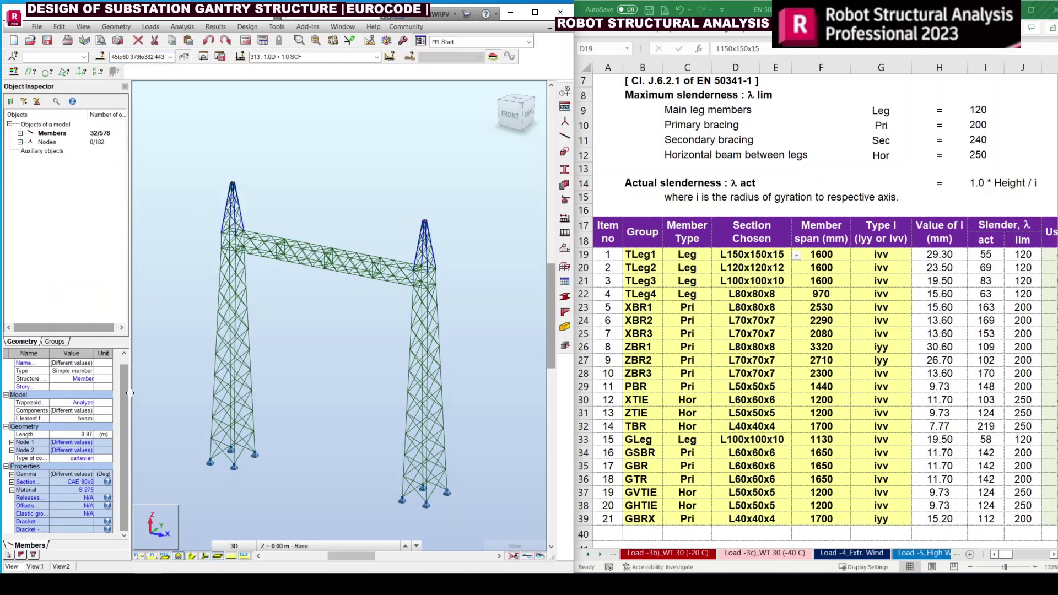
click(87, 491)
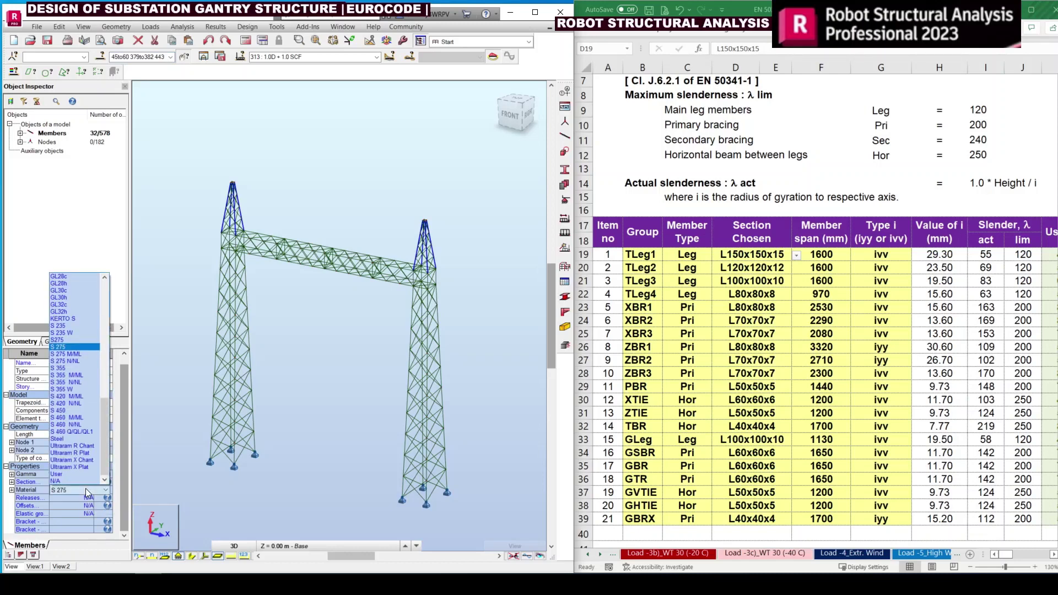
click(66, 368)
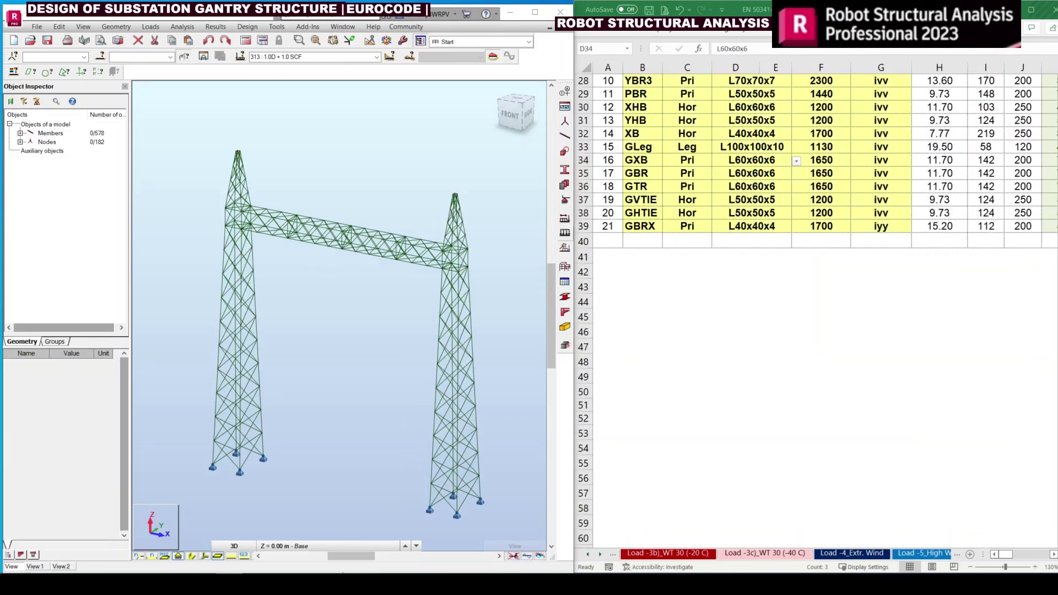
Step: Select the GXB2 beam bracing group in the model and compare it with the GXB, GBR and GTR sections in the Excel worksheet
click(171, 56)
click(117, 237)
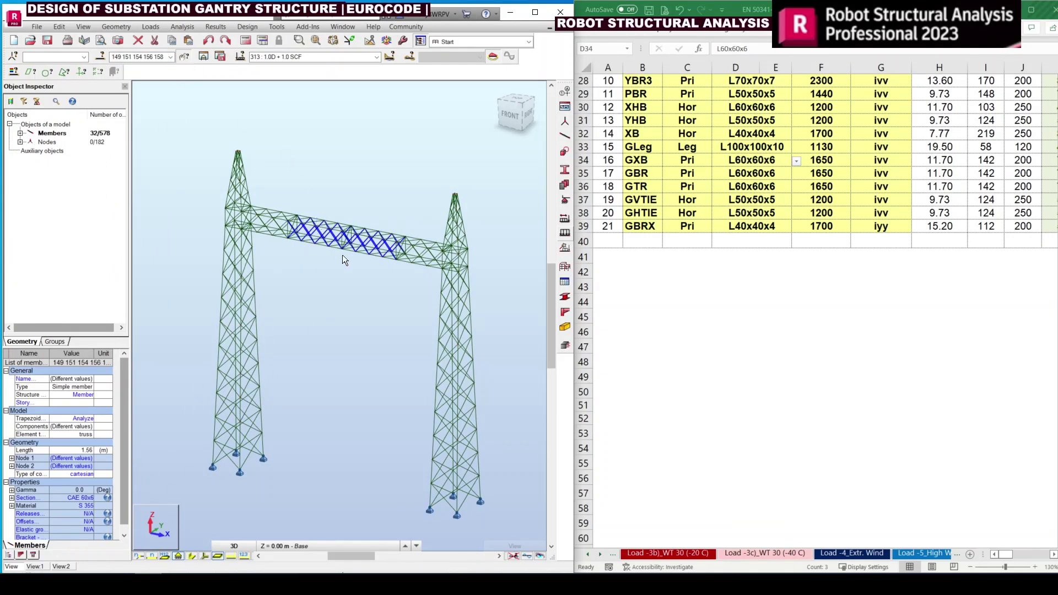
drag(751, 160, 751, 186)
scroll(753, 203, up, 3)
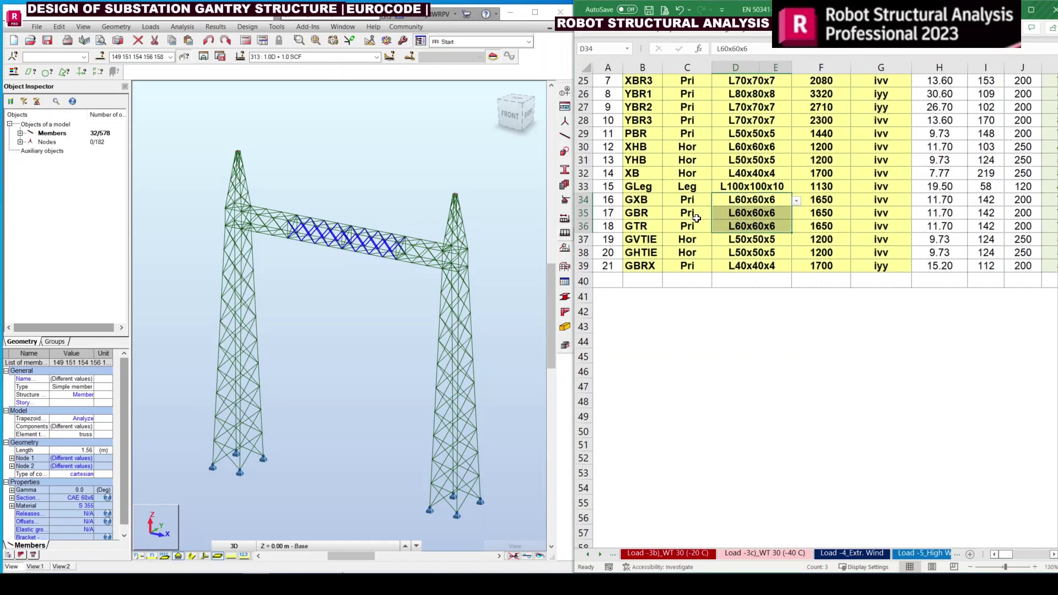
click(753, 205)
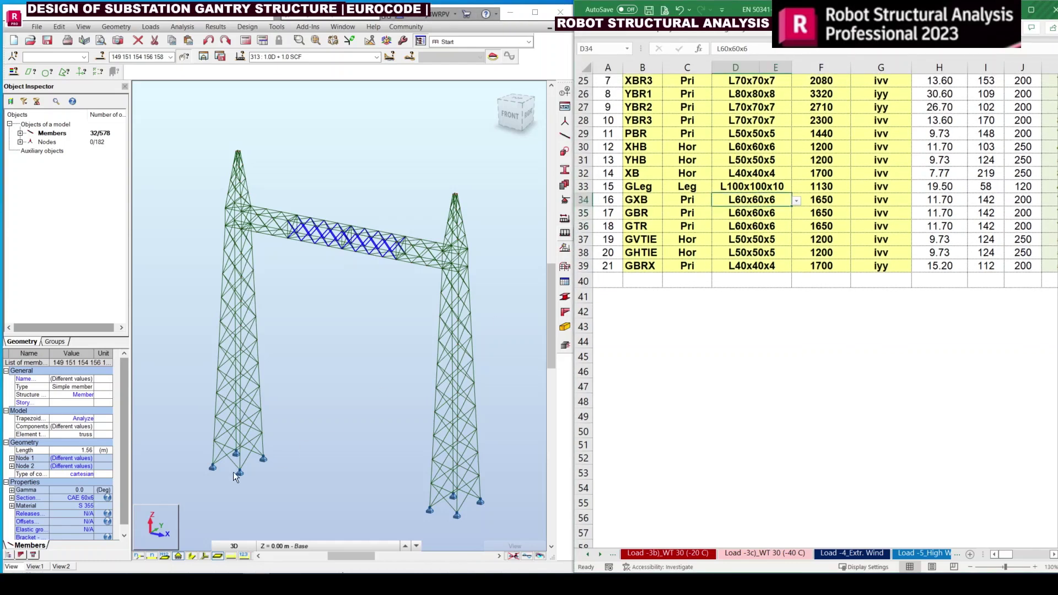
Step: Check the material and section assigned to the GXB2 members, clear the selection, and go back up the worksheet's section list
click(75, 505)
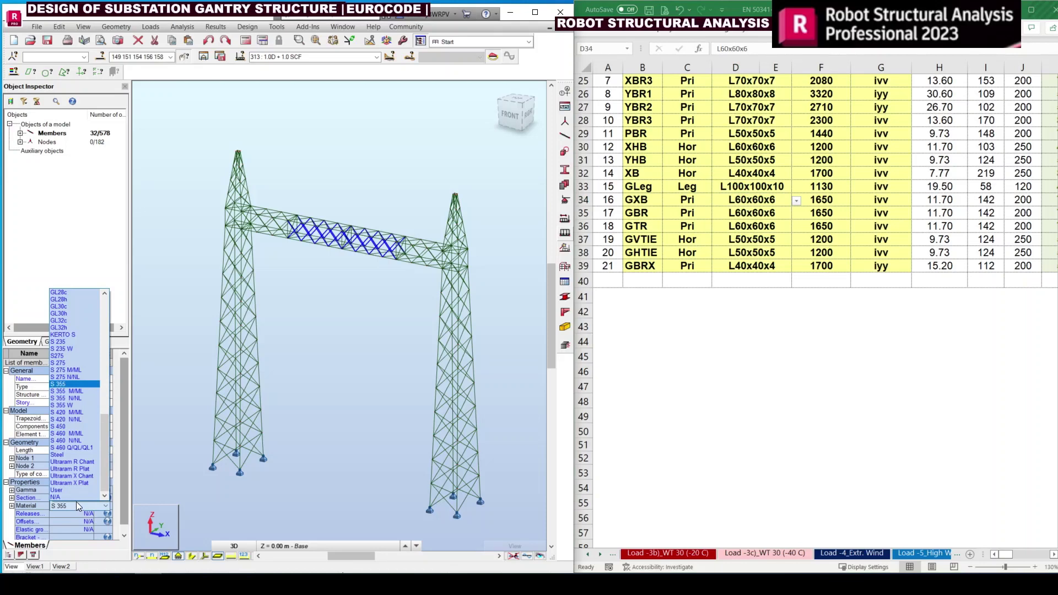
click(76, 502)
click(84, 496)
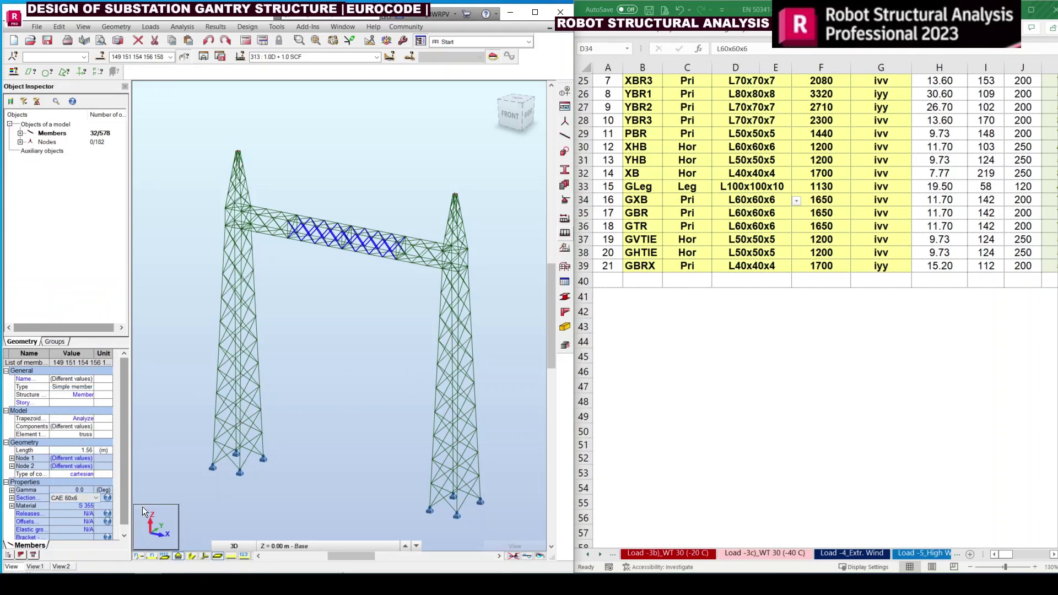
click(79, 499)
click(80, 499)
click(368, 370)
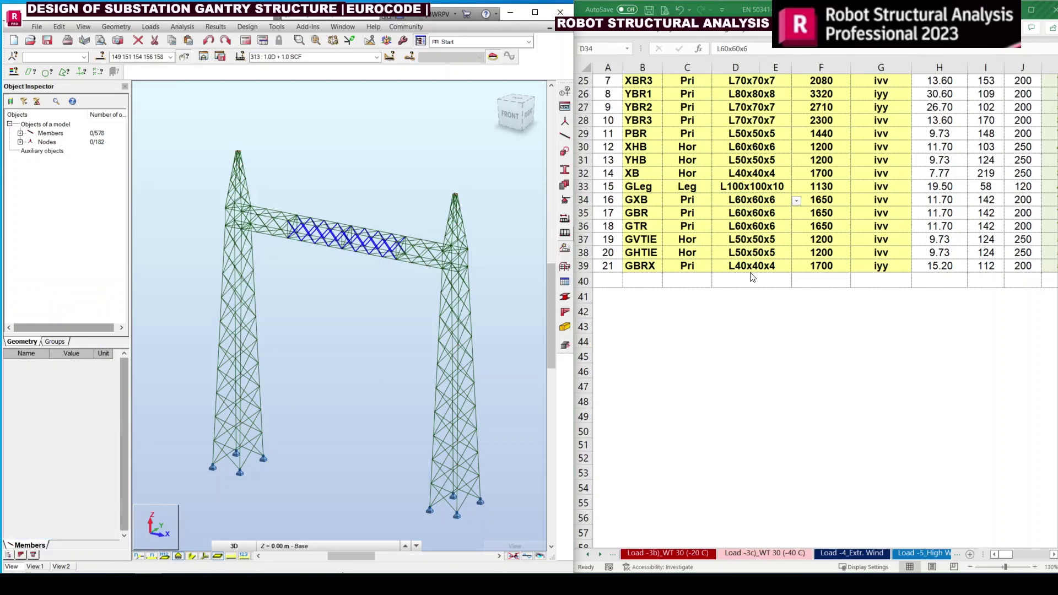
scroll(750, 288, up, 5)
click(761, 249)
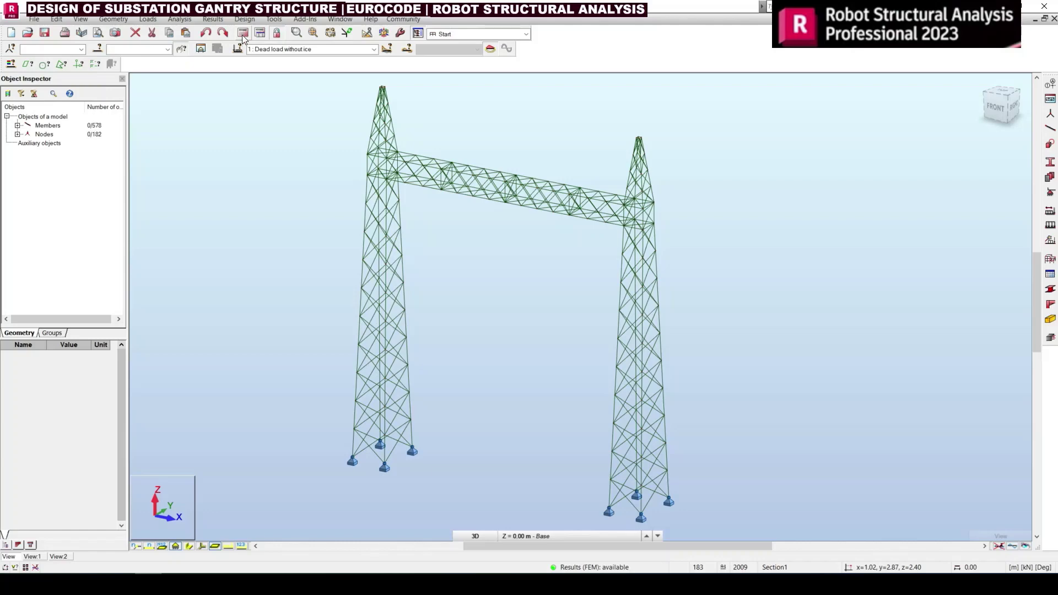
Step: Run the structural analysis in Robot, continuing past the instability warnings for nodes 182 and 181
click(243, 35)
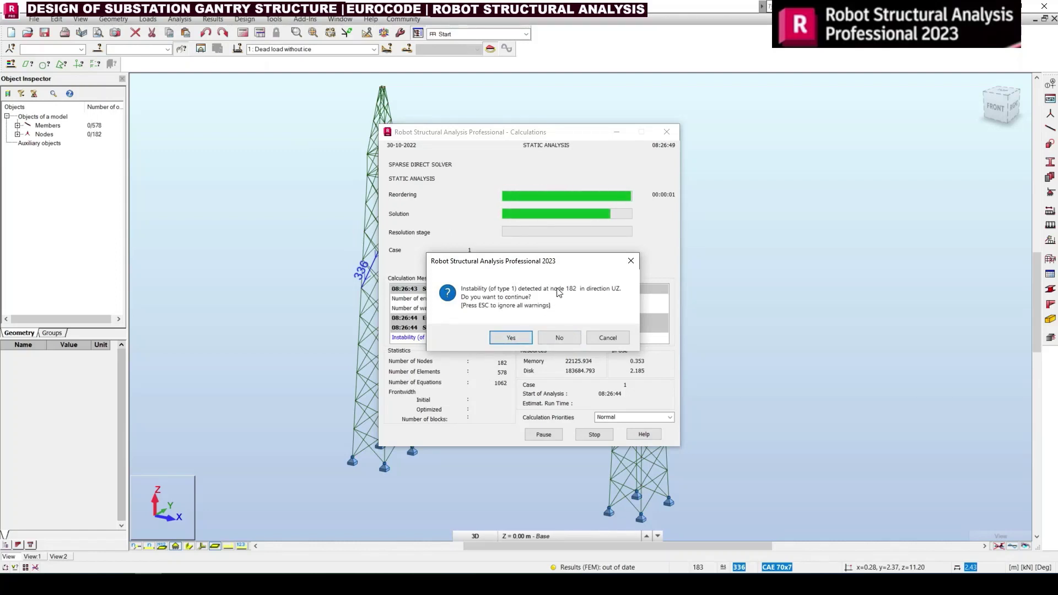
click(511, 338)
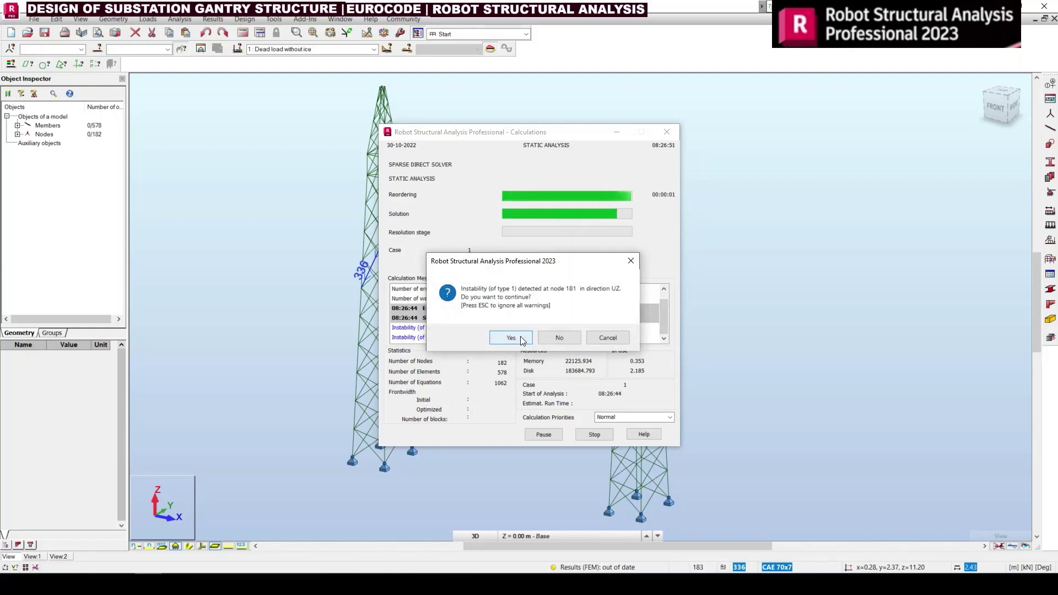
click(510, 337)
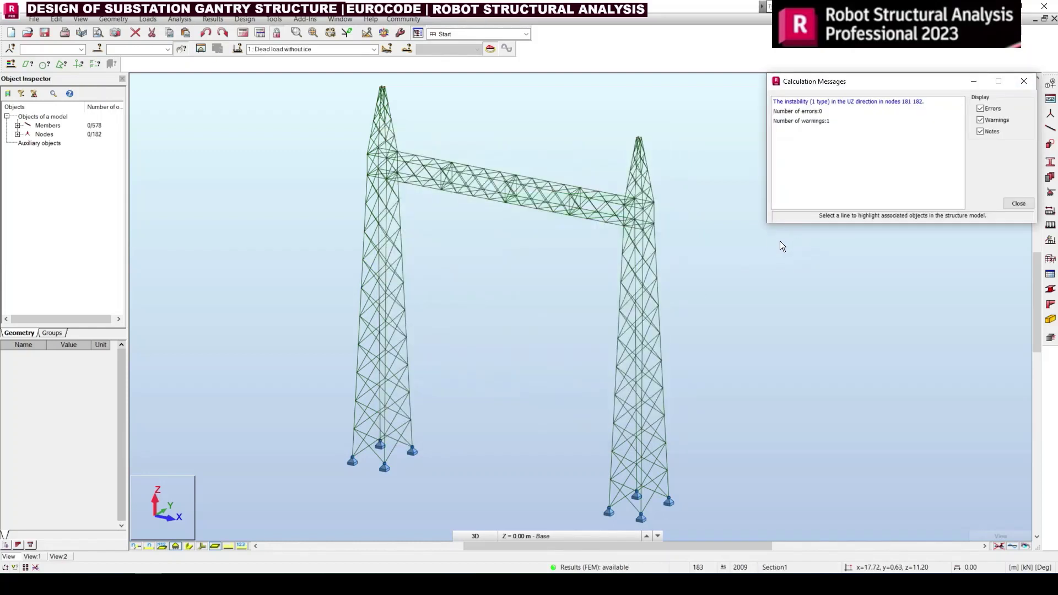
Step: Highlight the unstable nodes 181 and 182 from the calculation messages, examine them on the gantry beam, and close the messages
click(802, 103)
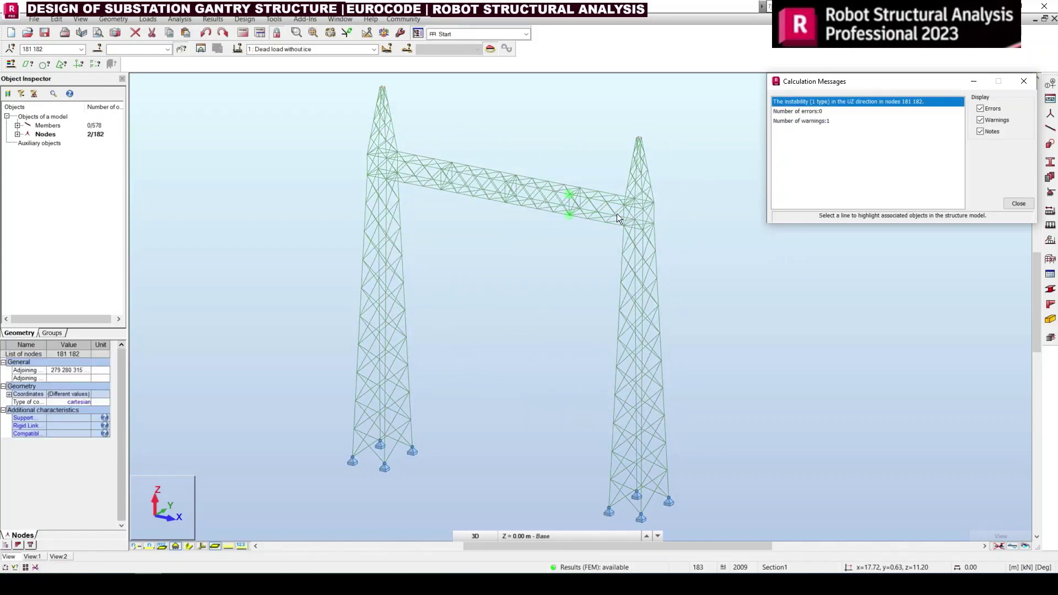
scroll(591, 177, up, 3)
scroll(584, 186, up, 3)
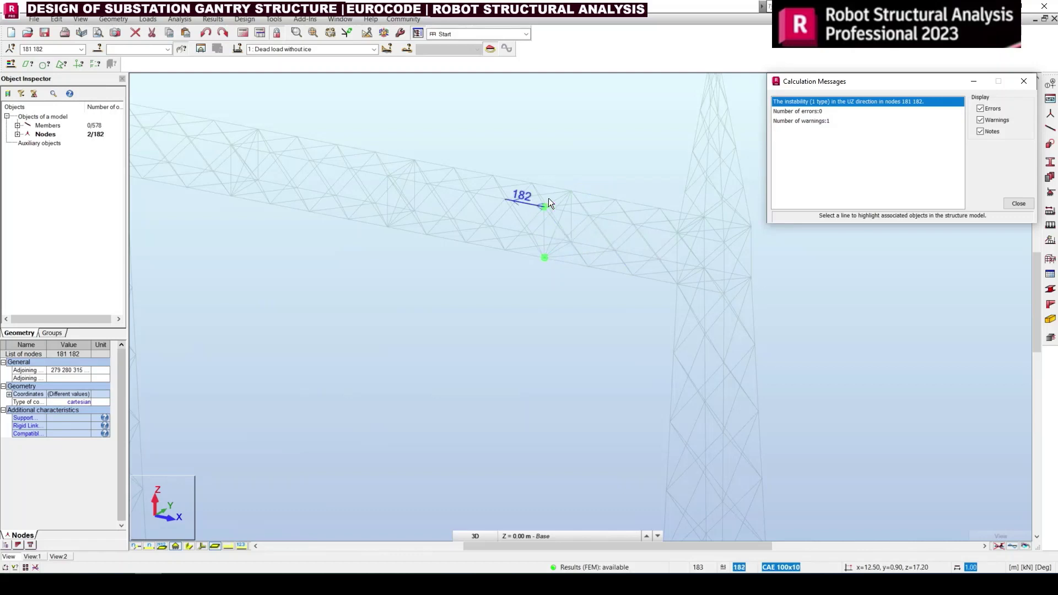
scroll(556, 204, up, 3)
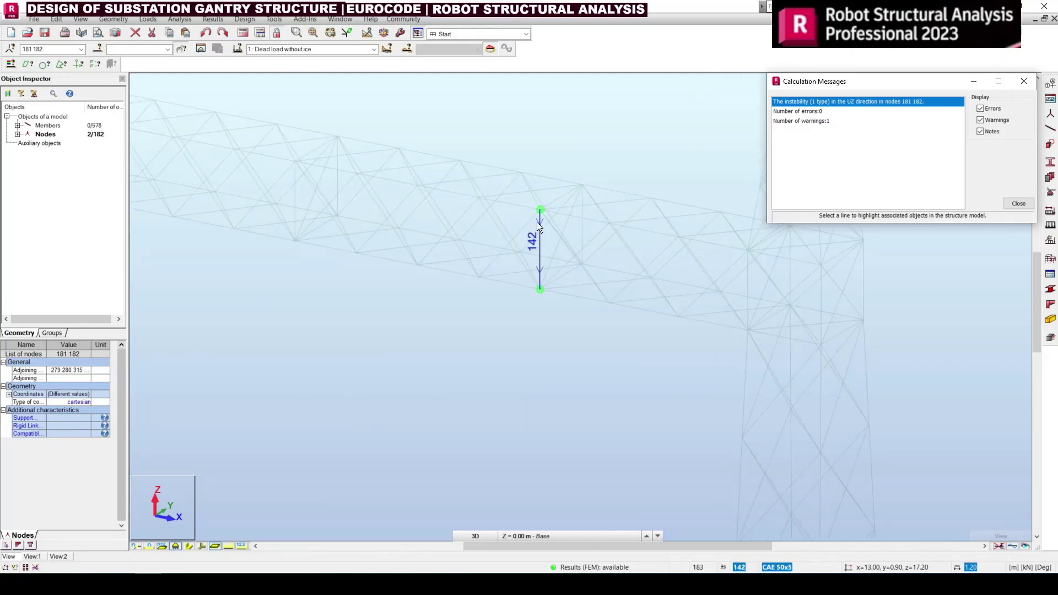
shift+middle_drag(510, 213, 543, 212)
scroll(545, 215, down, 6)
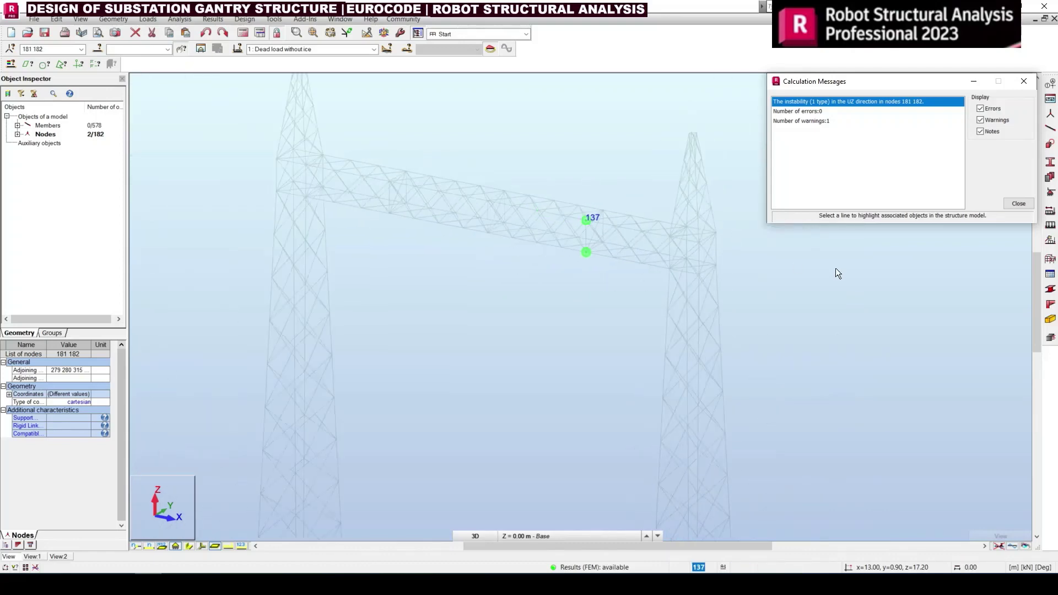
click(1018, 204)
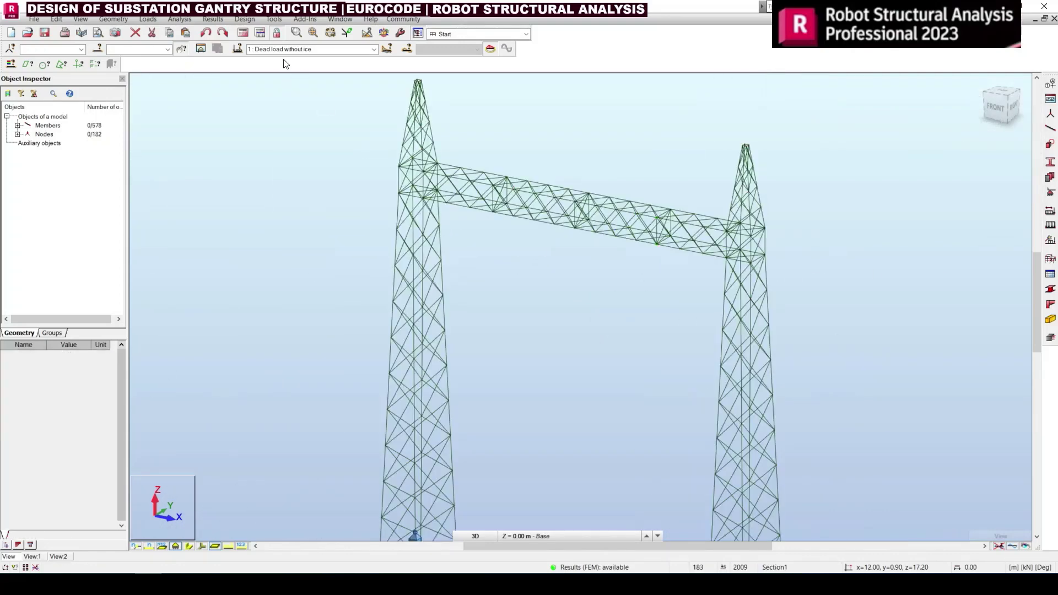
Step: Open steel member design and reduce the member verification list to 1to570, dropping members 2001to2008
click(251, 22)
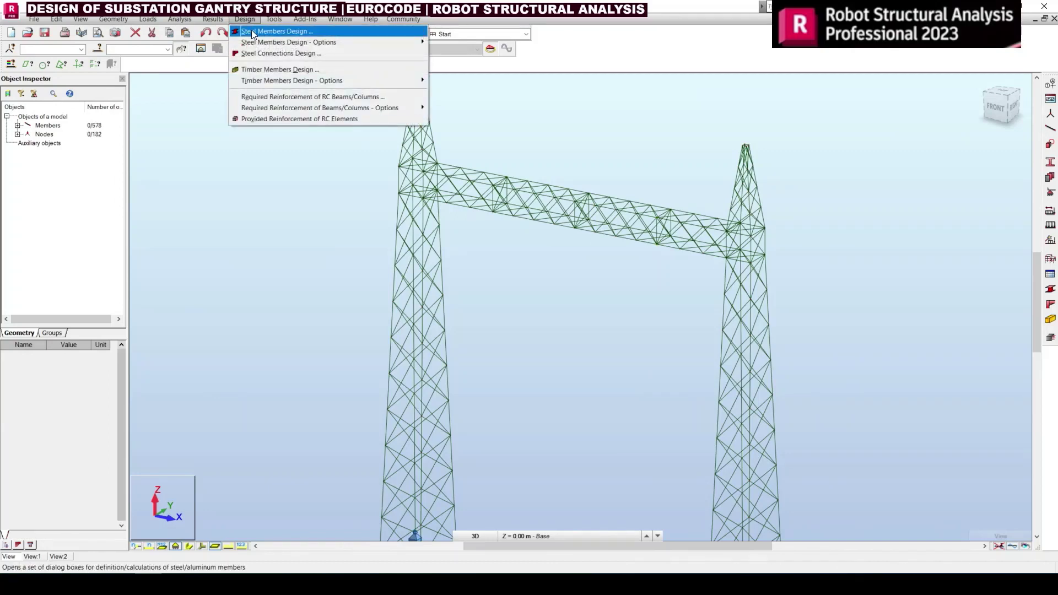
click(280, 31)
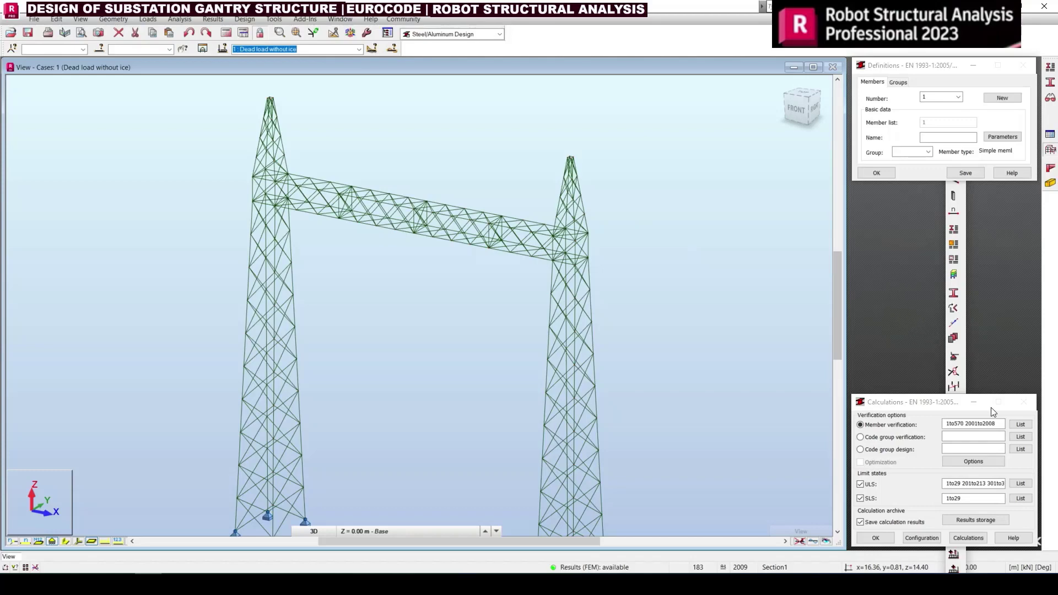
click(966, 424)
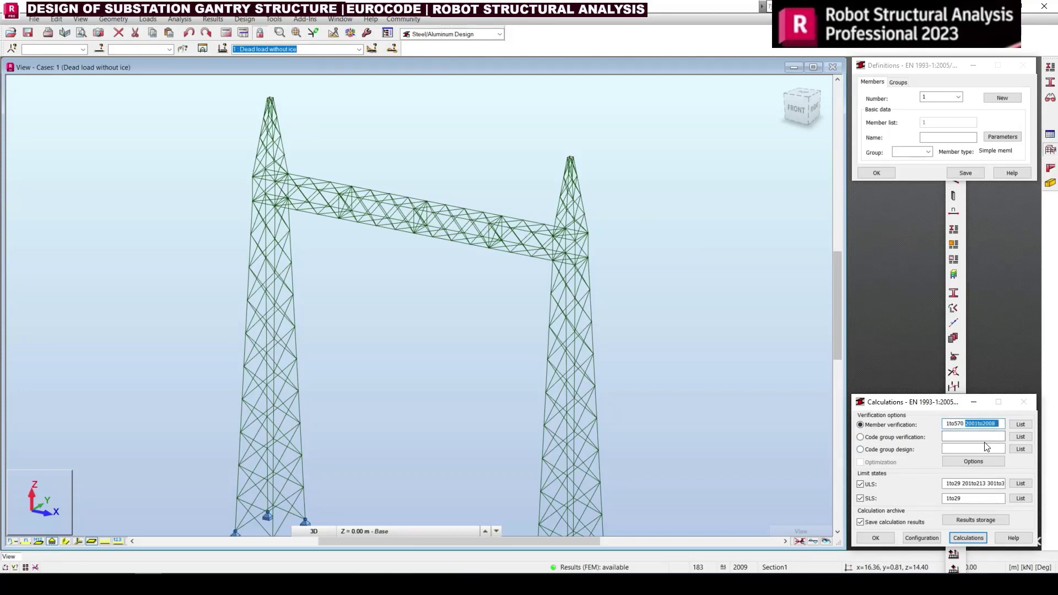
key(BackSpace)
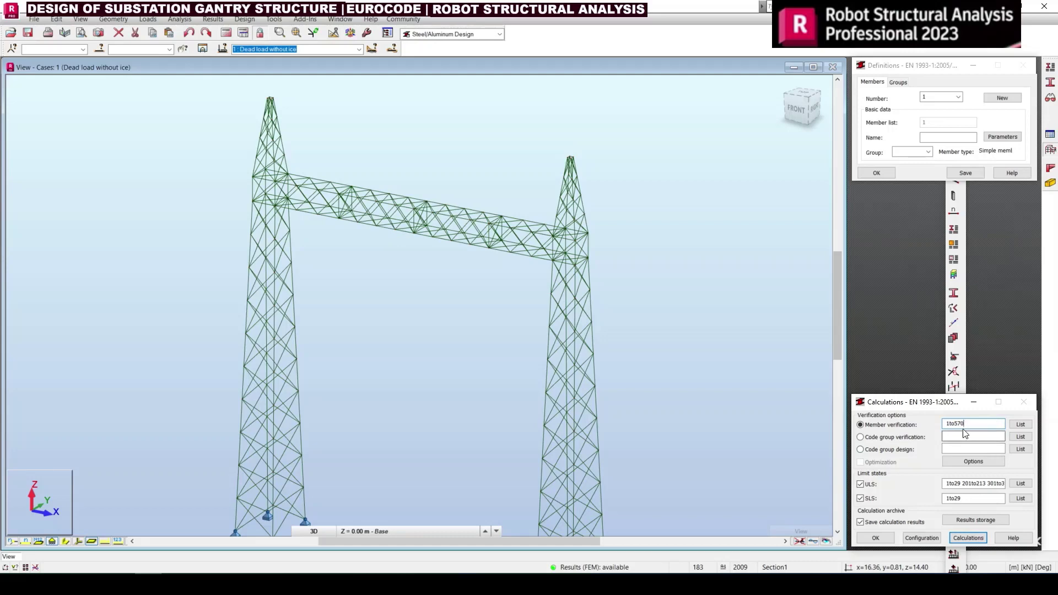
Step: Copy the verification list 1to570 and use it to select those members in the model
drag(969, 423, 928, 419)
key(ctrl+c)
click(967, 425)
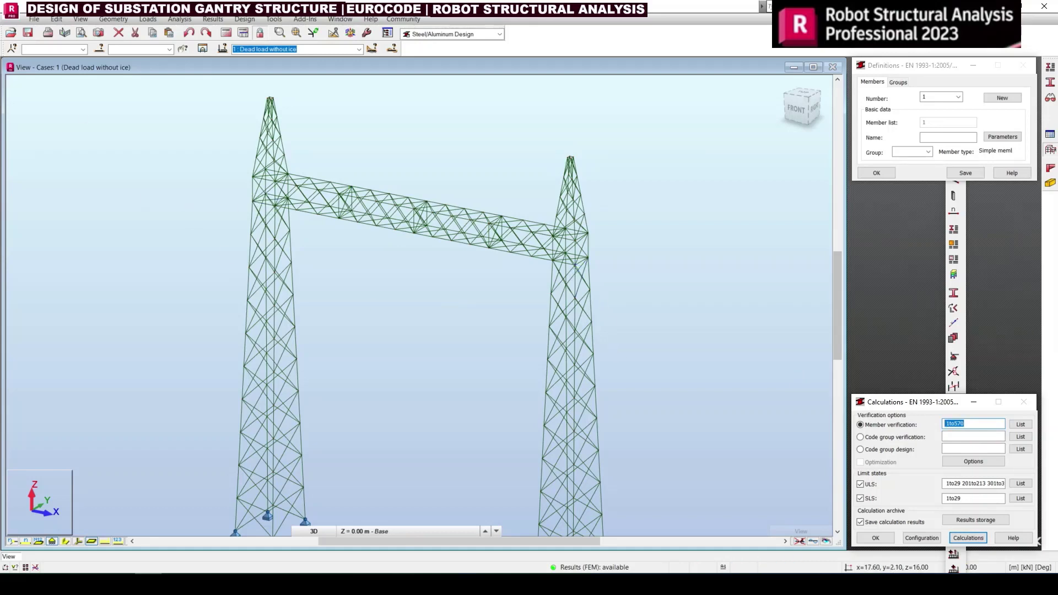
click(144, 50)
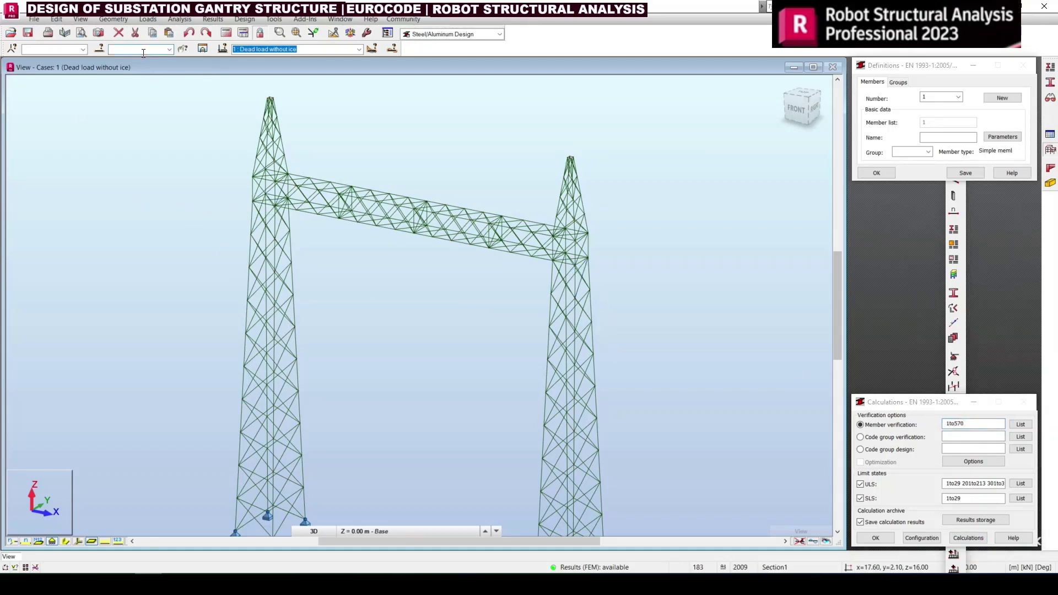
key(ctrl+v)
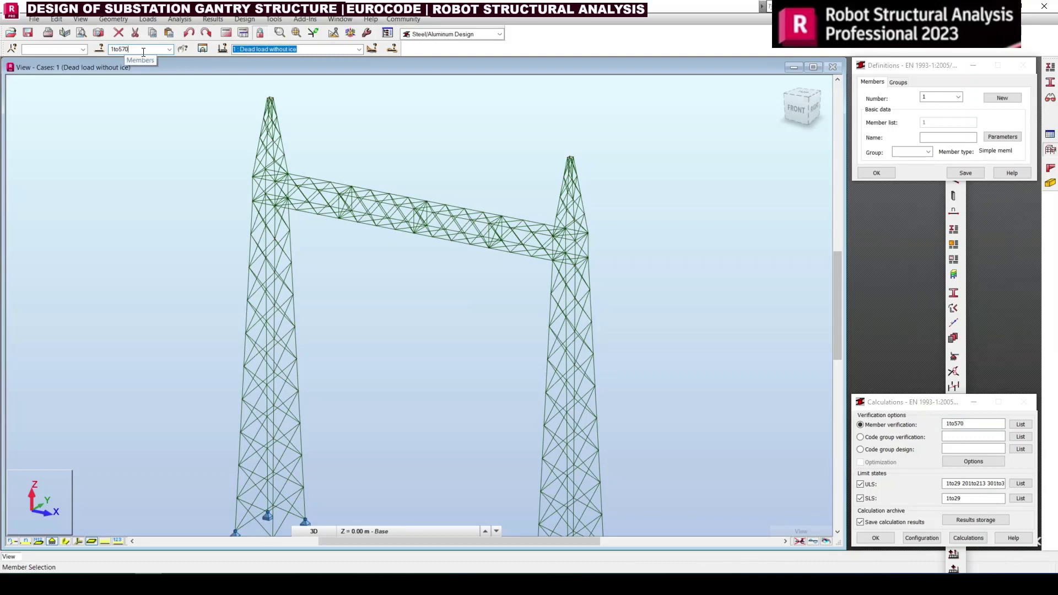
key(Return)
Step: Examine both tower peaks for members left out of the 1to570 selection, then clear the selection
scroll(255, 164, up, 5)
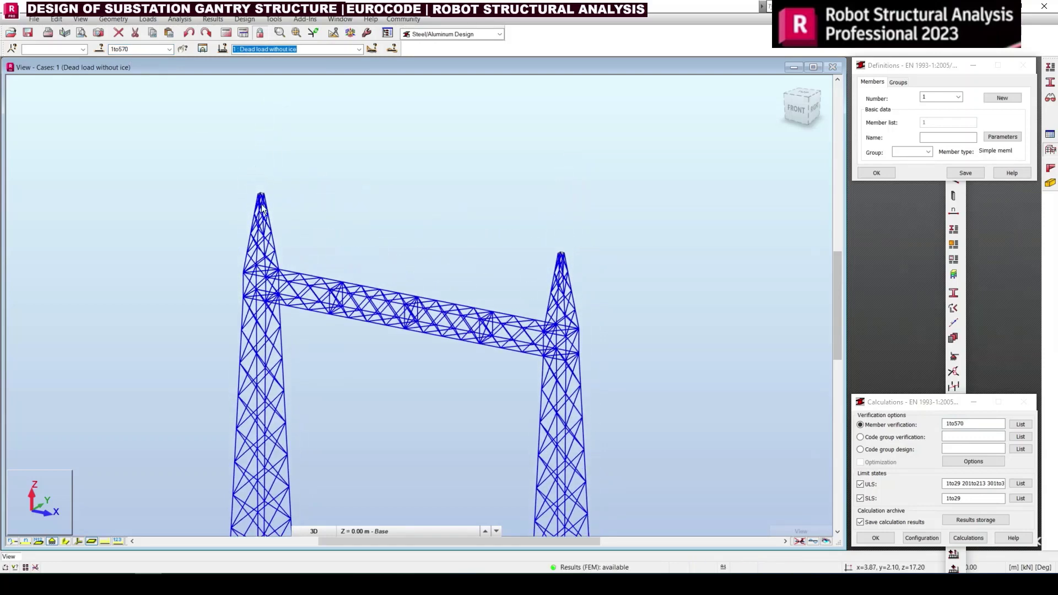
scroll(306, 212, up, 4)
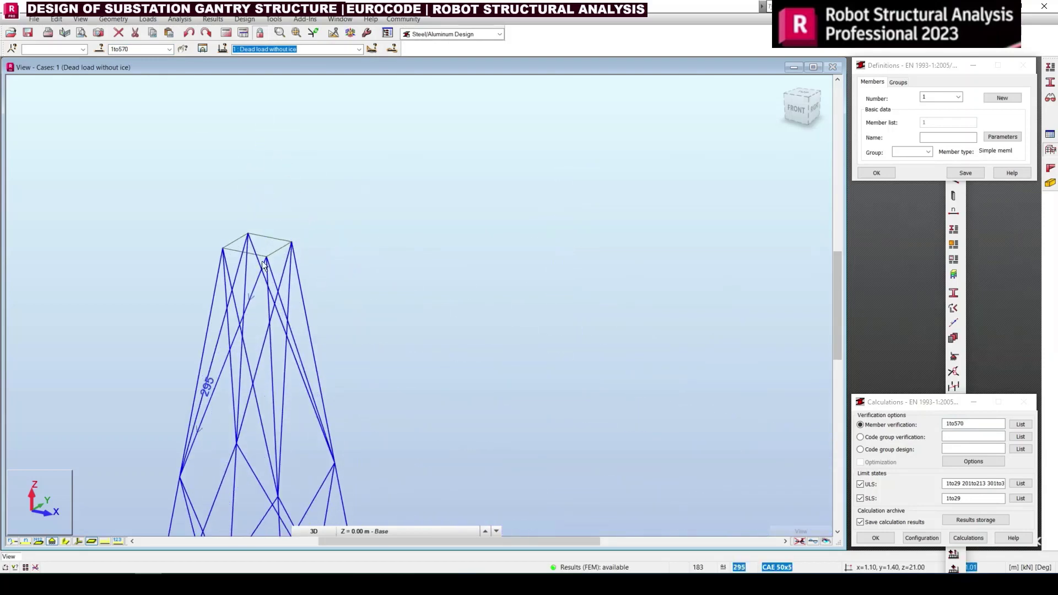
scroll(241, 259, up, 2)
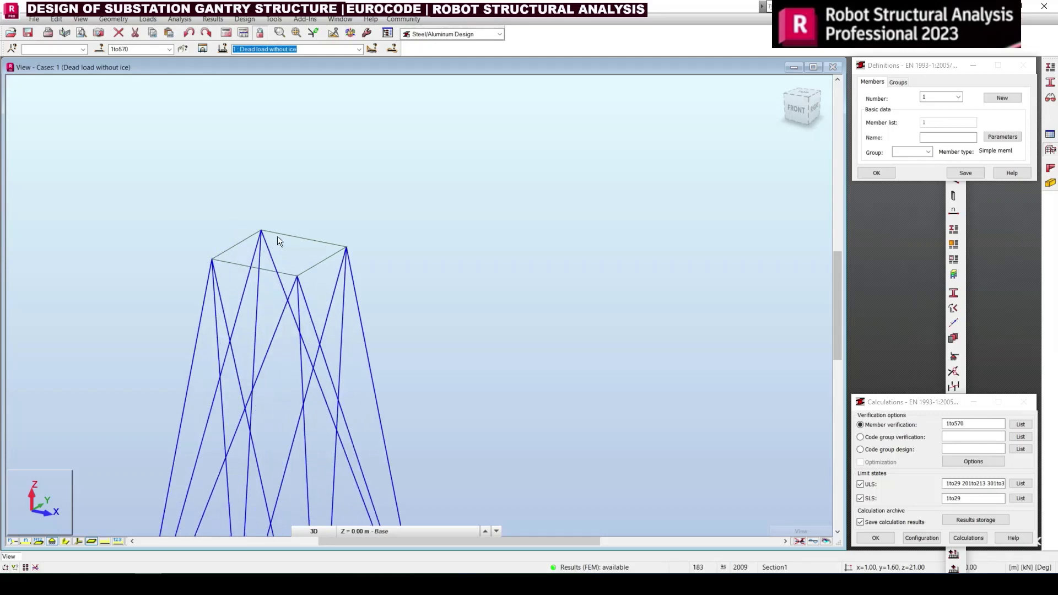
scroll(223, 235, down, 5)
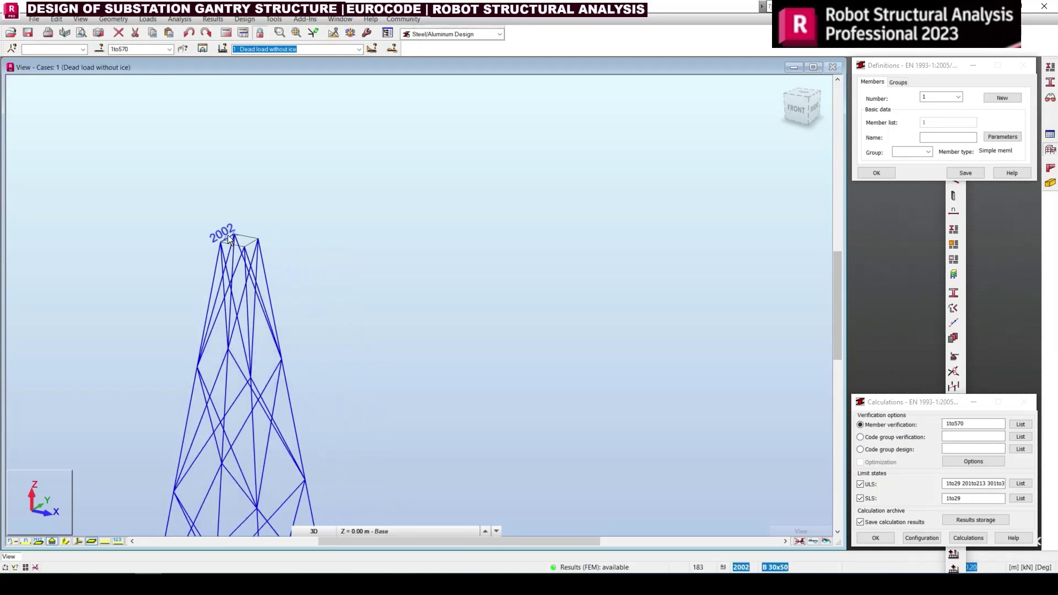
scroll(497, 273, down, 4)
scroll(447, 295, up, 6)
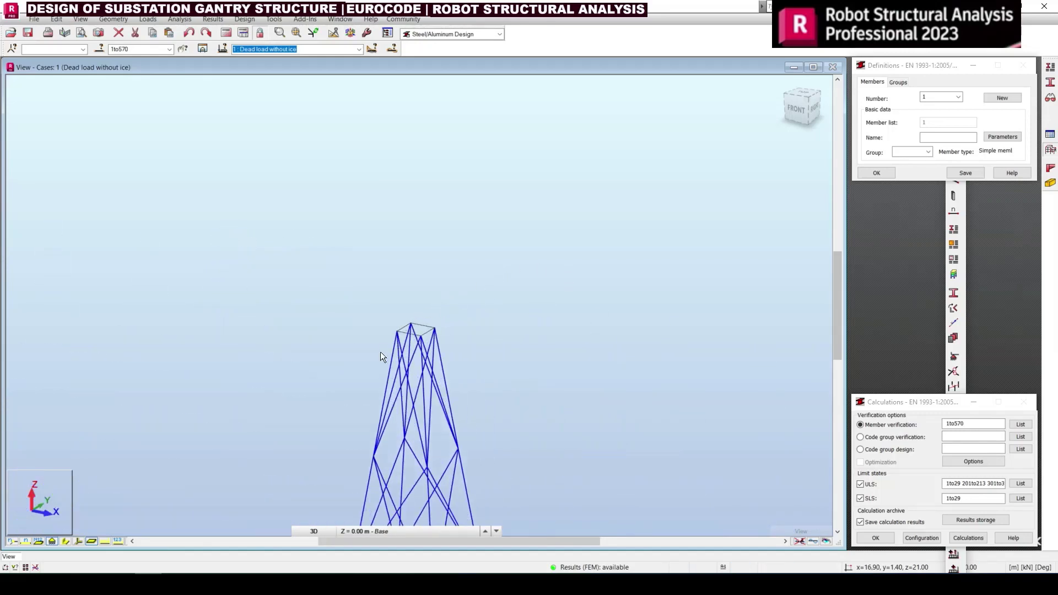
scroll(438, 322, down, 6)
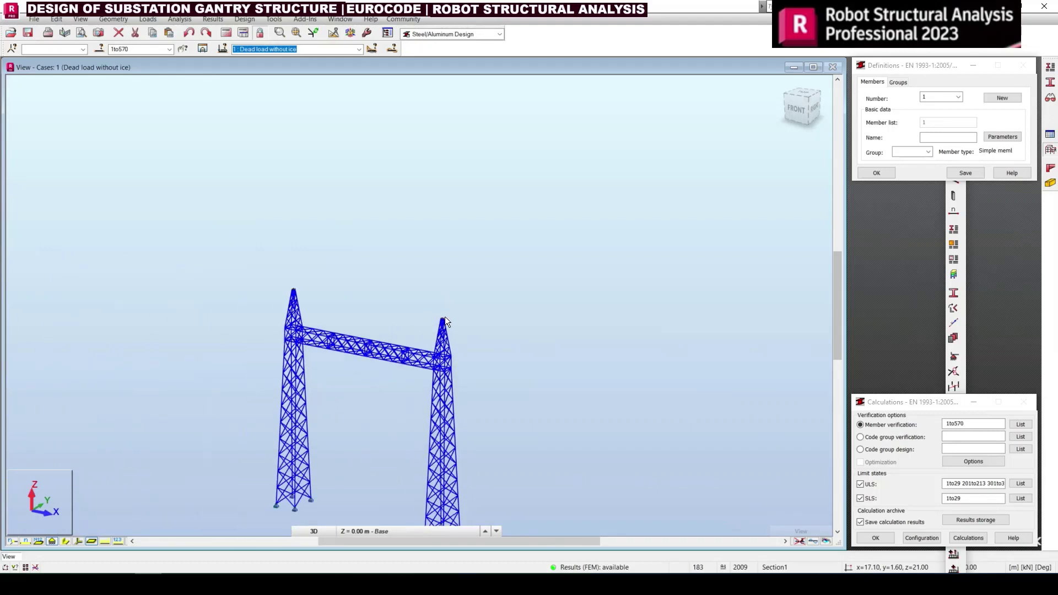
middle_drag(445, 316, 386, 215)
click(513, 315)
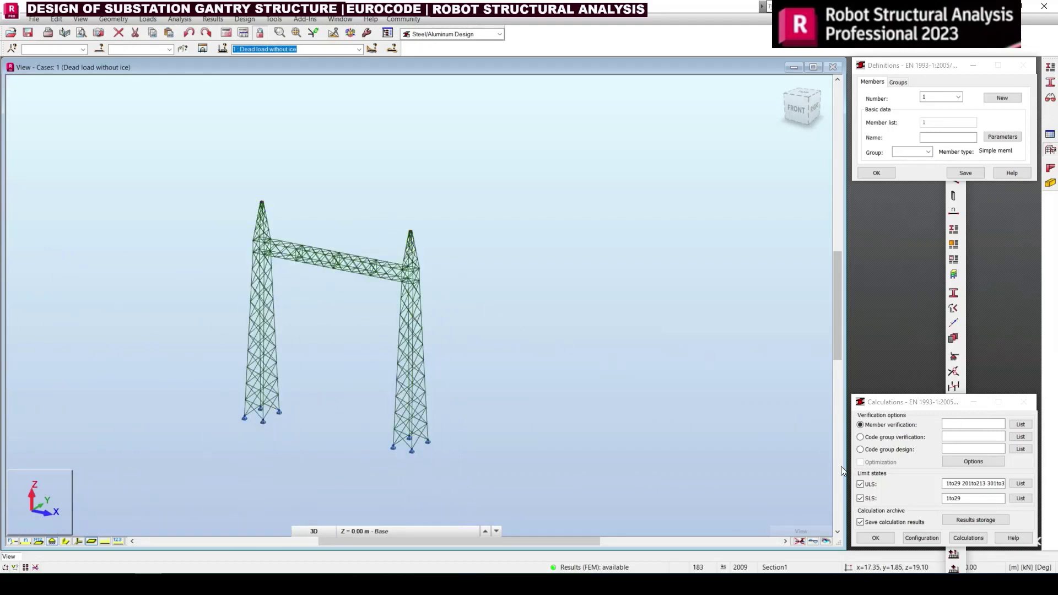
Step: Exclude SLS, limit the ULS cases to 201to213 and 301to313, and enter 1to570 for member verification
click(868, 503)
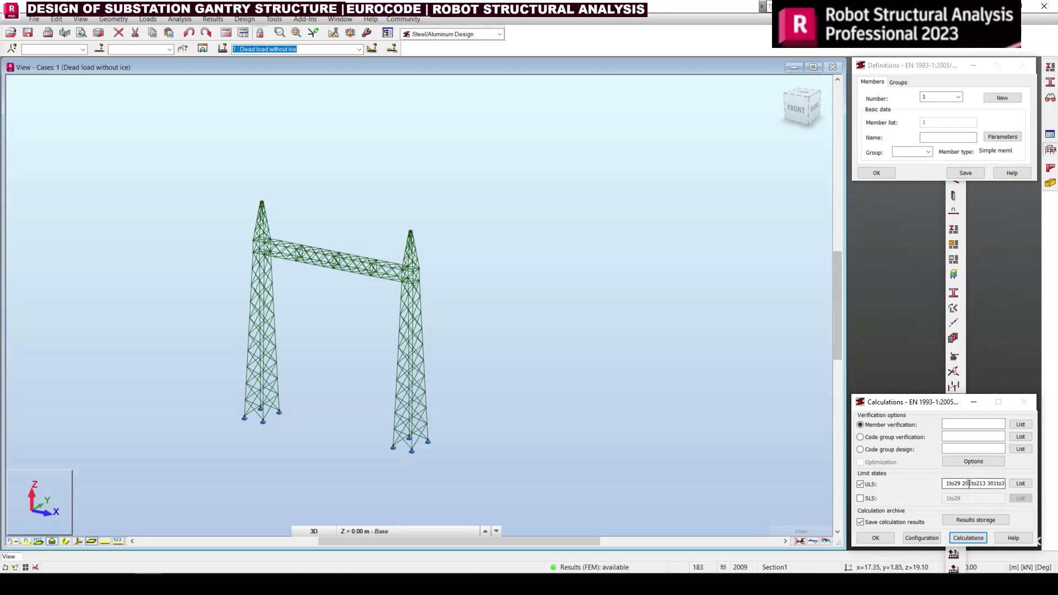
drag(963, 484, 942, 483)
key(Delete)
drag(995, 484, 932, 476)
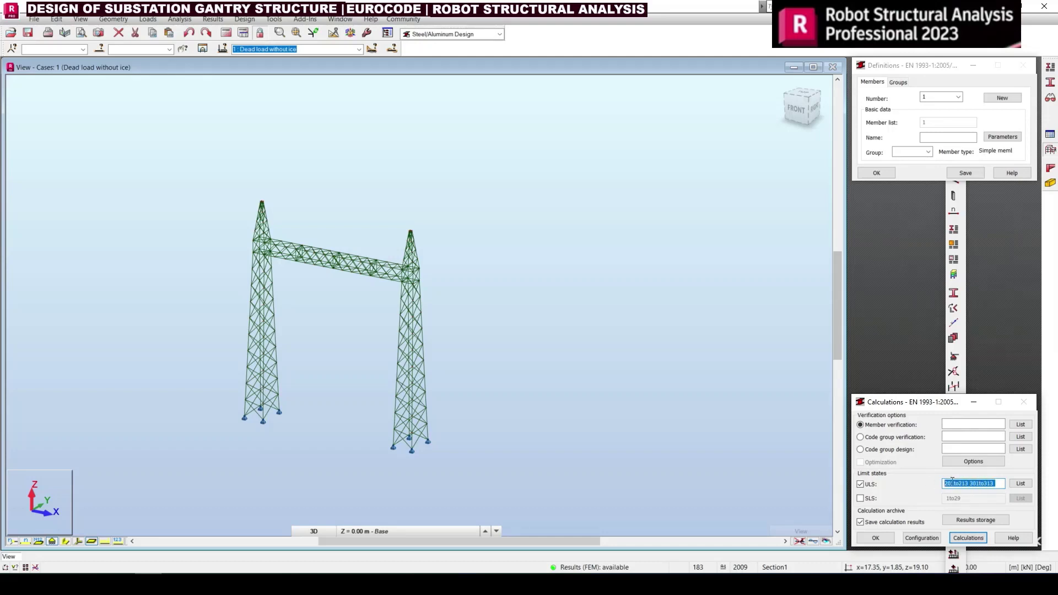
click(969, 424)
text(1to570)
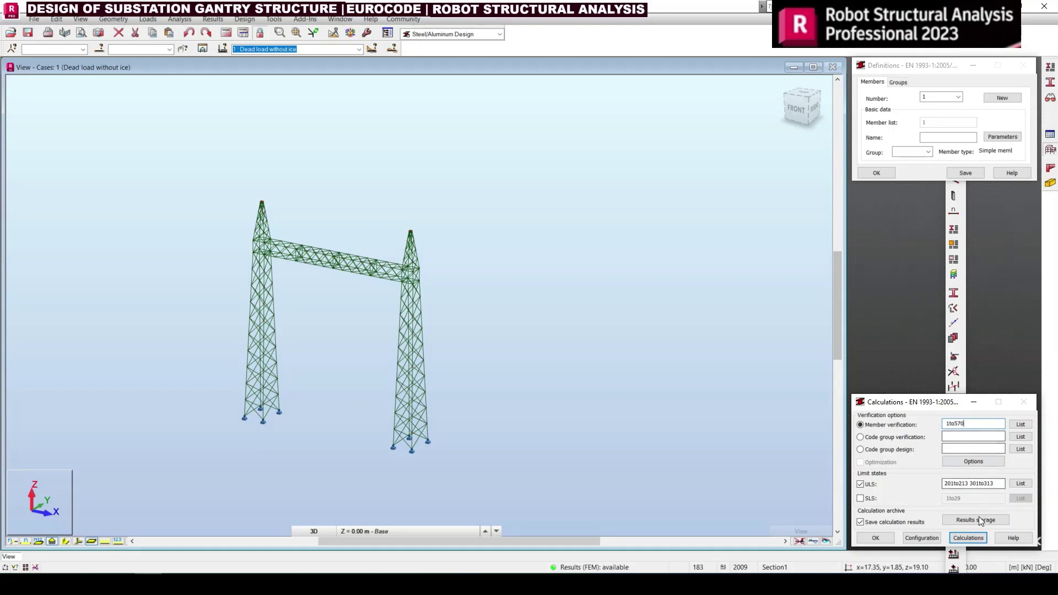
Step: Run the steel member verification calculations and read through the resulting messages
click(967, 538)
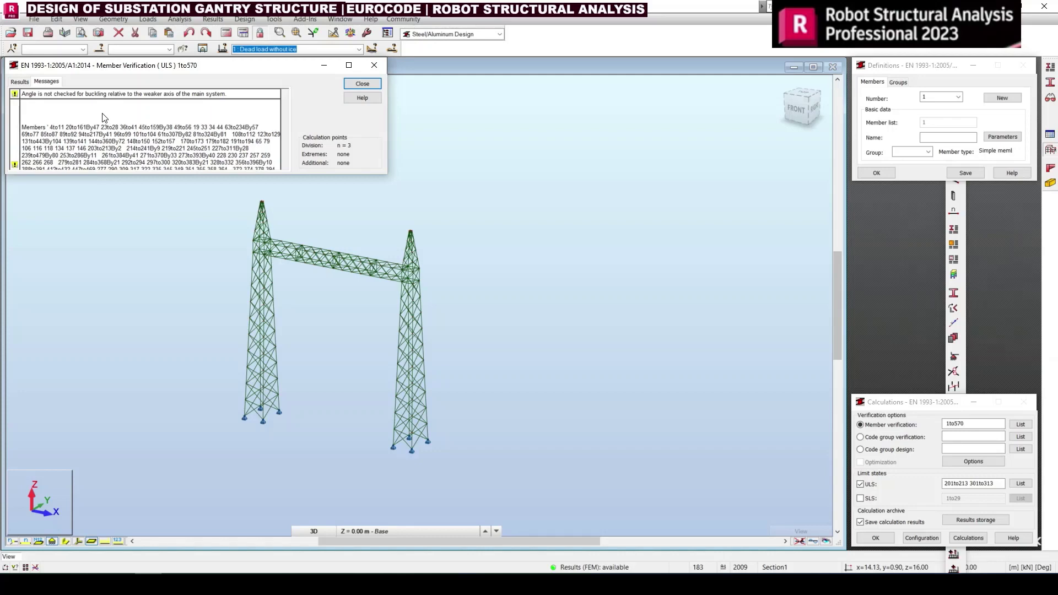
scroll(85, 143, down, 1)
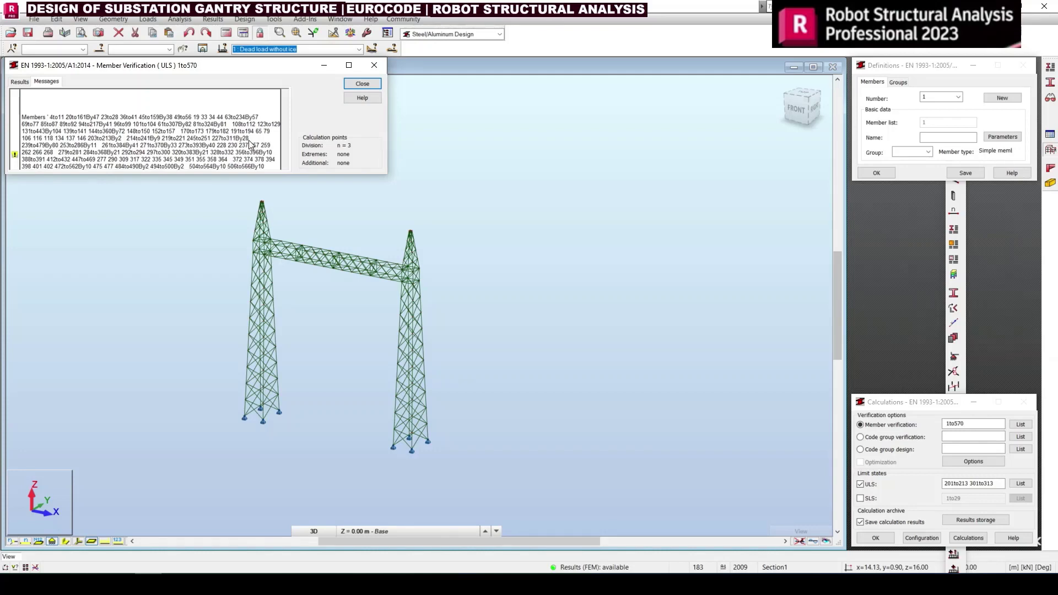
click(101, 137)
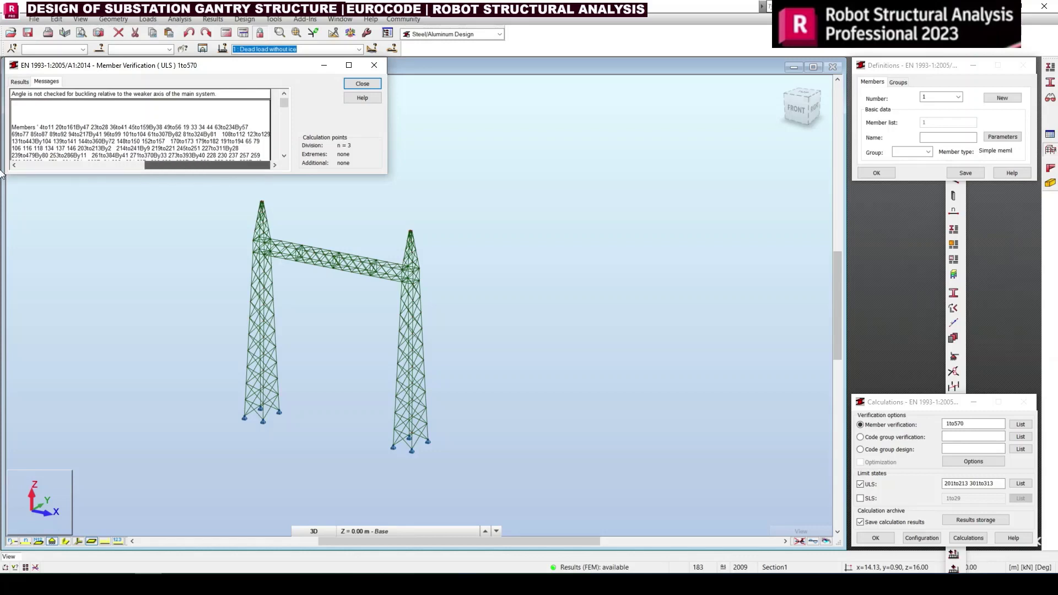
click(72, 165)
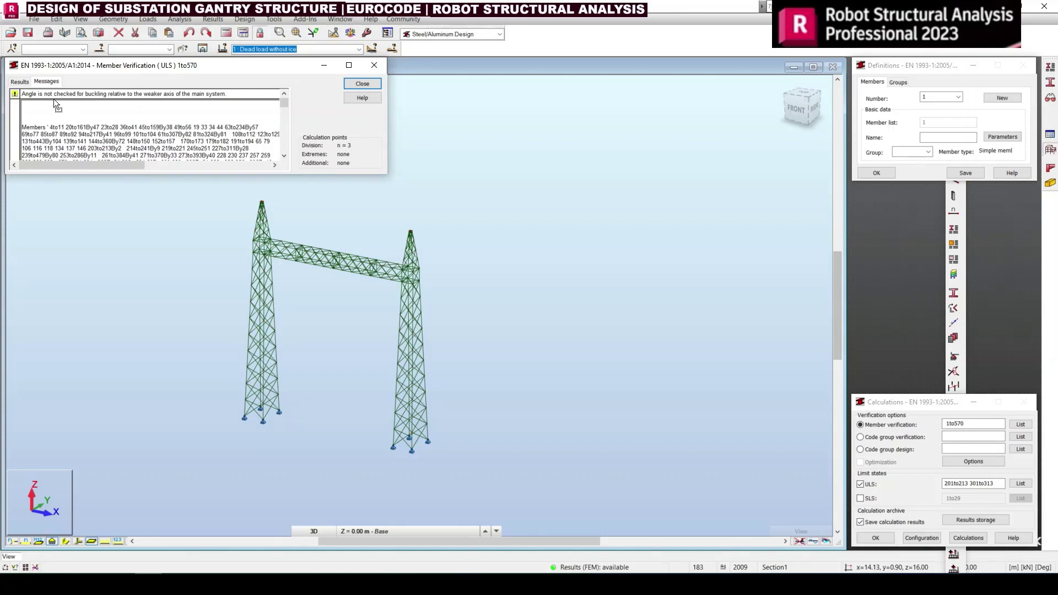
Step: Show the member verification results in an enlarged window and examine the status, ratio and governing case of every member
click(22, 81)
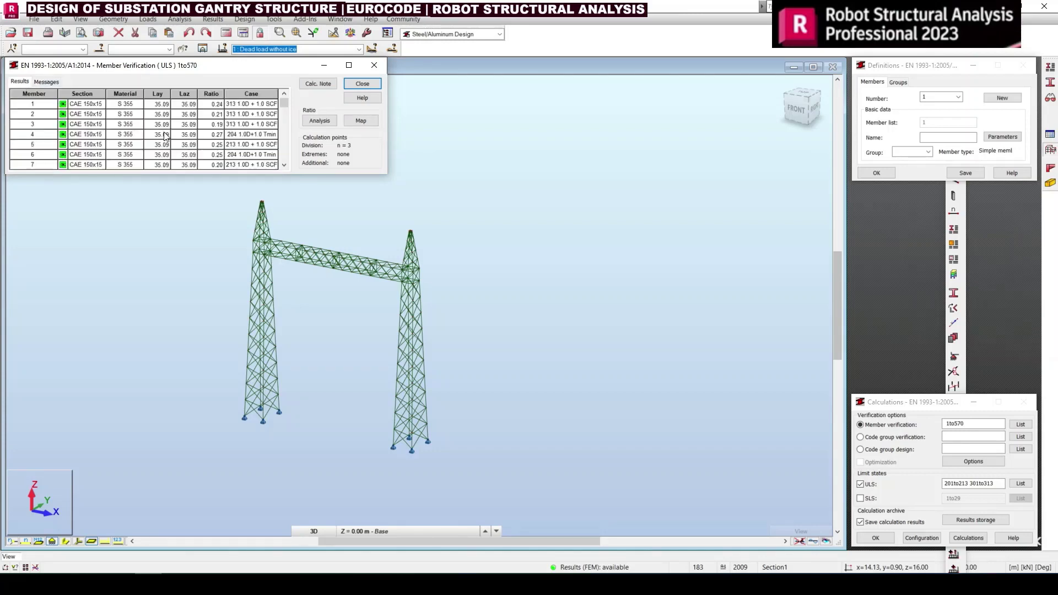
drag(180, 174, 174, 502)
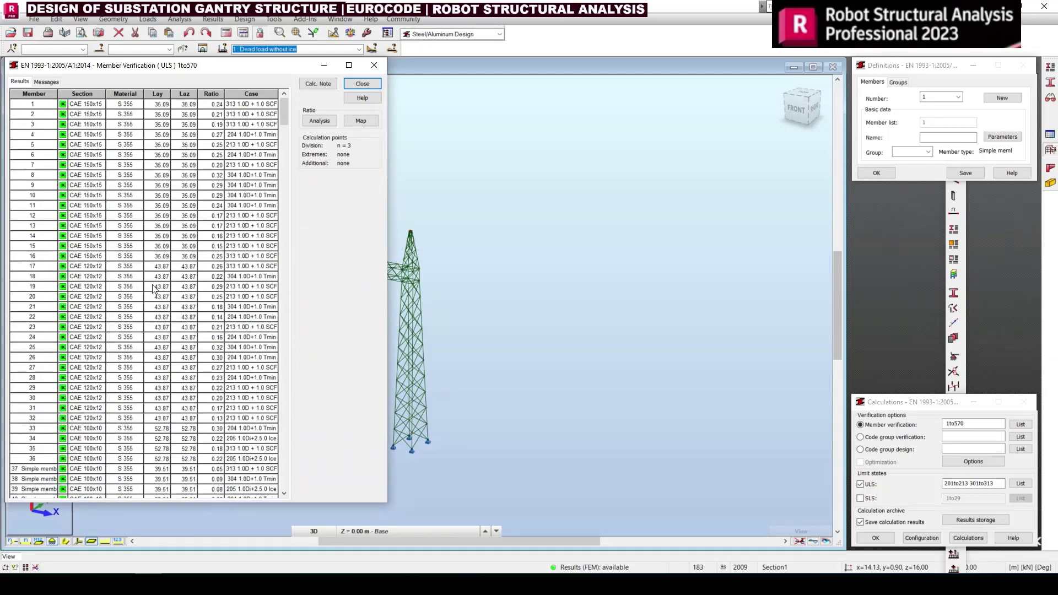
scroll(155, 285, down, 6)
scroll(156, 282, down, 20)
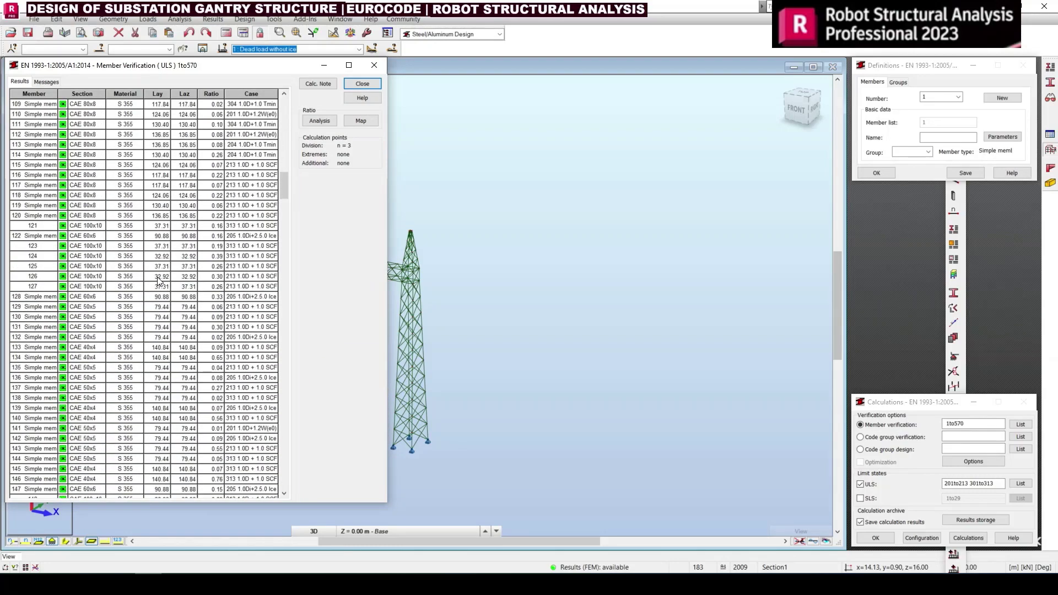
scroll(158, 279, down, 20)
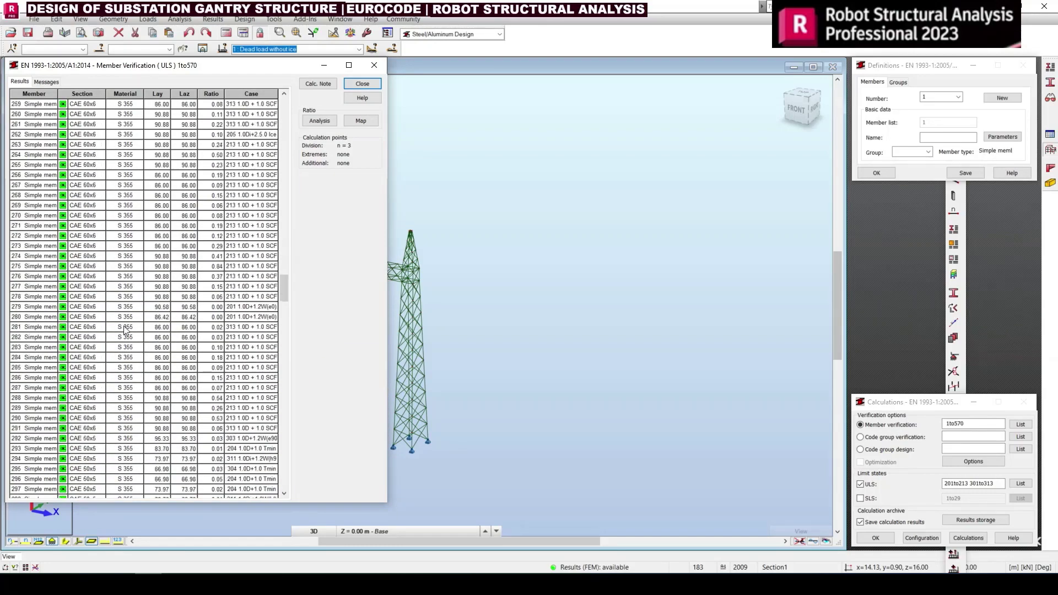
scroll(63, 331, down, 15)
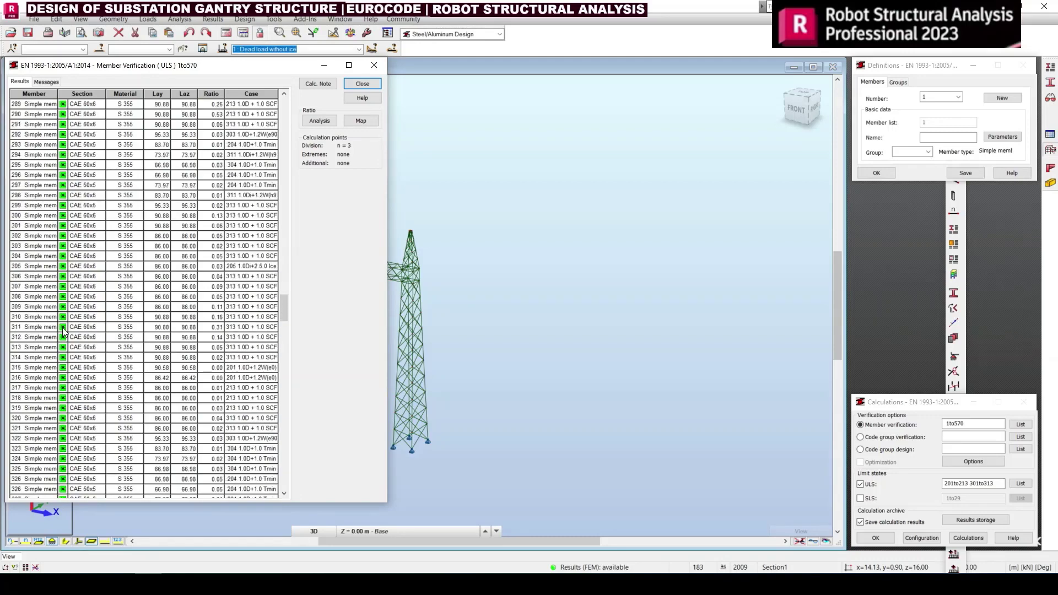
scroll(63, 330, down, 20)
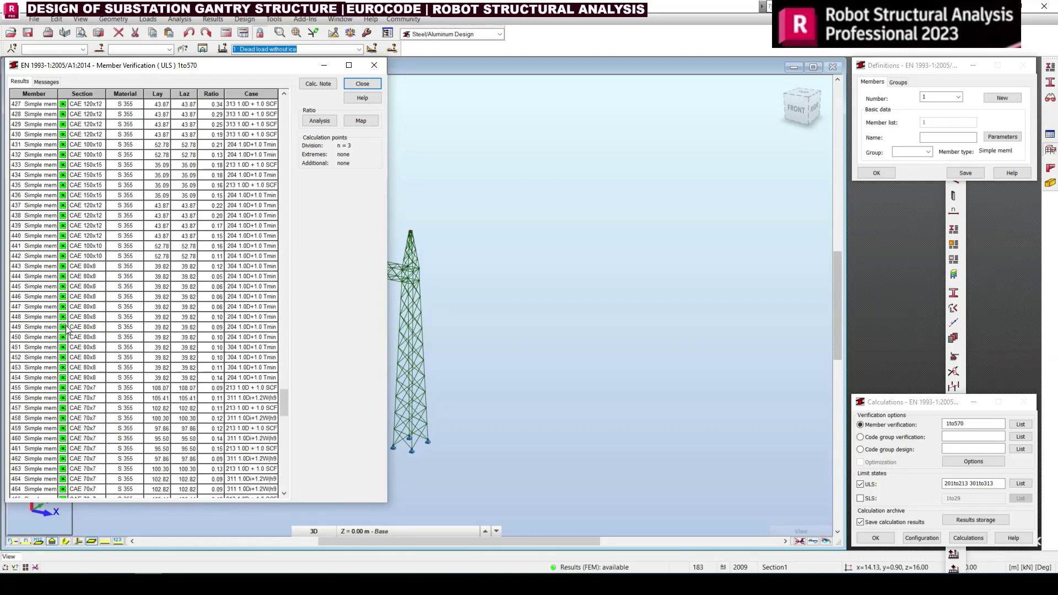
scroll(70, 329, down, 20)
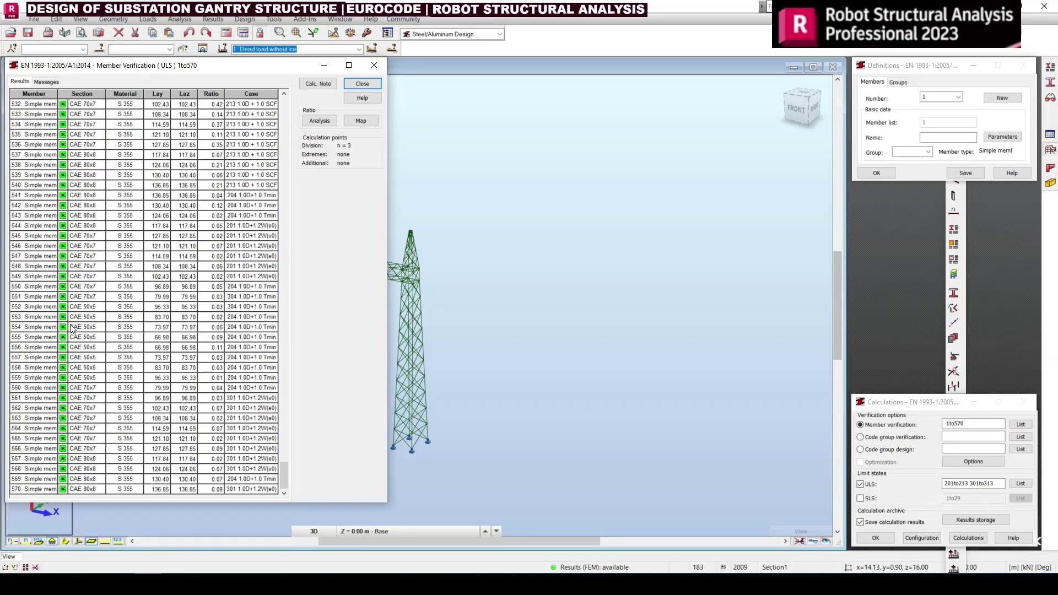
scroll(70, 329, up, 20)
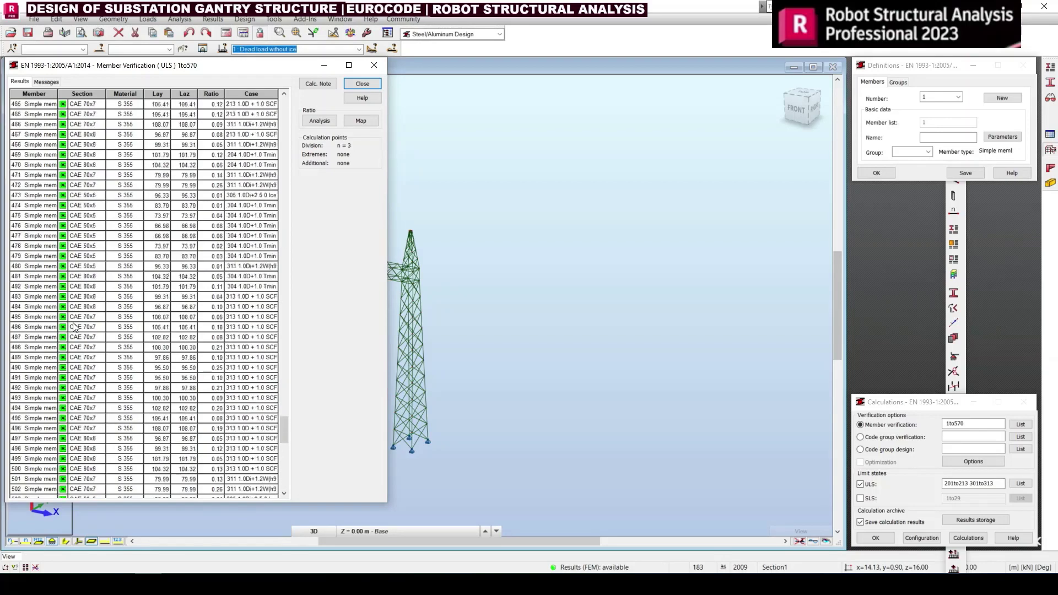
scroll(122, 257, up, 20)
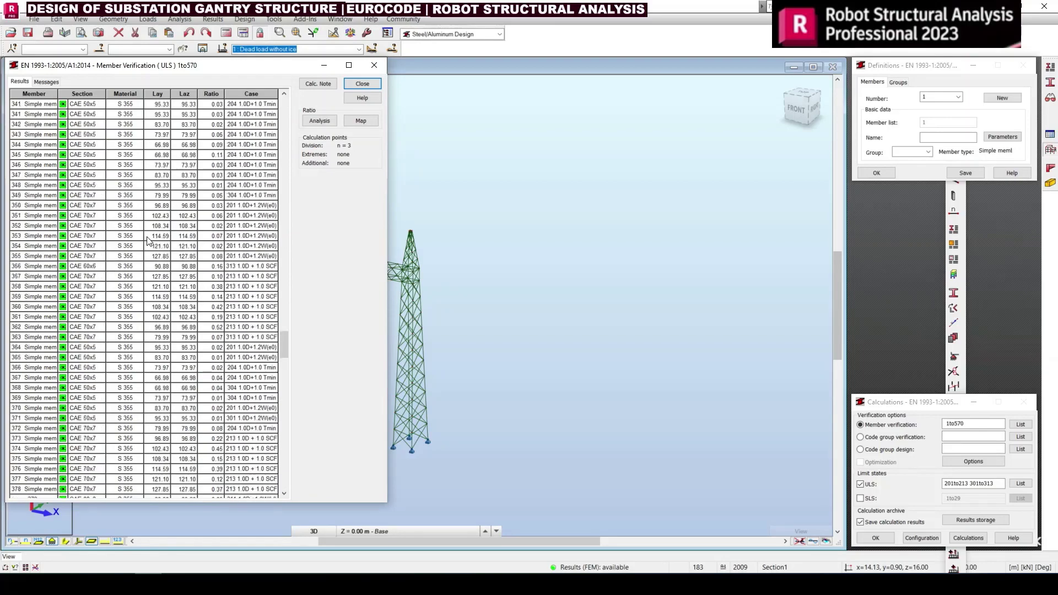
scroll(187, 196, up, 20)
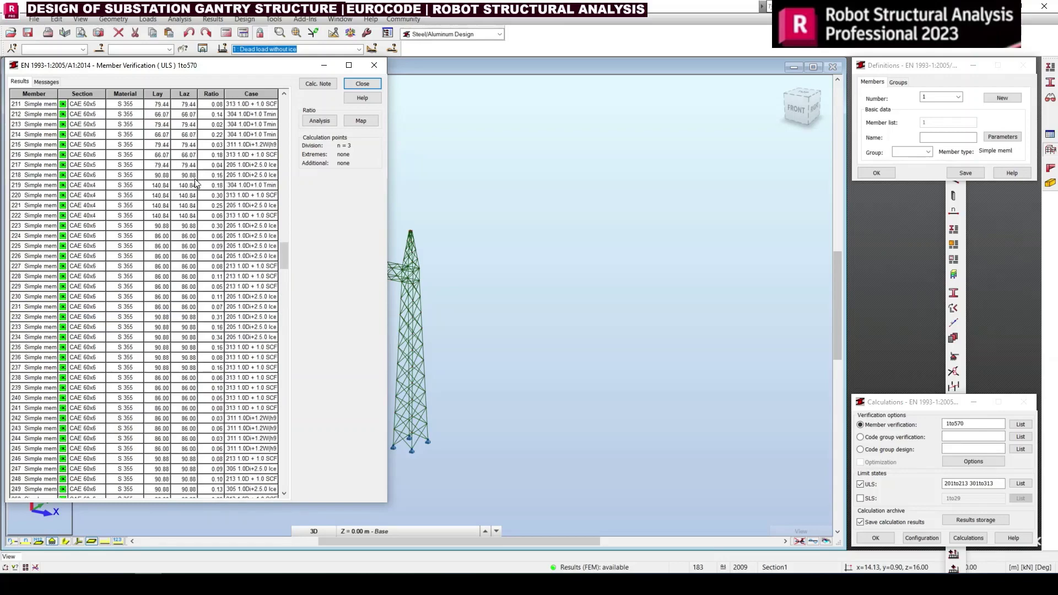
scroll(198, 179, up, 20)
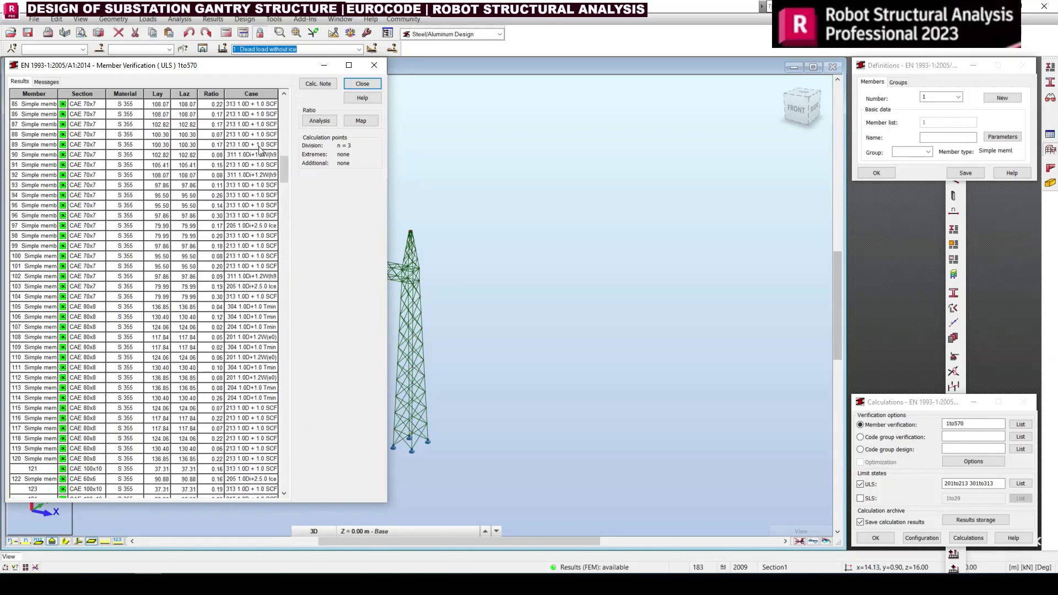
Step: Generate the simplified calculation note for members 1to570, preview it, bring up its print settings and cancel the printing
click(319, 86)
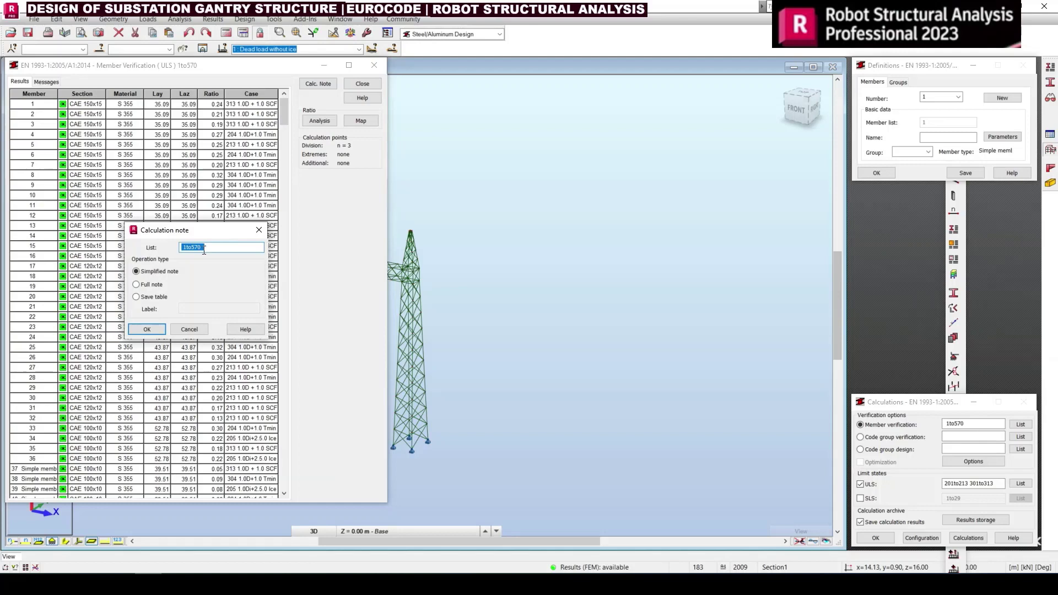
click(149, 328)
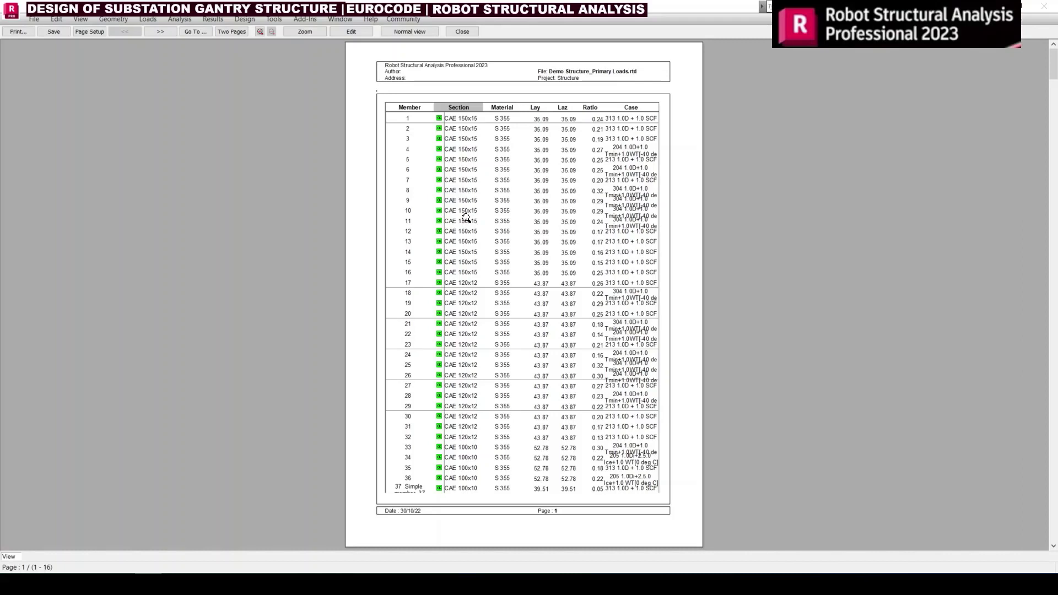
click(21, 32)
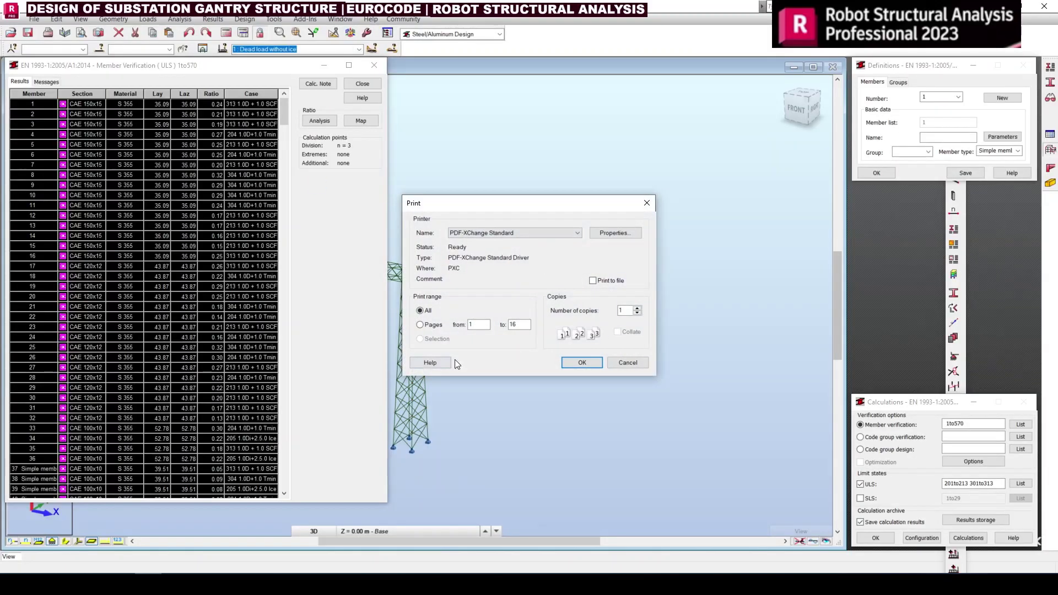
click(644, 363)
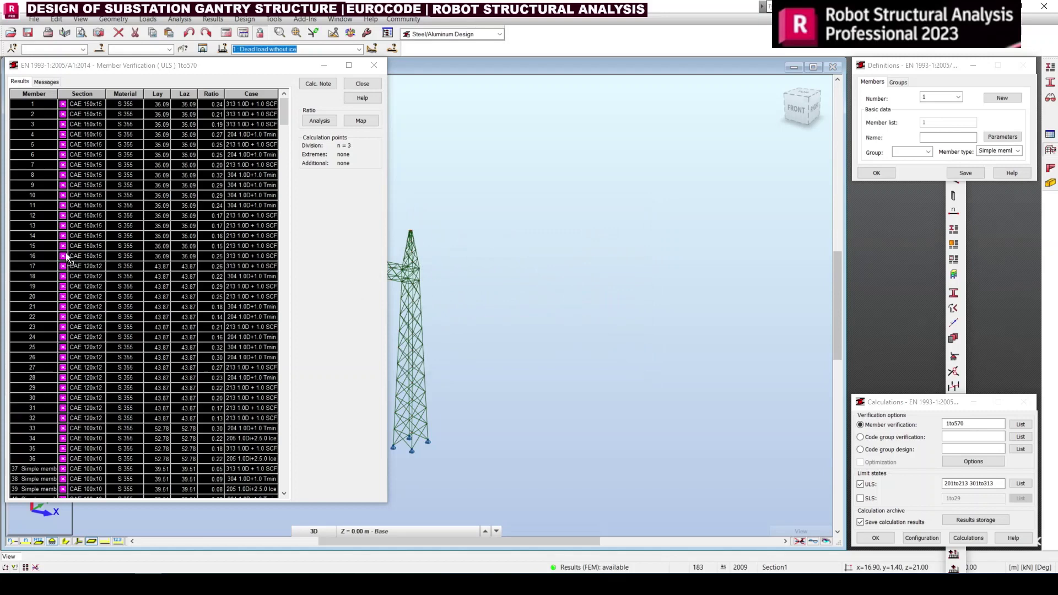
Step: Generate the full calculation note for members 1to570 and enlarge its window to the full screen height
click(317, 84)
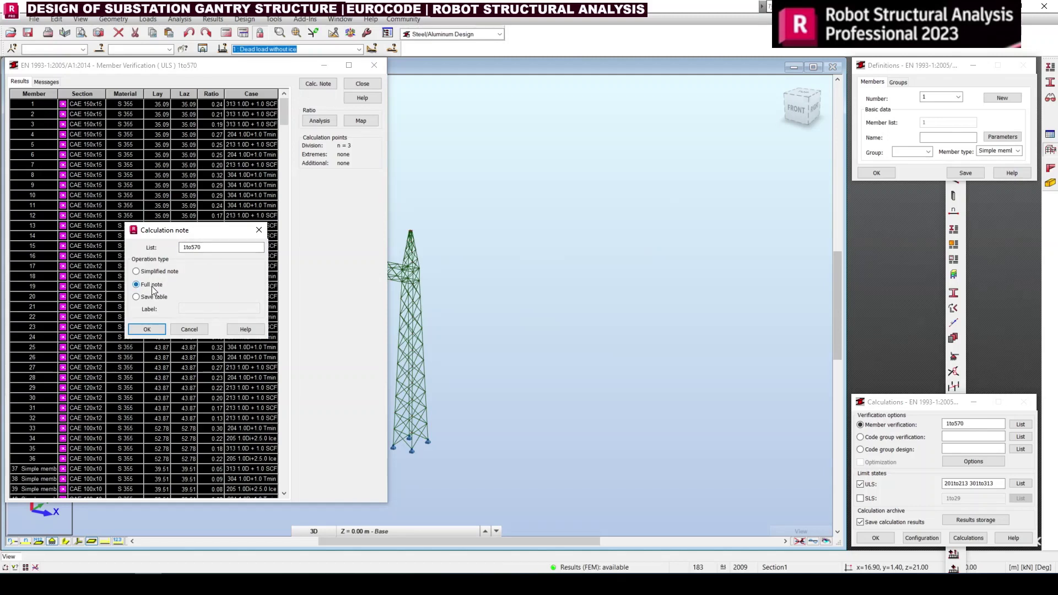
click(149, 327)
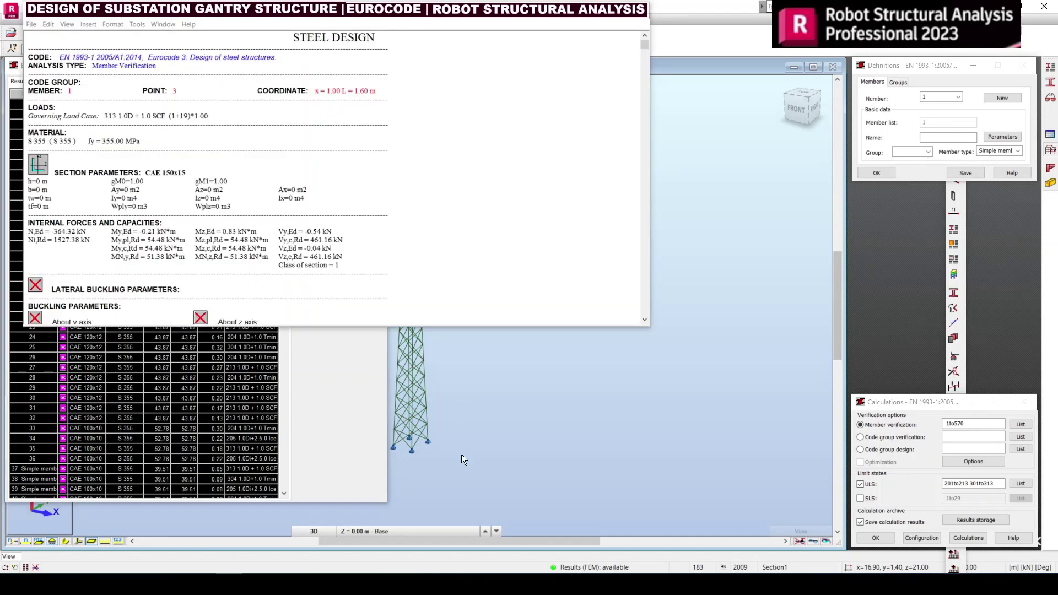
drag(297, 328, 301, 573)
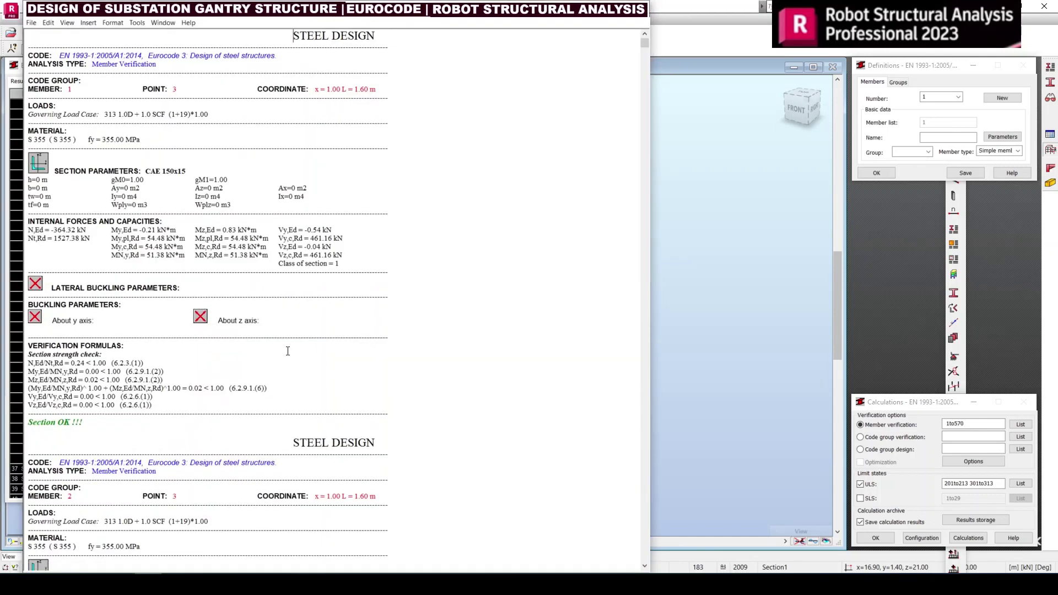
Step: Read through the full note, examining the section parameters, internal forces, buckling parameters and verification formulas of the individual members
scroll(301, 365, down, 6)
middle_click(298, 326)
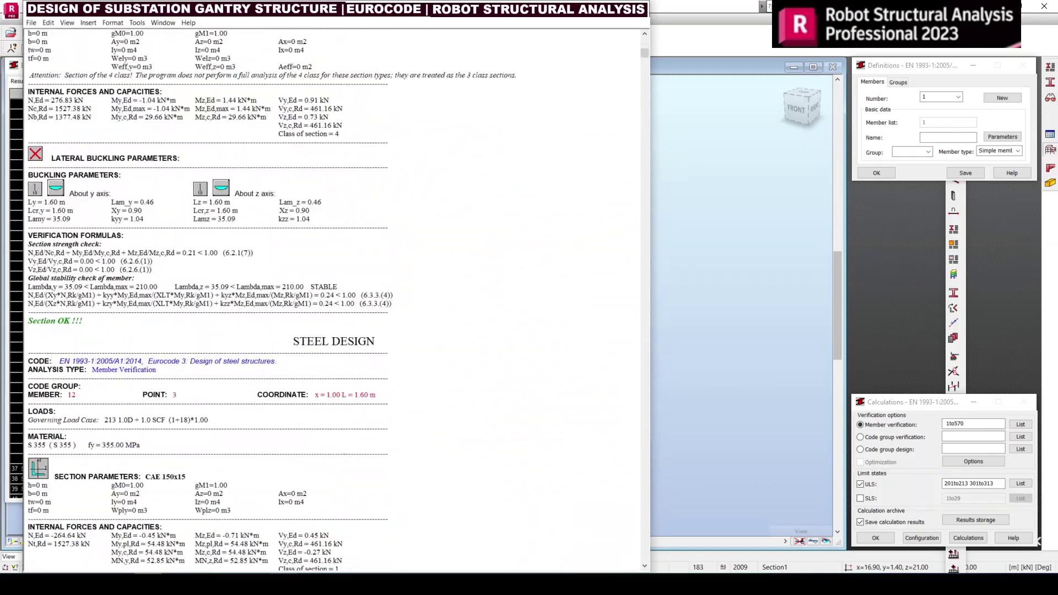
scroll(271, 298, down, 4)
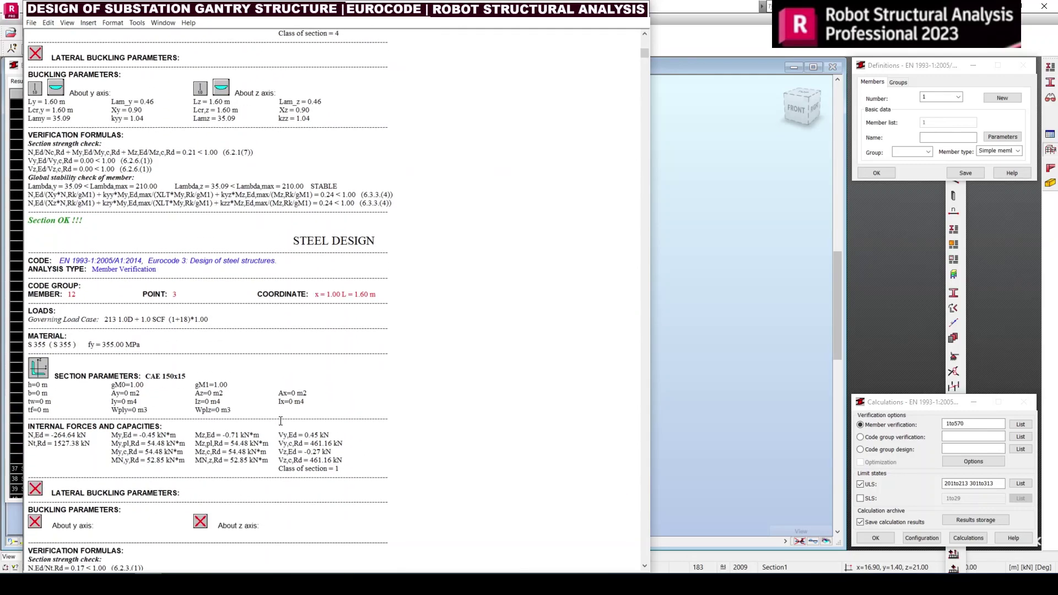
scroll(256, 273, down, 20)
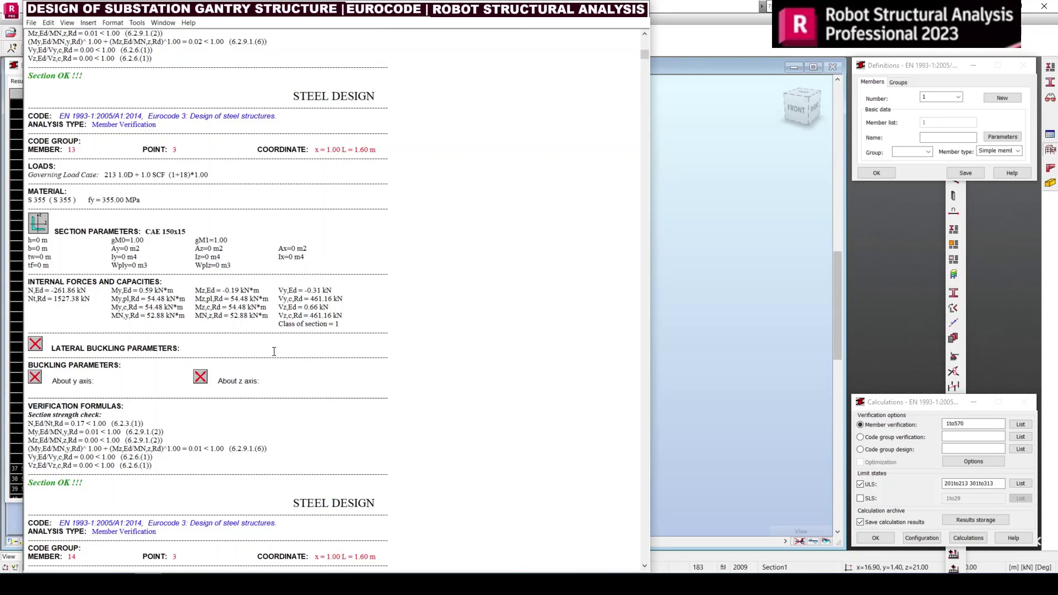
scroll(273, 351, down, 4)
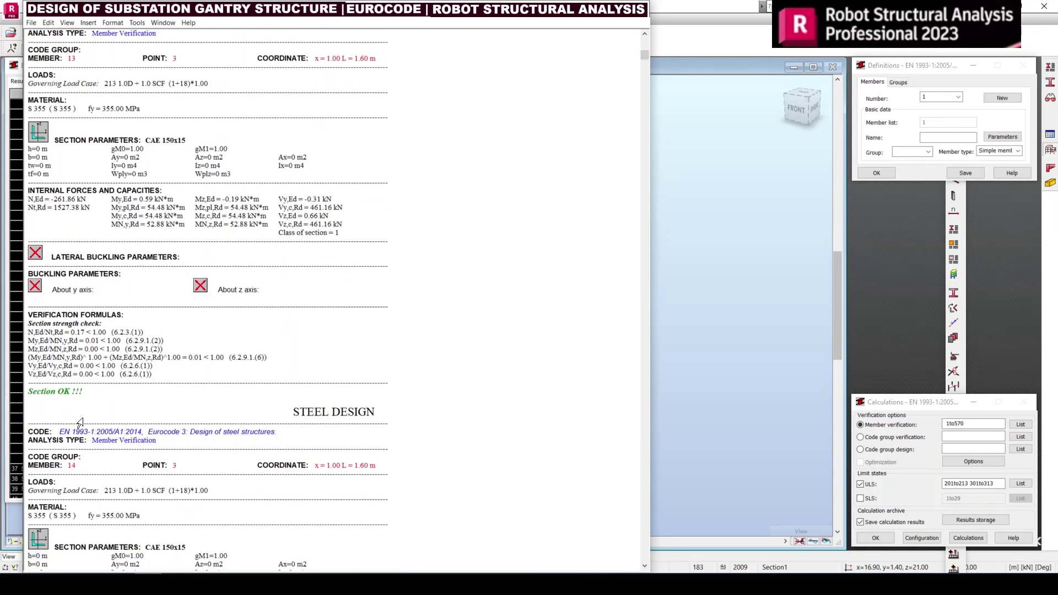
drag(72, 432, 262, 469)
scroll(262, 468, down, 20)
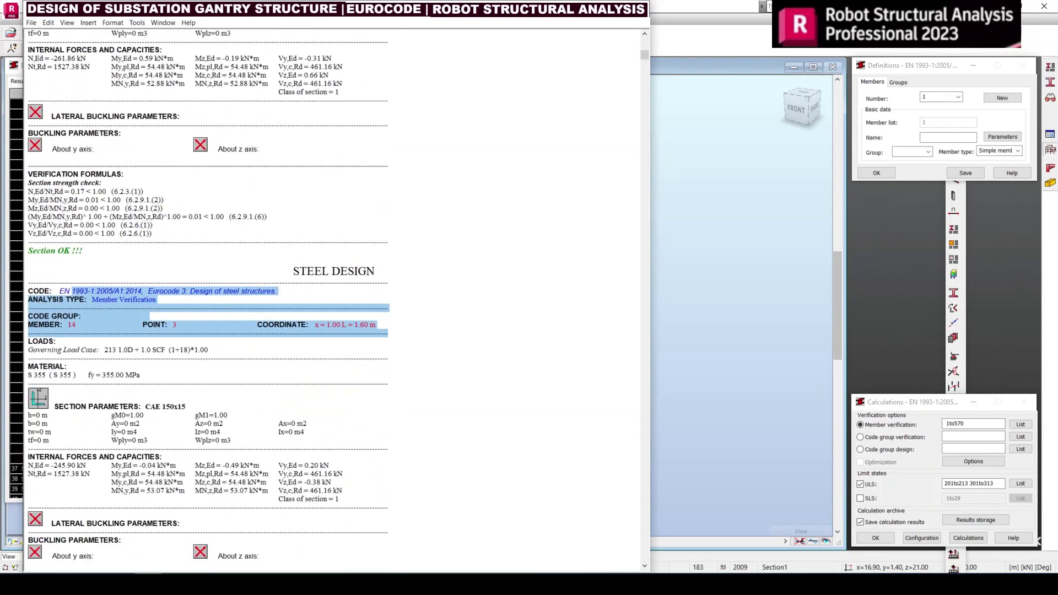
scroll(224, 365, down, 1)
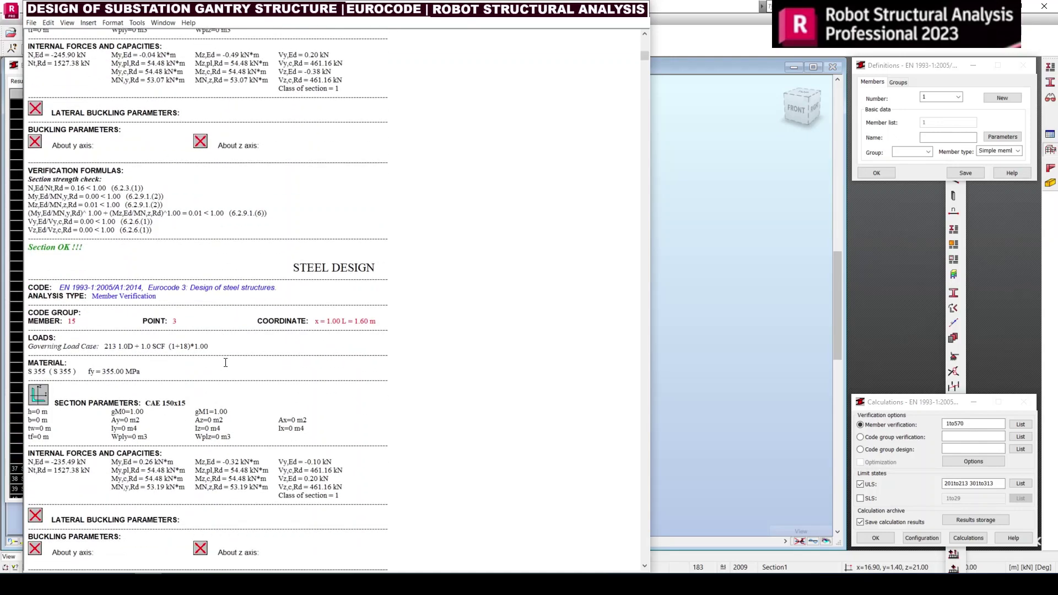
scroll(229, 360, down, 5)
middle_click(246, 444)
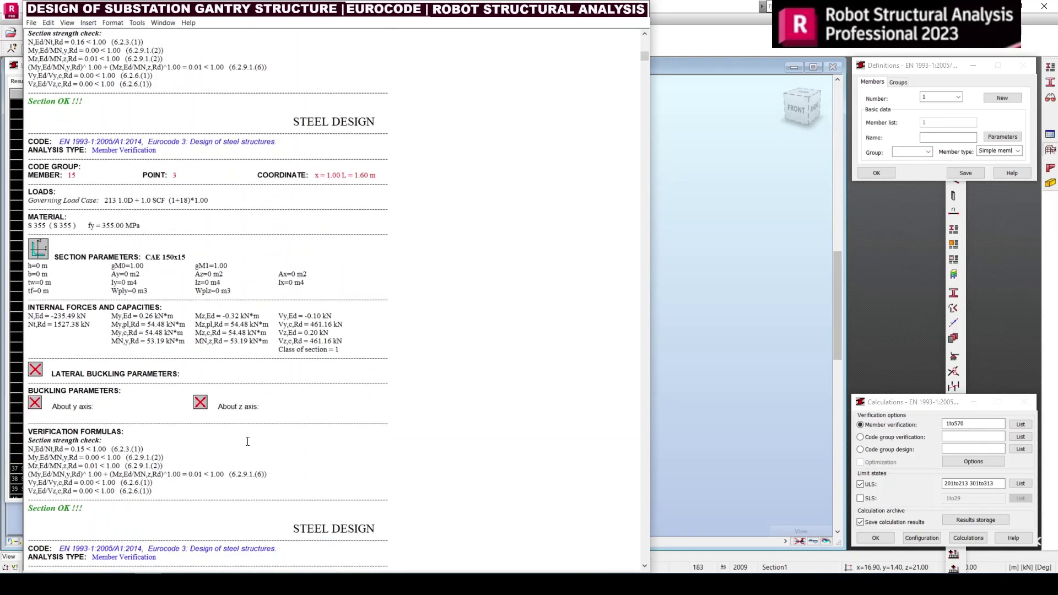
click(296, 456)
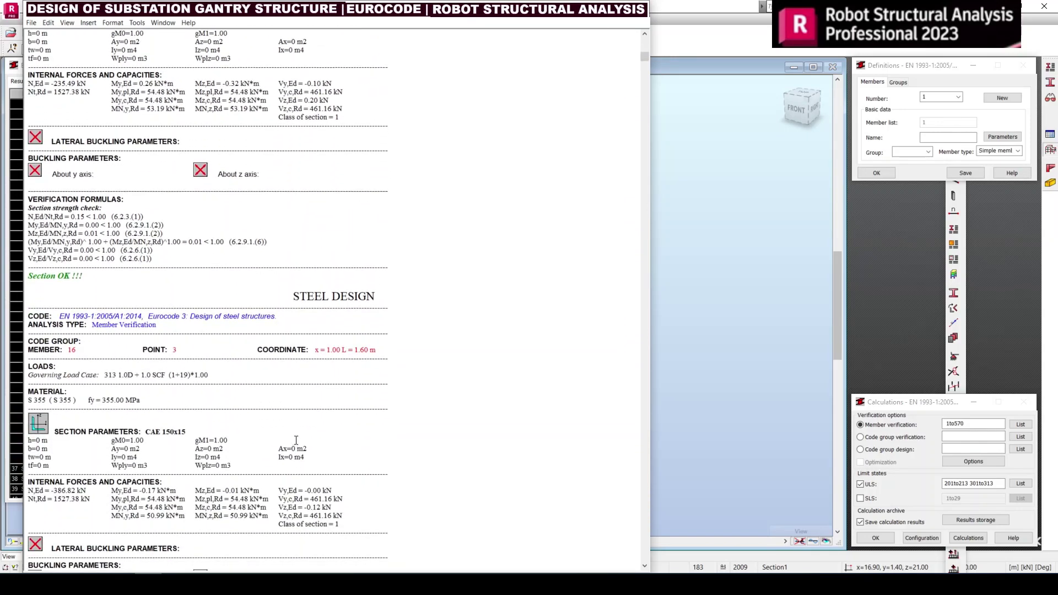
middle_click(311, 334)
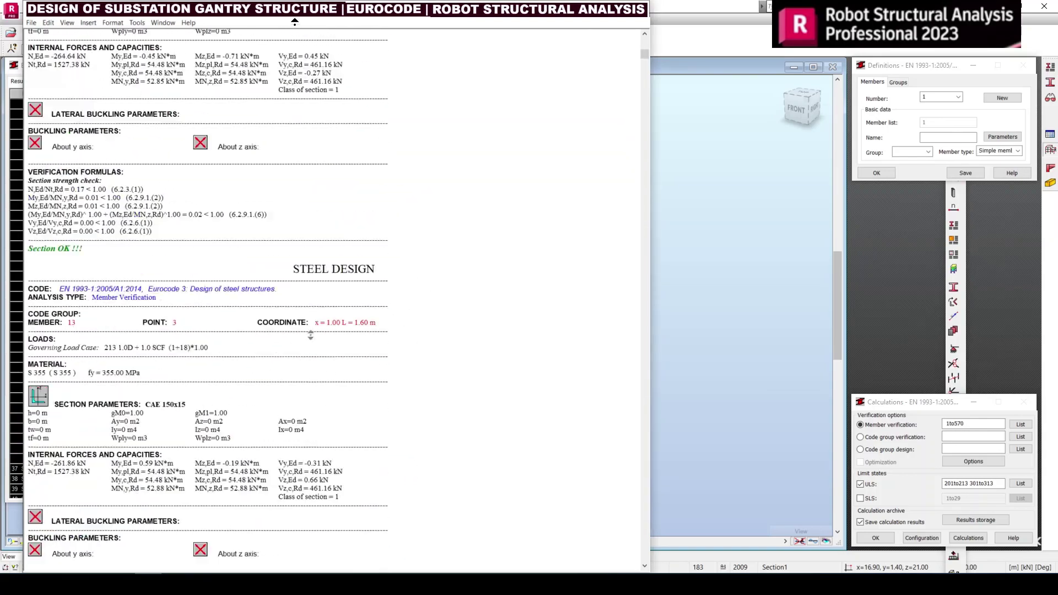
Step: Look over the save options for the full note, then close the note and the member verification results
click(48, 22)
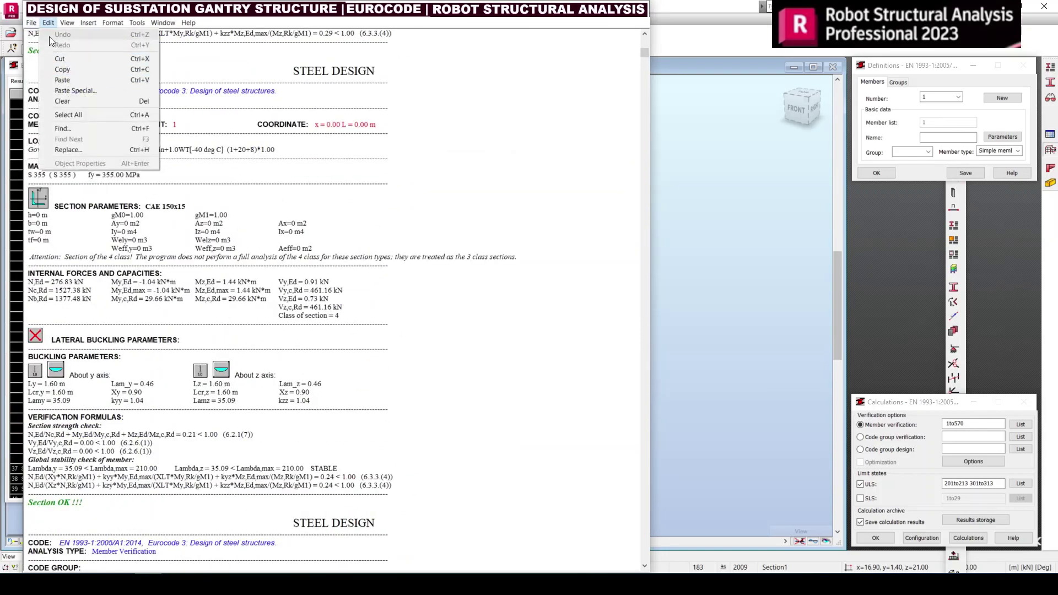
mouse_move(31, 24)
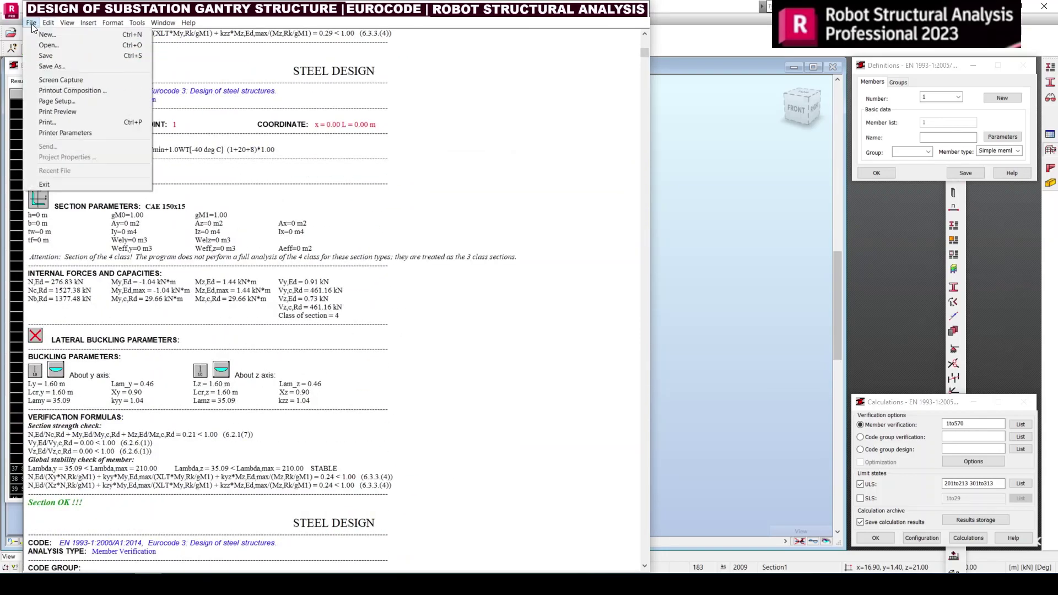
click(69, 70)
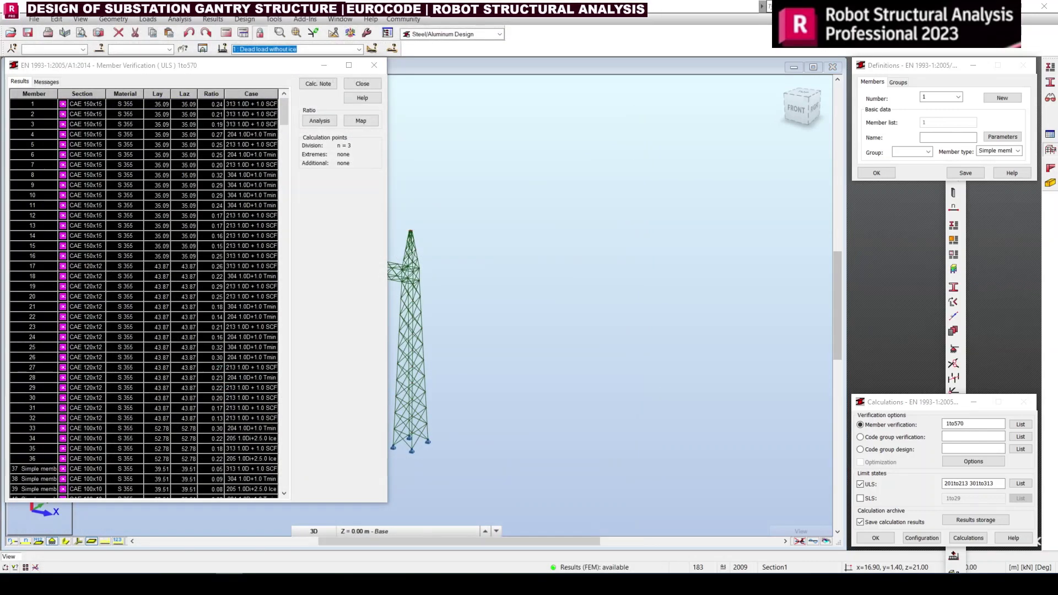
key(Escape)
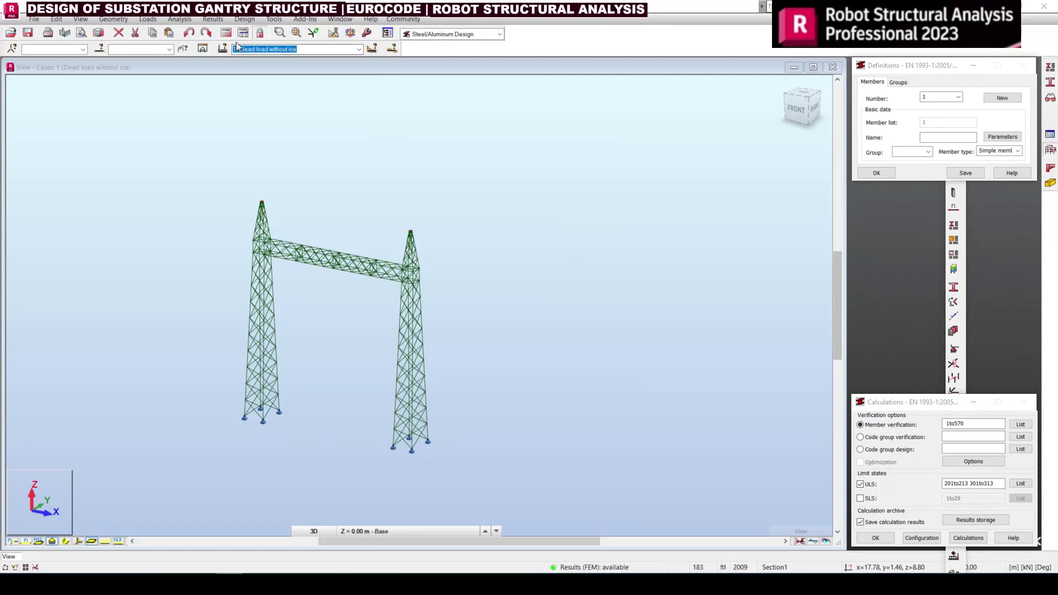
Step: Show the reactions table in an enlarged window and examine the support reactions per node and case
click(212, 19)
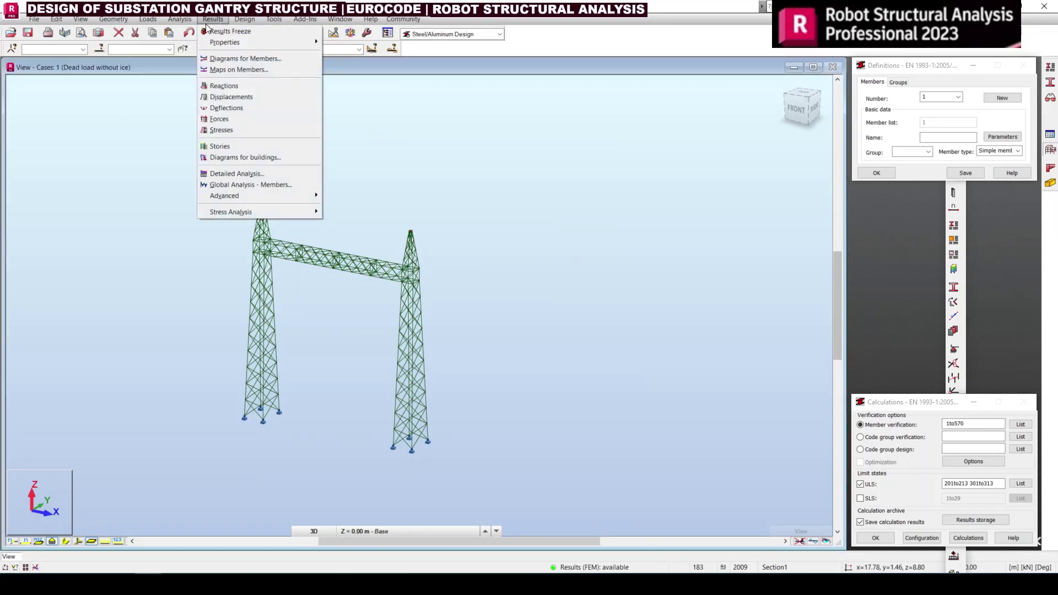
click(227, 86)
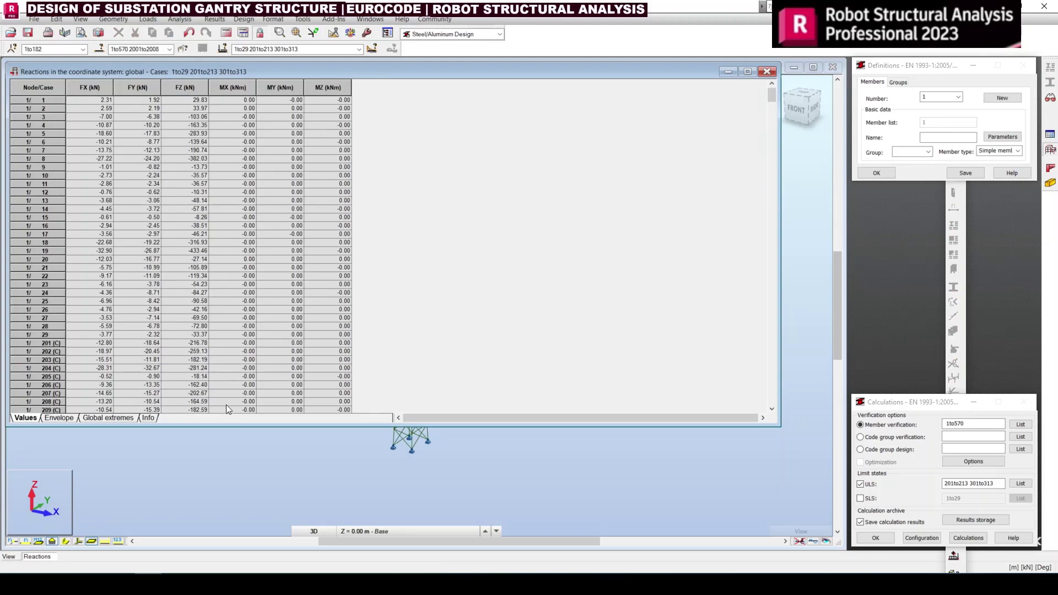
drag(221, 423, 221, 547)
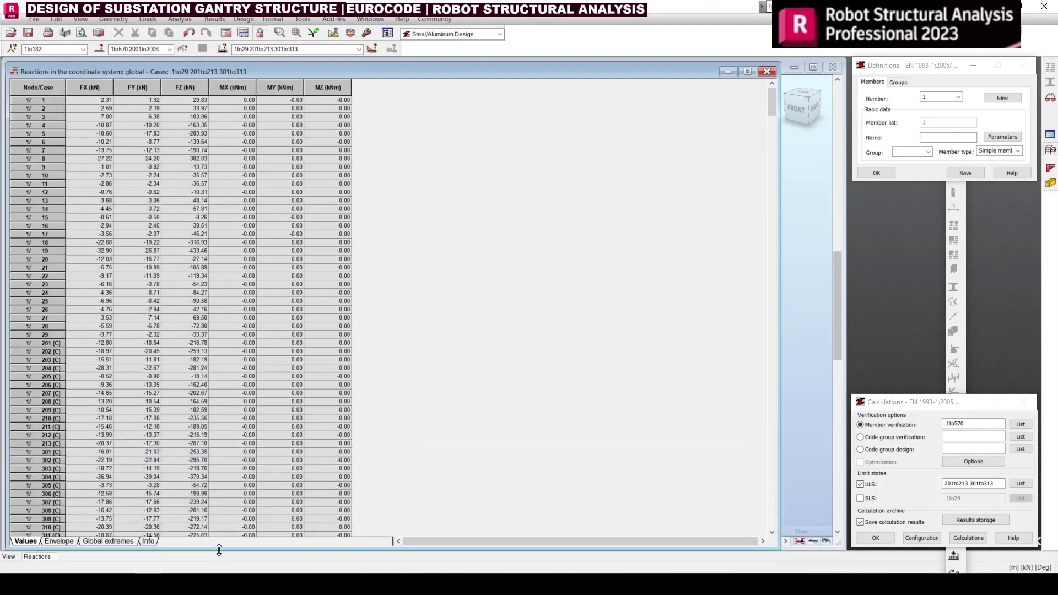
scroll(85, 194, down, 5)
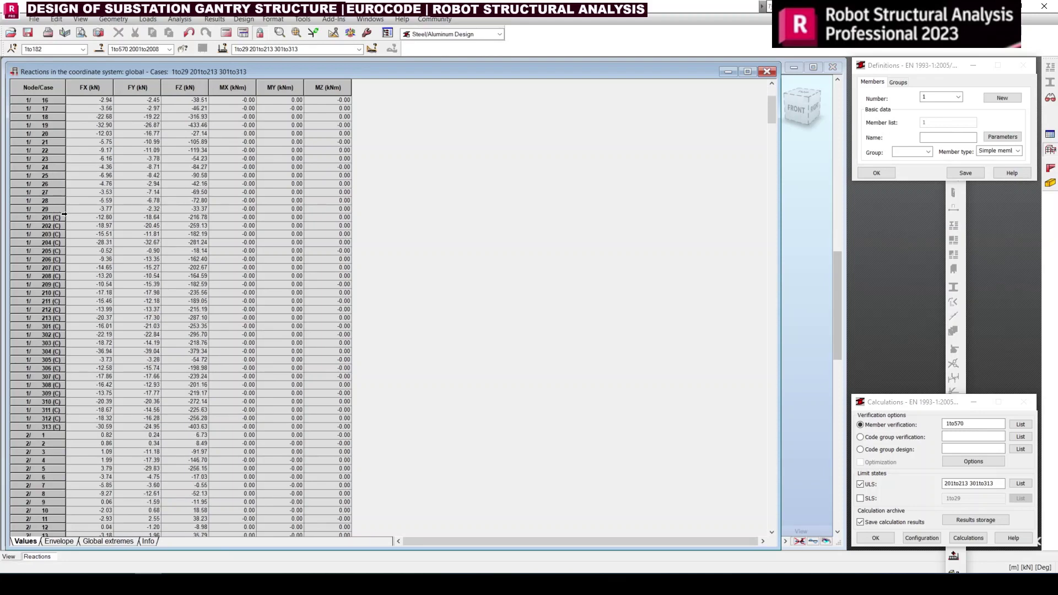
Step: Reduce the table's member selection to 2001to2008 and its cases to combinations 201to213 and 301to313, then read the reactions from node 1
click(129, 50)
drag(130, 50, 110, 50)
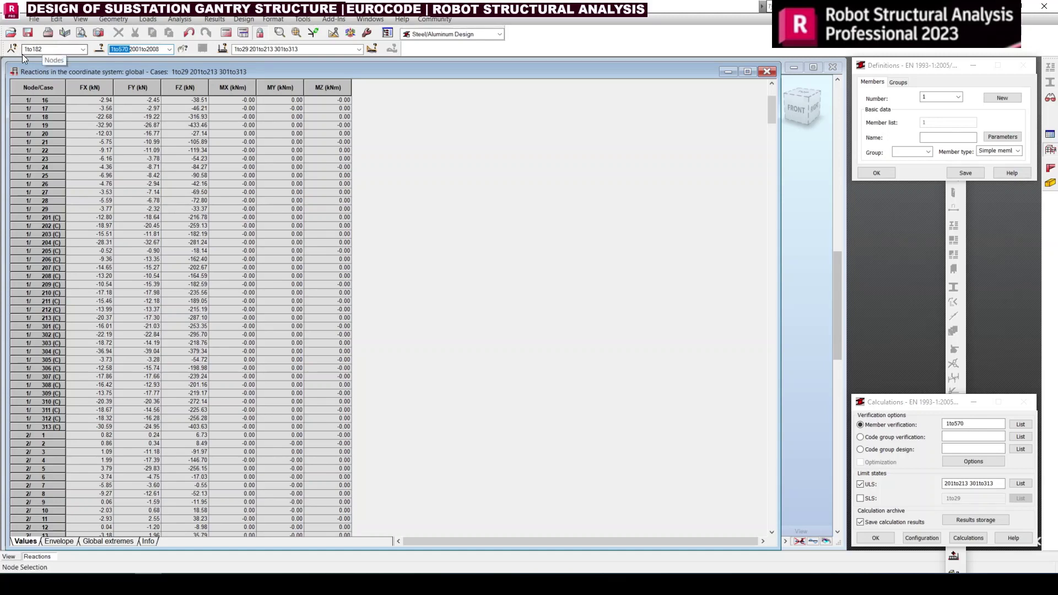
key(Delete)
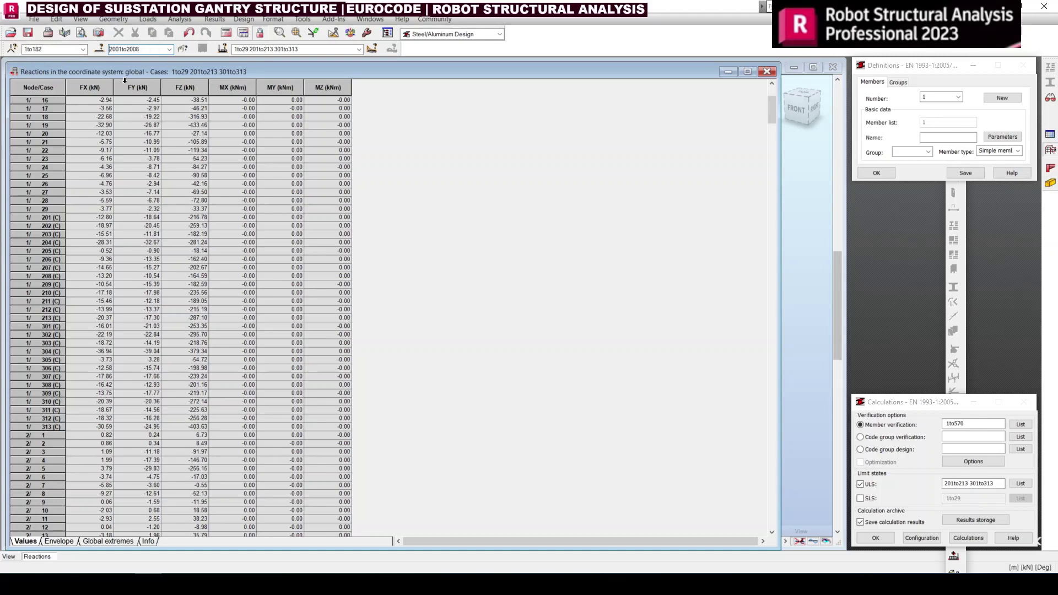
click(204, 144)
double_click(246, 49)
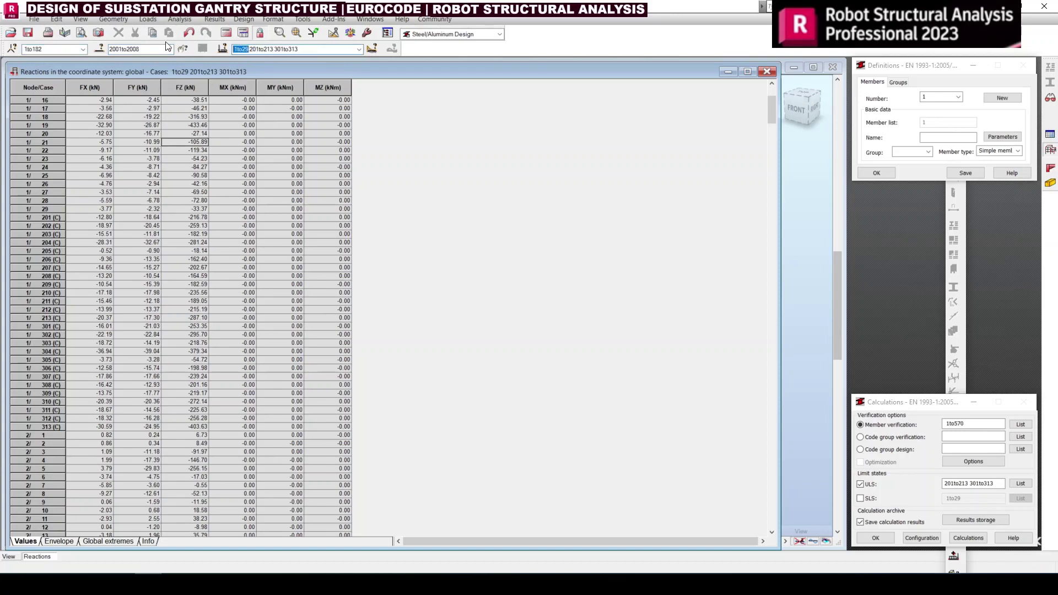
key(Delete)
key(Return)
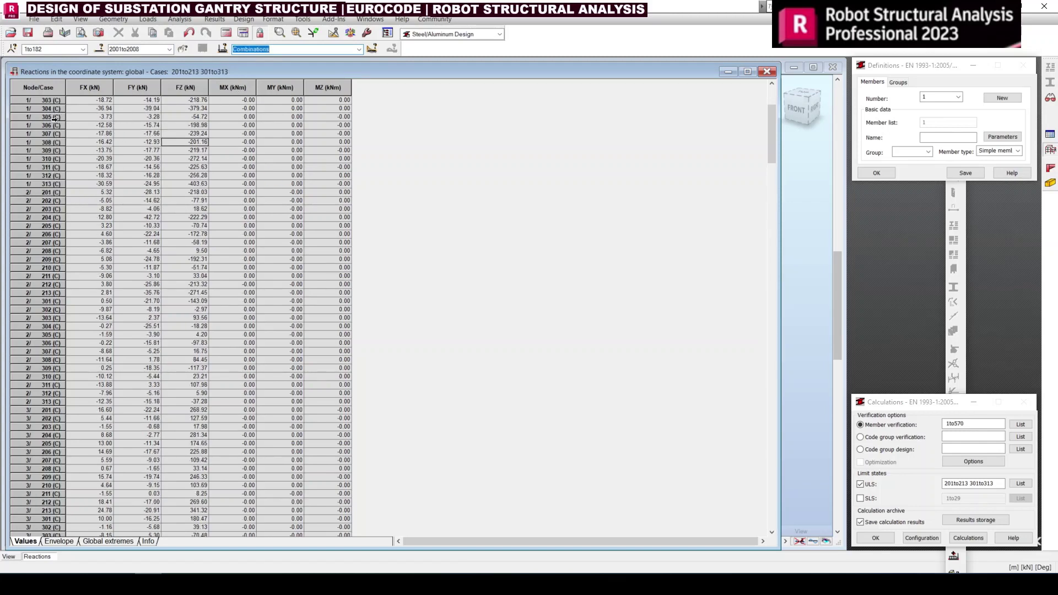
scroll(58, 129, up, 5)
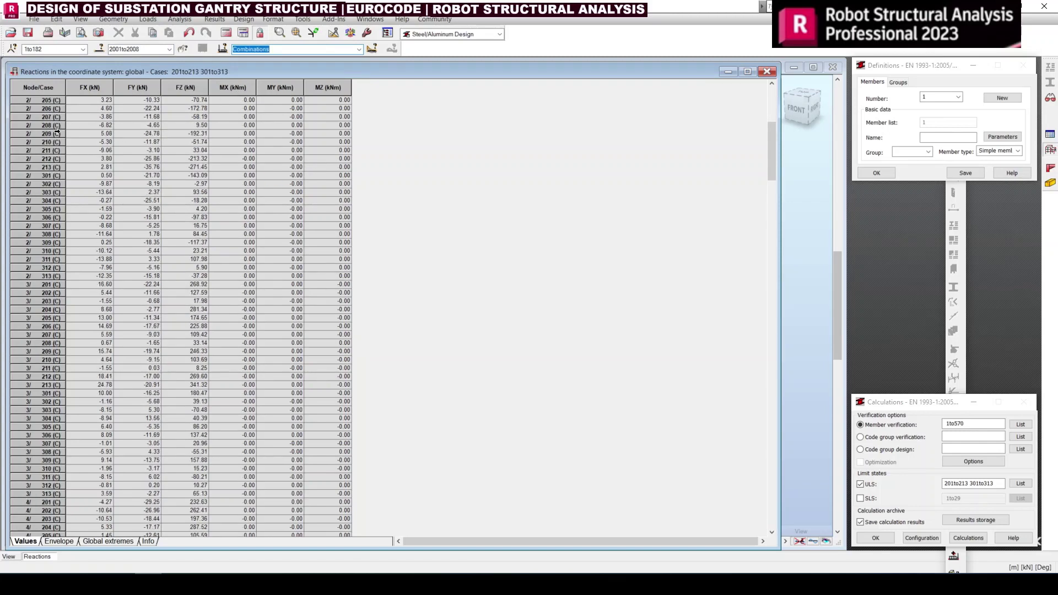
click(51, 89)
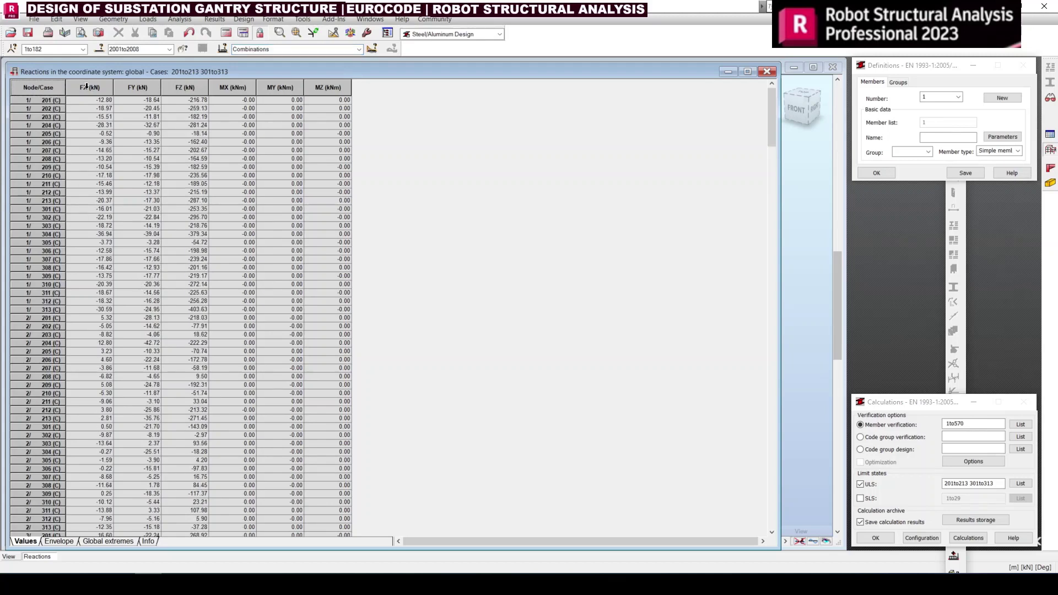
click(169, 50)
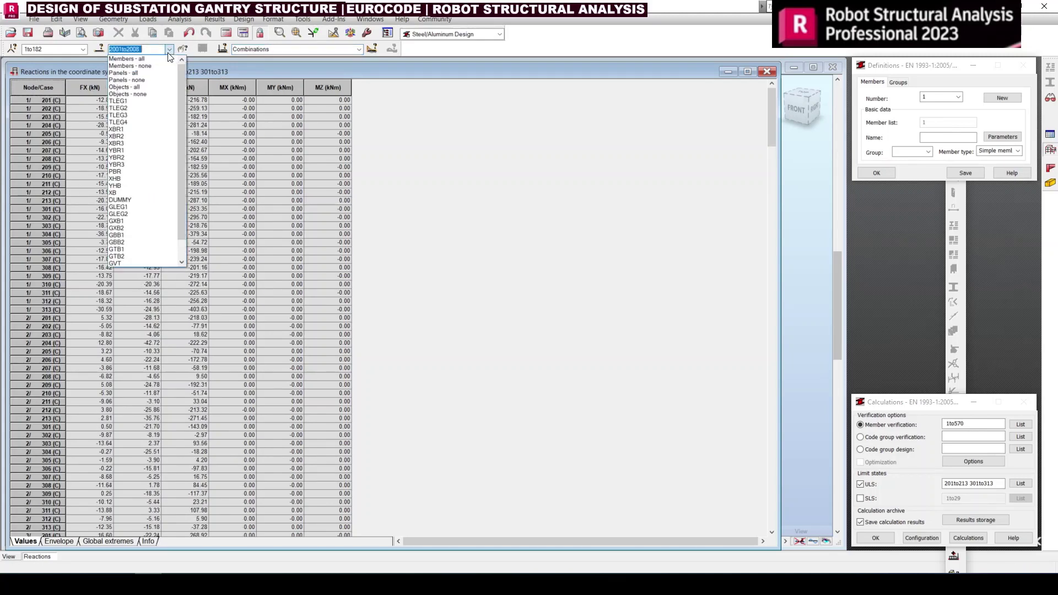
click(167, 52)
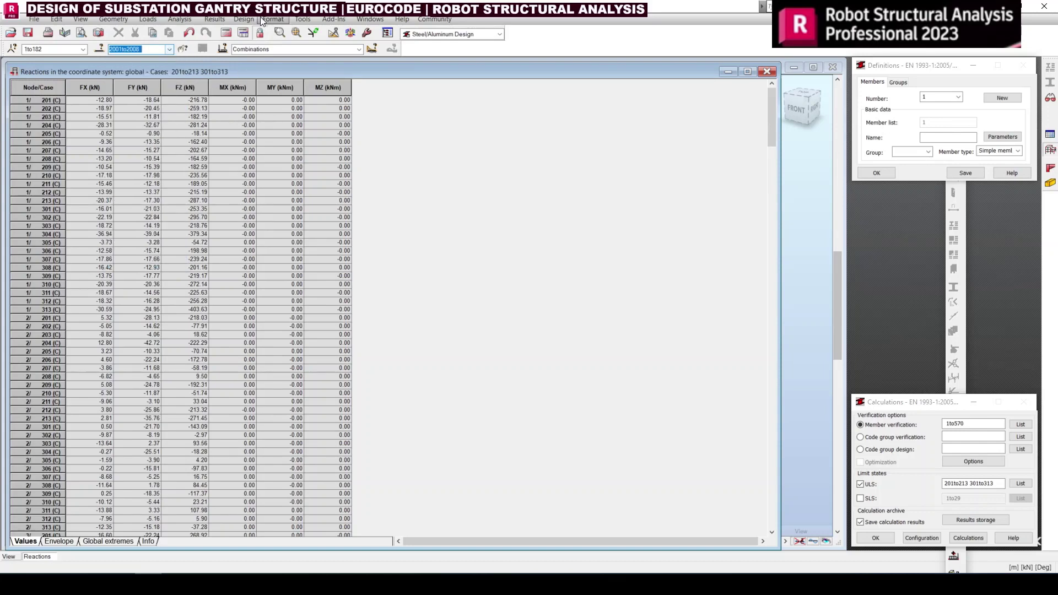
Step: Open the member diagrams settings, close the reactions table and display the Fx force diagram on the gantry for the dead load without ice
click(215, 19)
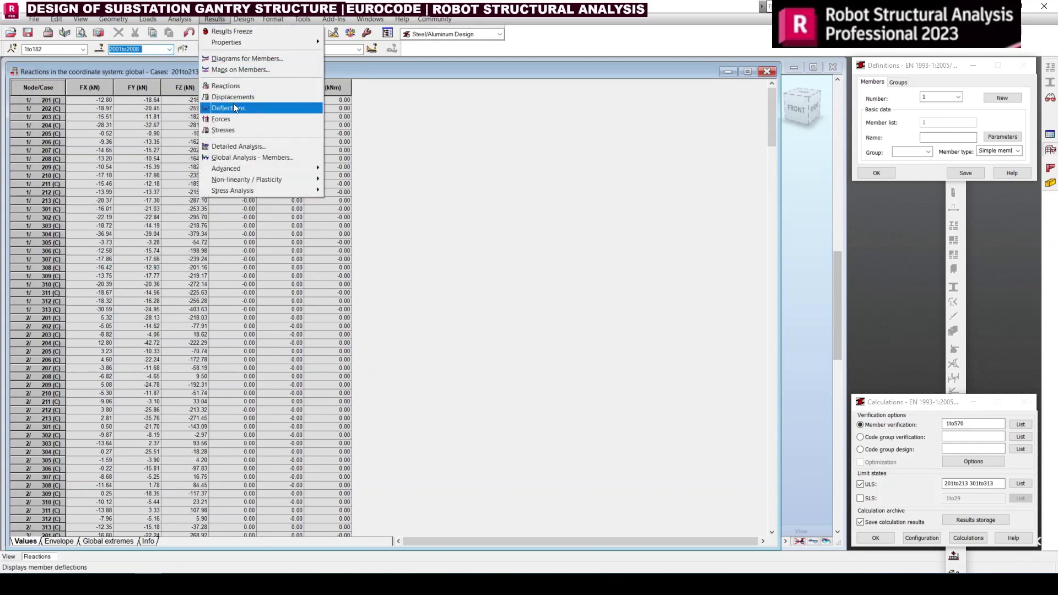
click(240, 60)
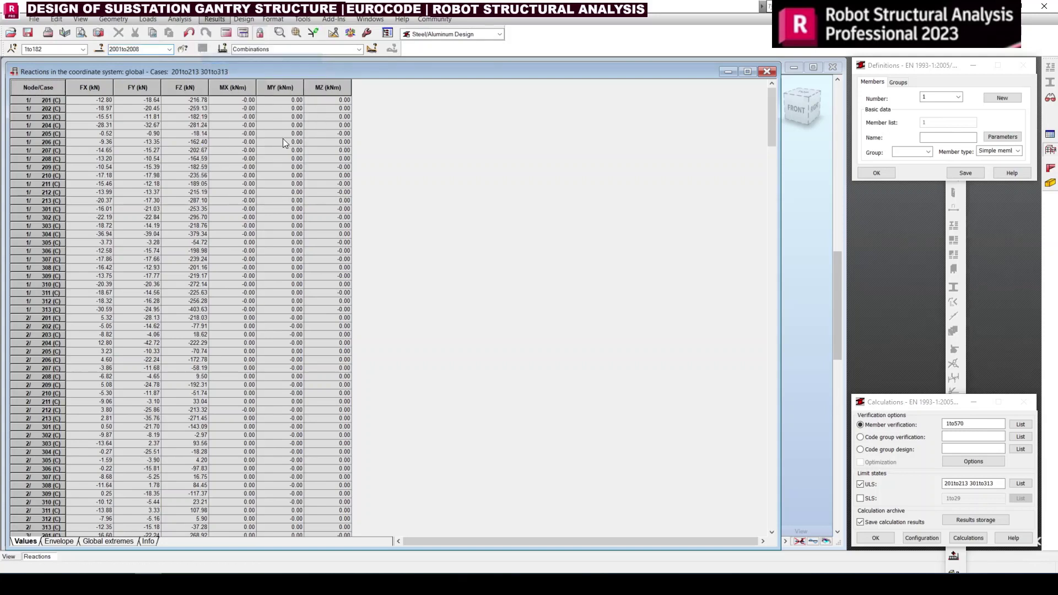
click(766, 72)
drag(948, 65, 588, 164)
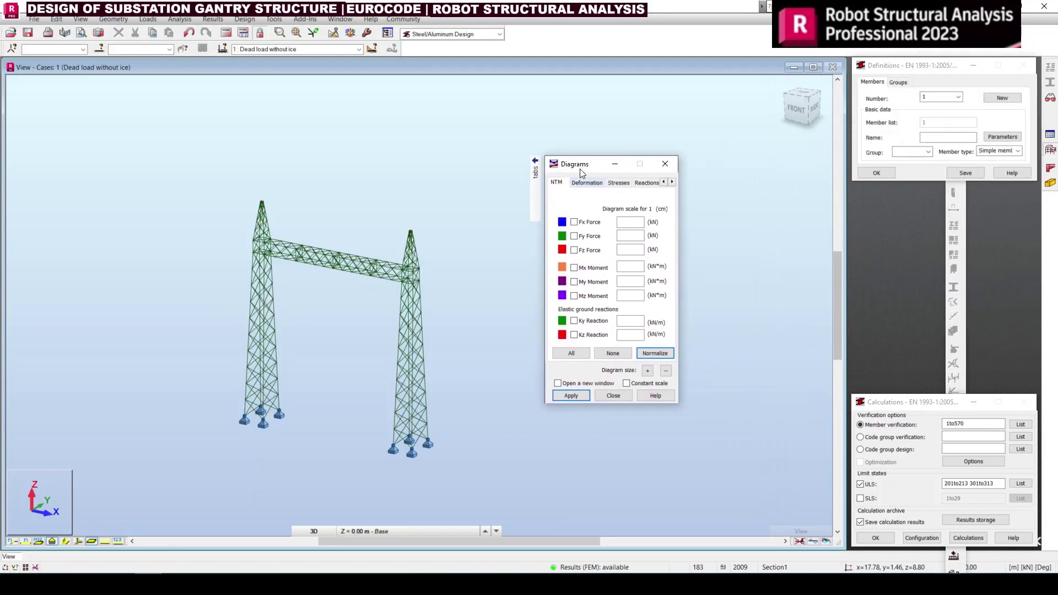
click(574, 222)
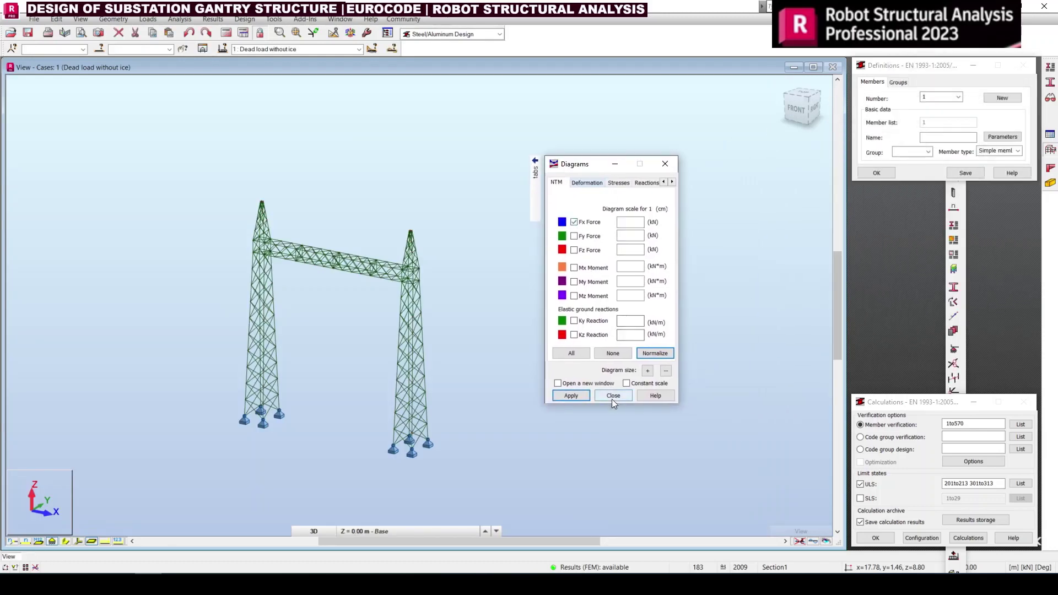
click(577, 396)
scroll(539, 286, up, 3)
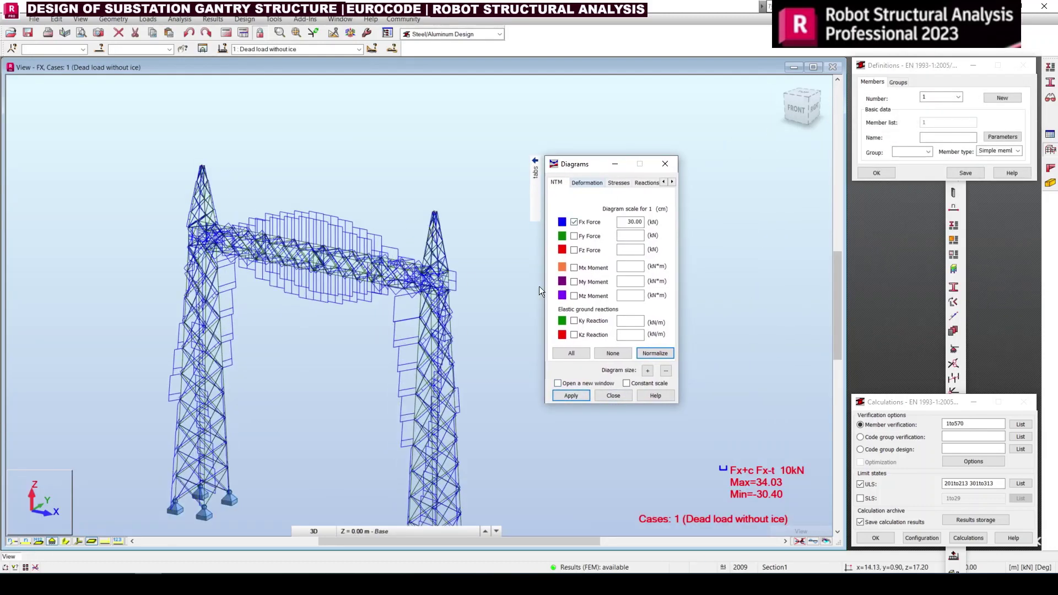
Step: Add the Fy and Fz force diagrams to the displayed Fx diagram
click(574, 236)
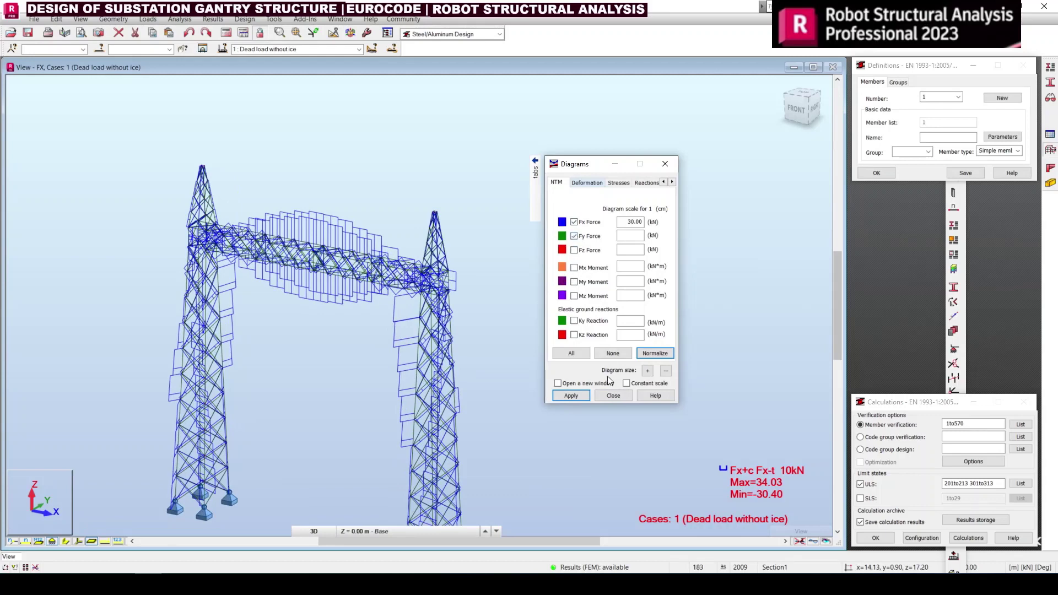
click(570, 396)
click(574, 250)
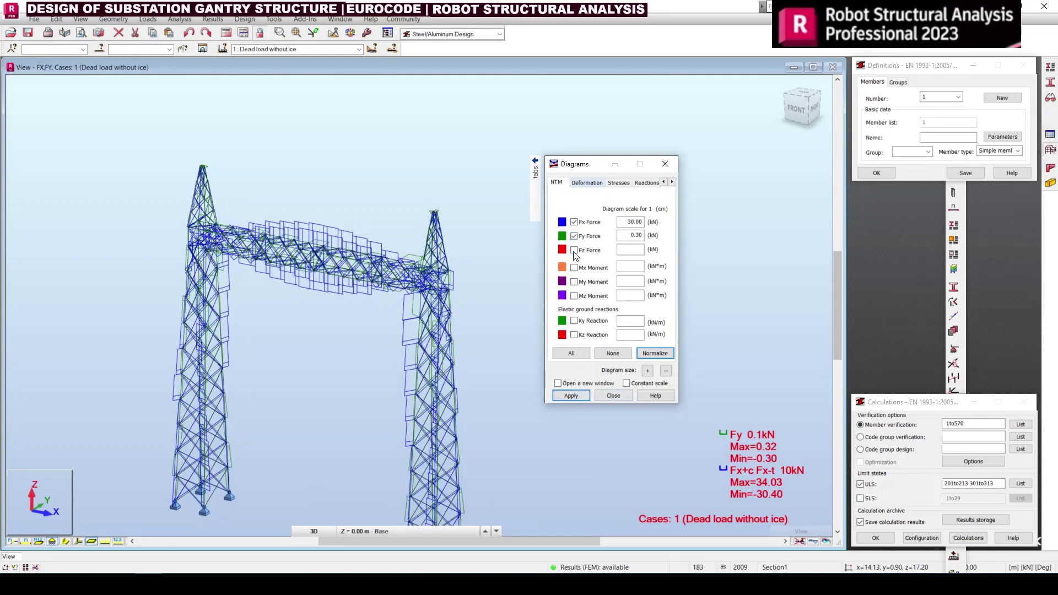
click(571, 395)
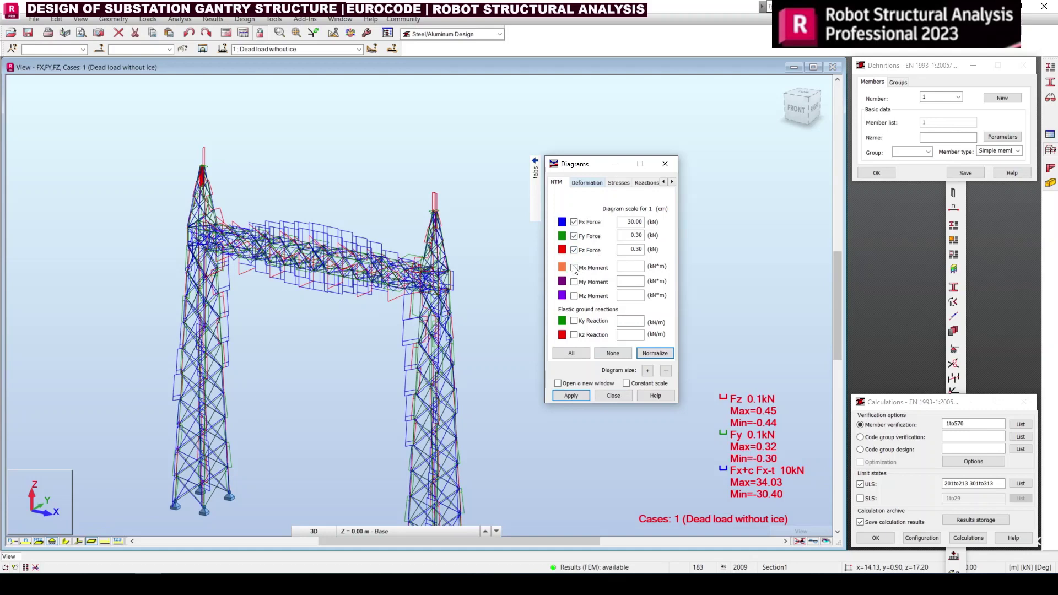
Step: Turn off the Fx, Fy and Fz force diagrams and display only the Mx moment diagram
click(573, 236)
click(572, 396)
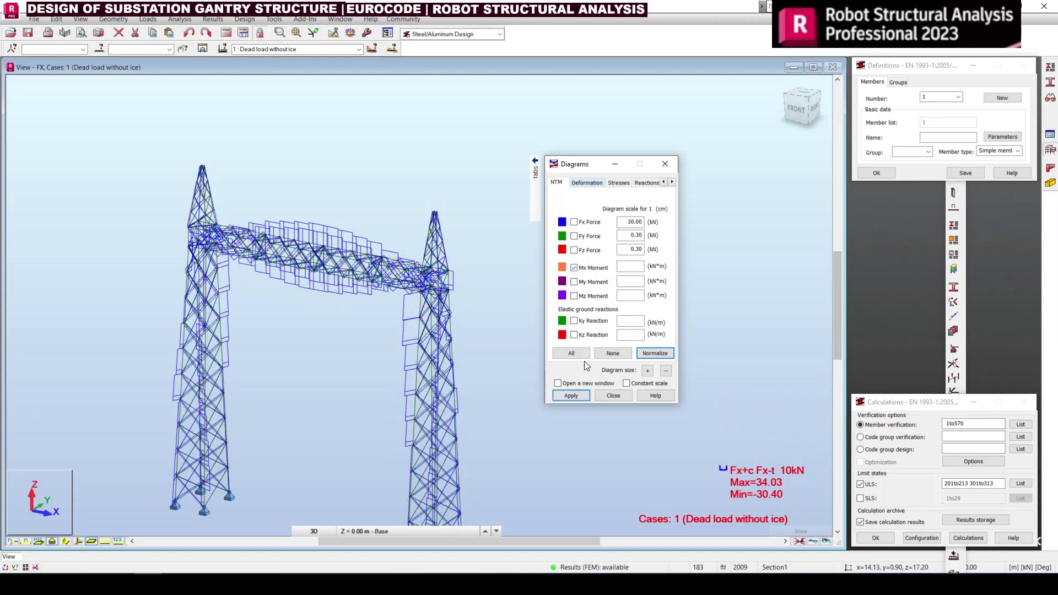
click(571, 395)
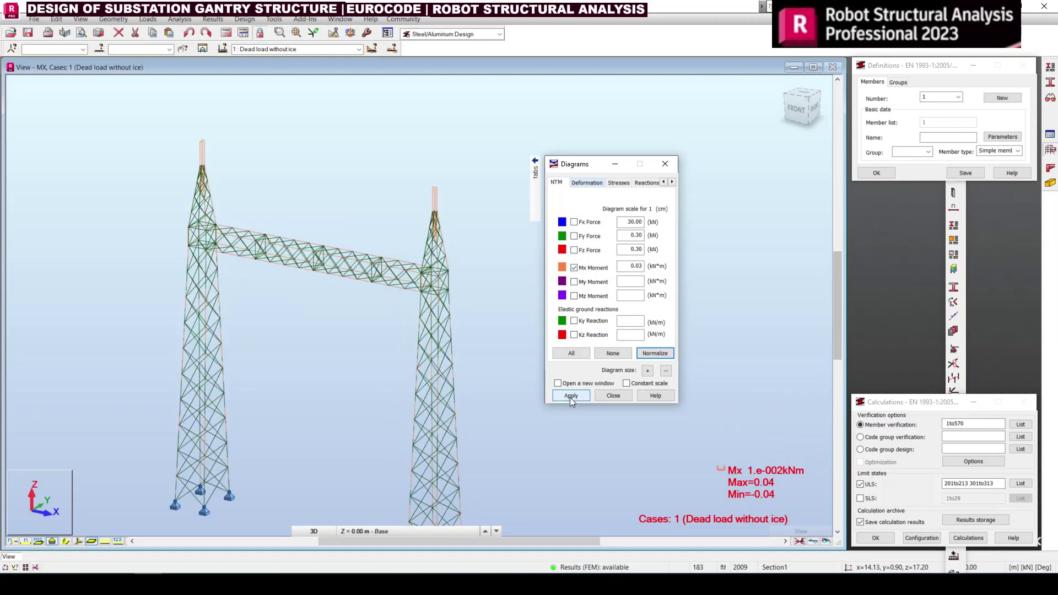
click(570, 398)
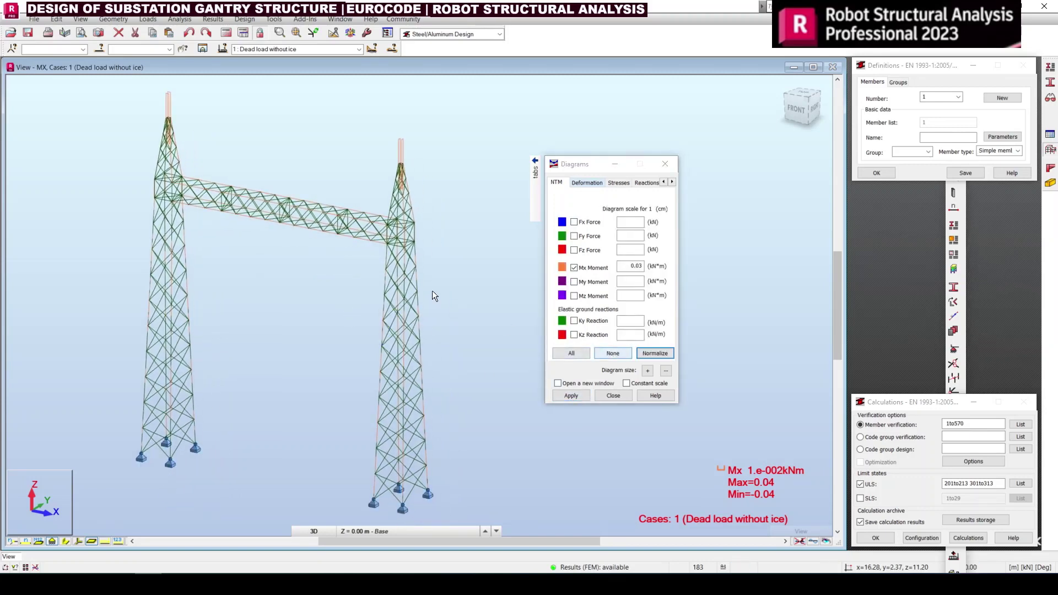
mouse_move(535, 193)
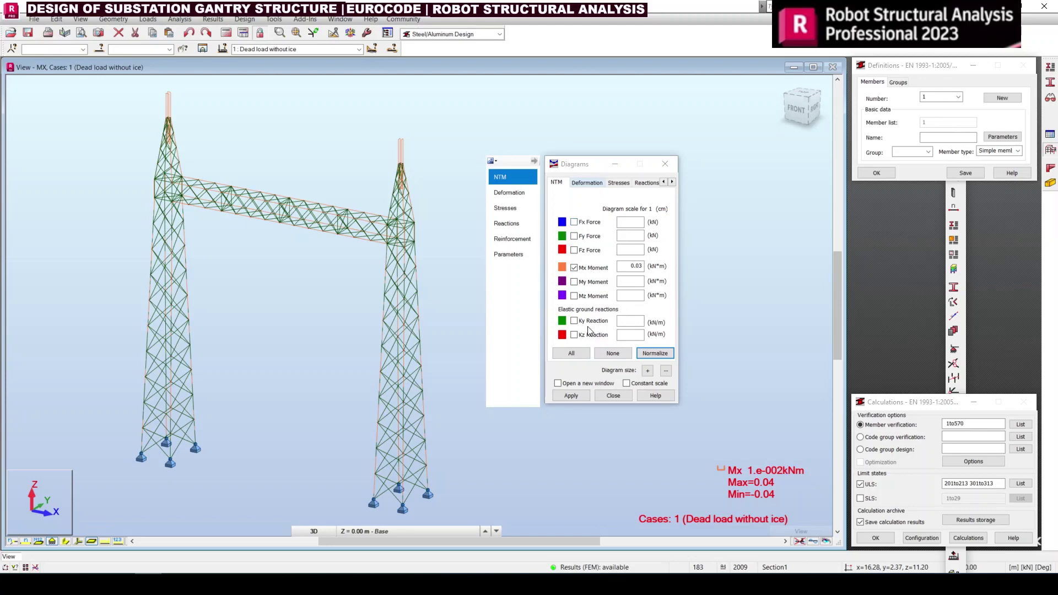
Step: Replace the Mx moment diagram with the Fx force diagram
click(574, 268)
click(574, 222)
click(576, 397)
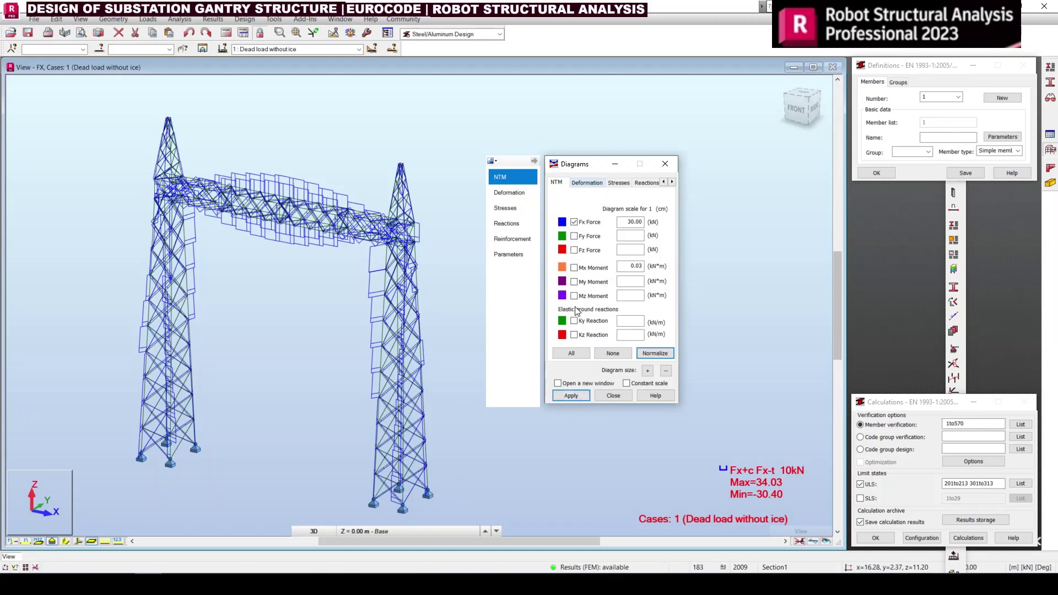
Step: Display the Fx force and Ky elastic ground reaction diagrams in a new window, then close that window
click(573, 321)
click(574, 384)
click(567, 394)
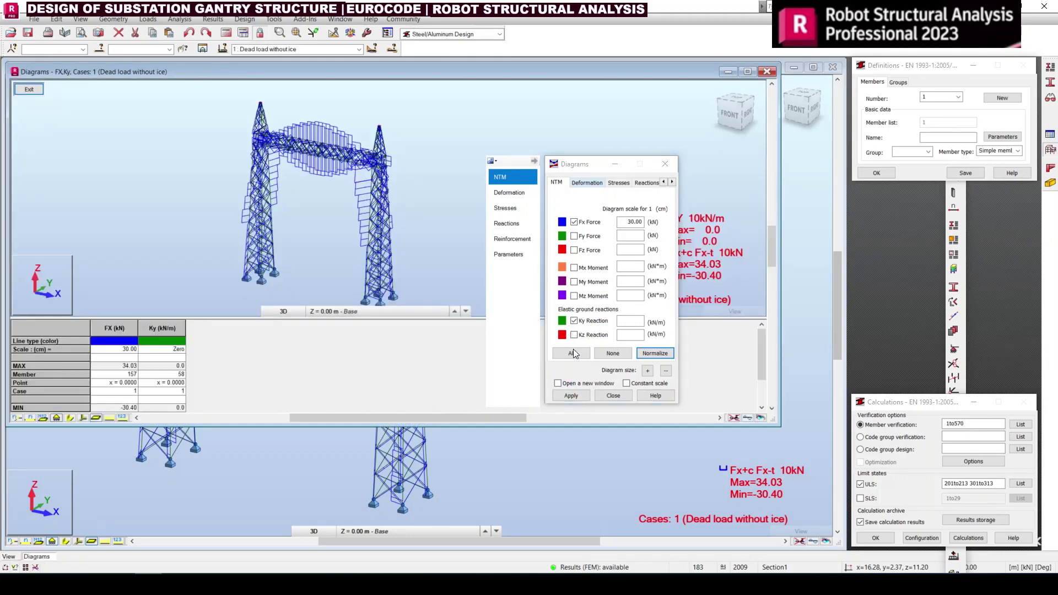
click(766, 72)
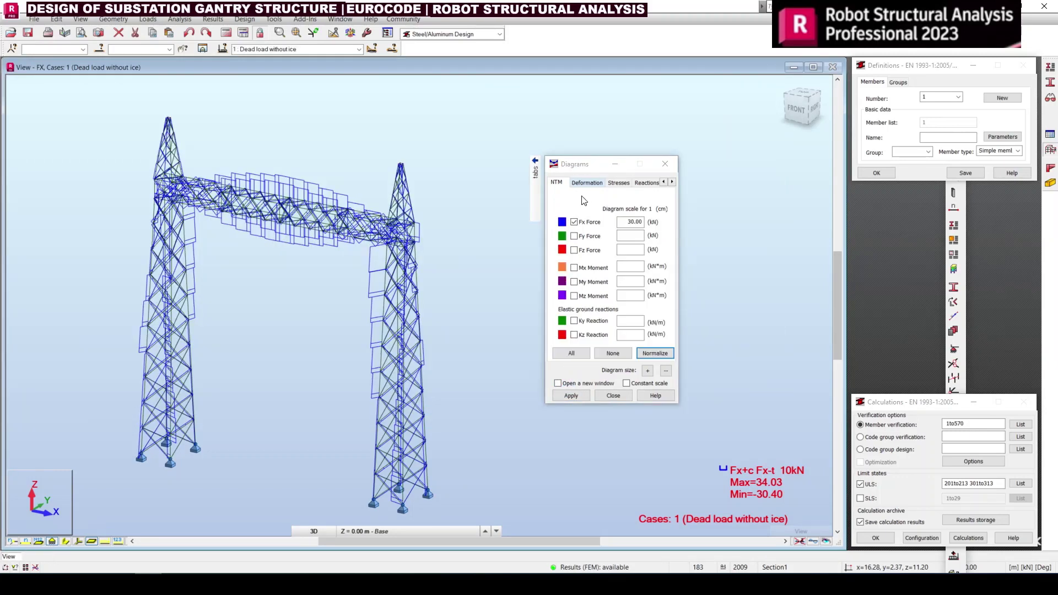
Step: Display the nodal displacements U diagram and turn off the Fx force diagram
click(588, 182)
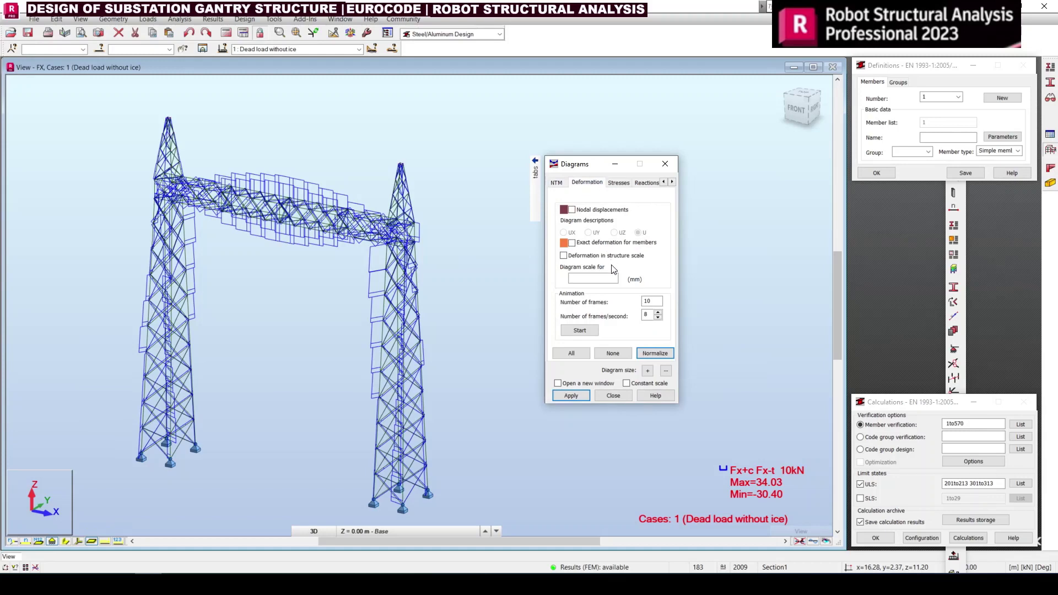
click(592, 211)
click(571, 395)
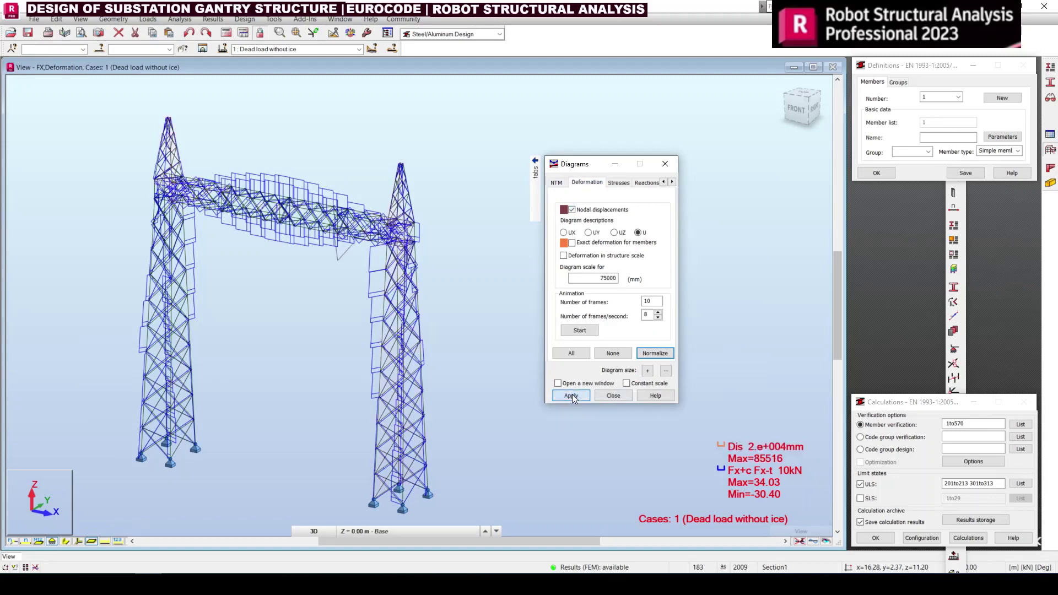
click(557, 183)
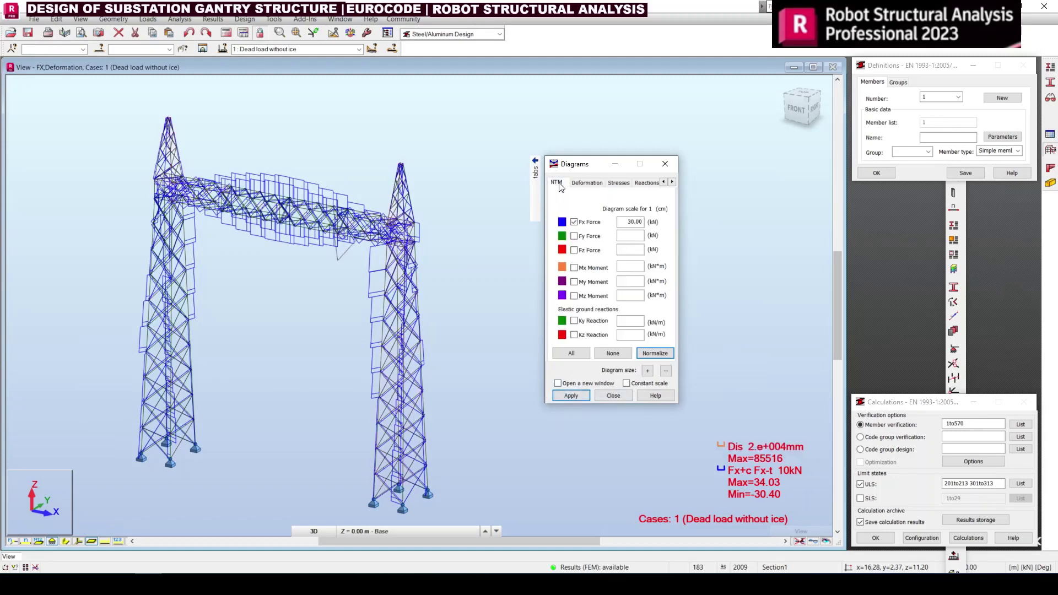
click(574, 222)
click(583, 395)
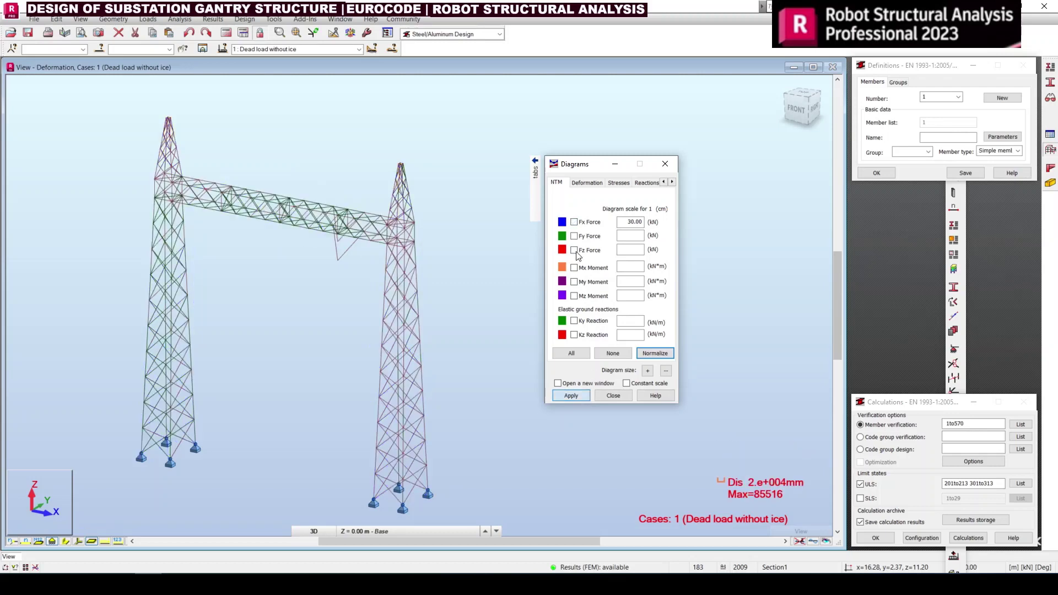
Step: Examine the displacement shape along the gantry beam, then replace the nodal displacements with the exact deformation for members
click(589, 184)
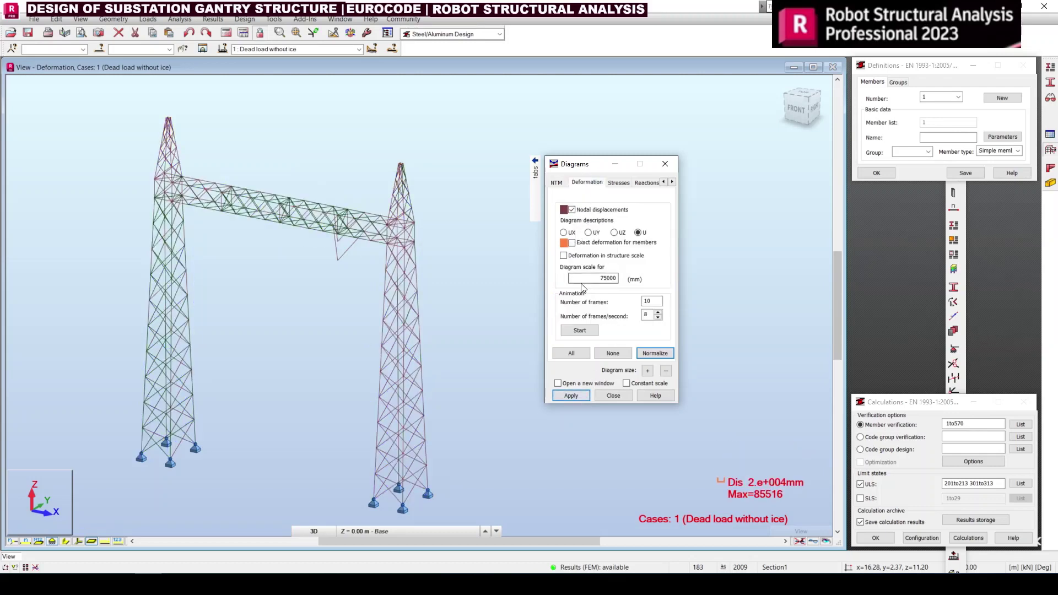
scroll(273, 220, up, 3)
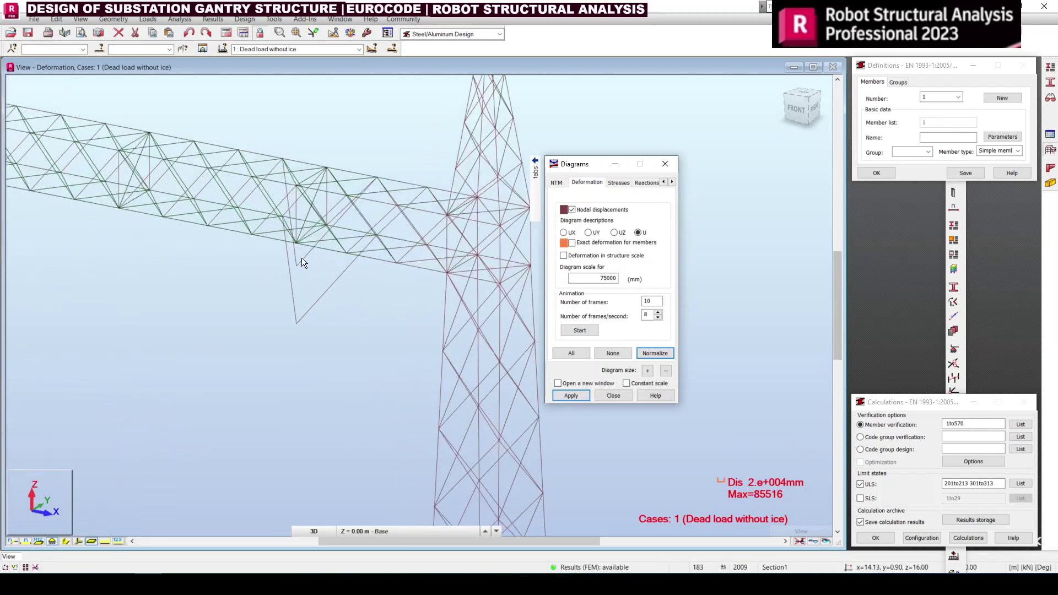
scroll(325, 246, down, 1)
scroll(325, 246, down, 2)
scroll(485, 243, up, 2)
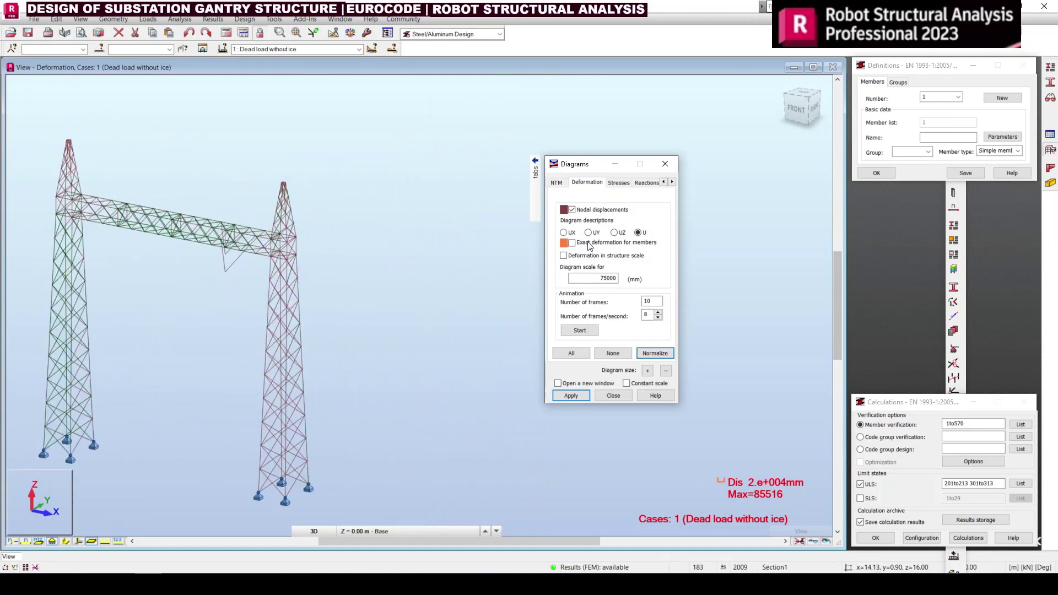
click(571, 210)
click(571, 394)
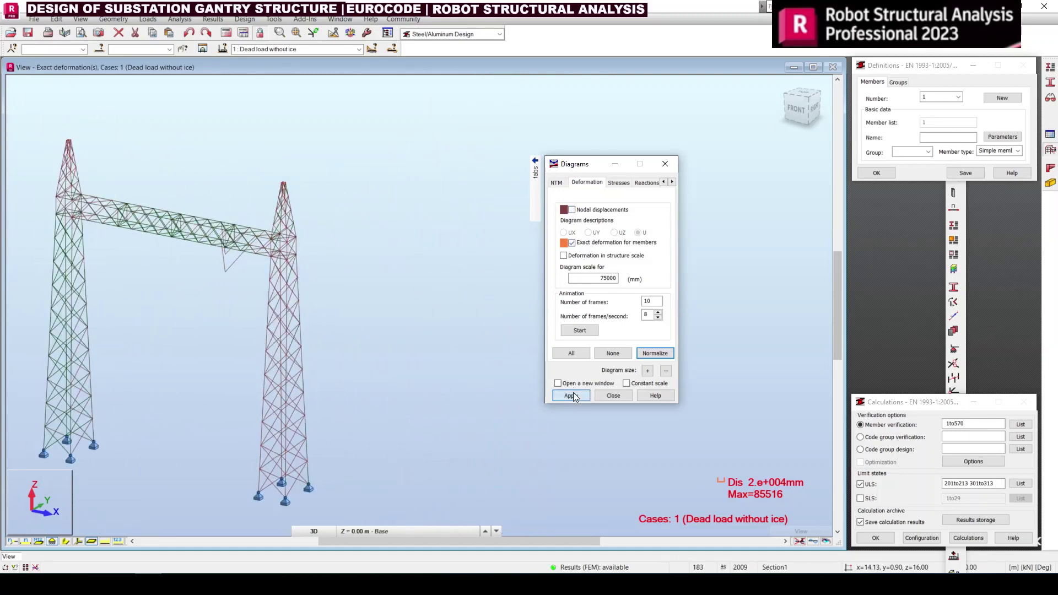
Step: Display the maximum normal stress (S max) diagram and turn off the exact deformation for members
click(617, 183)
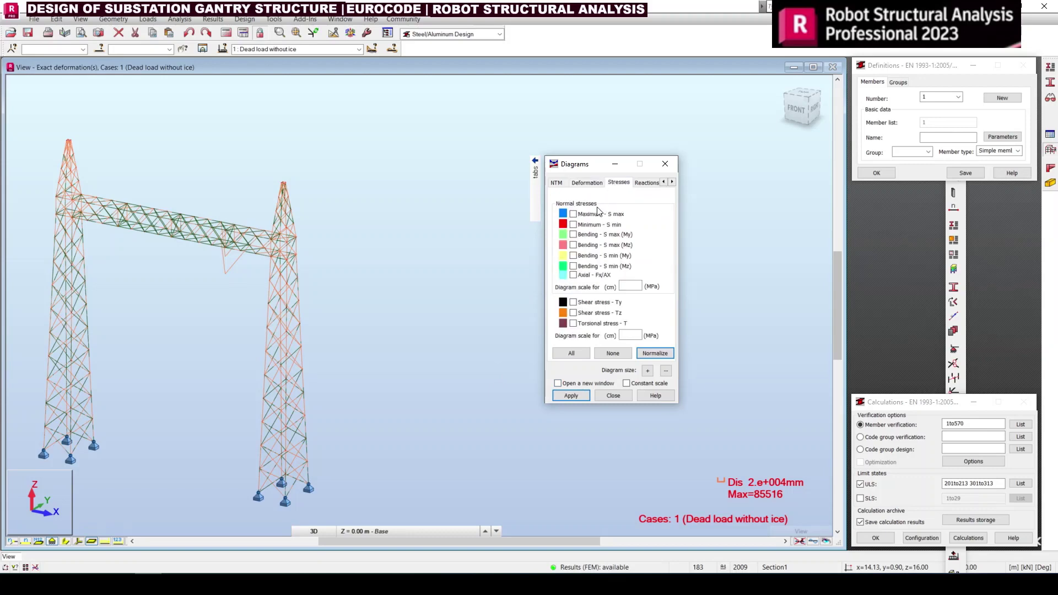
click(573, 213)
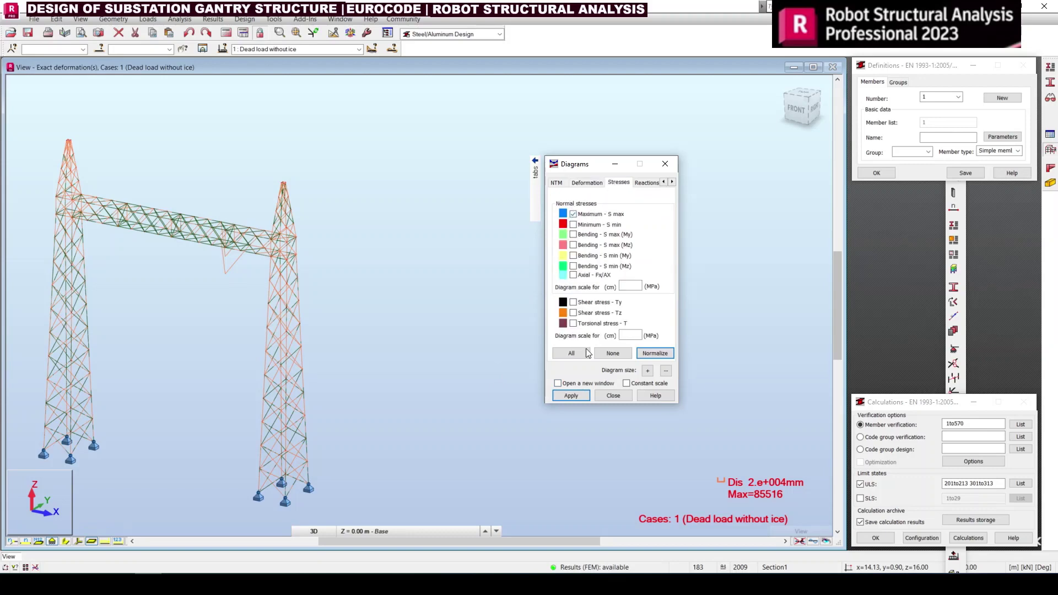
click(570, 394)
click(587, 183)
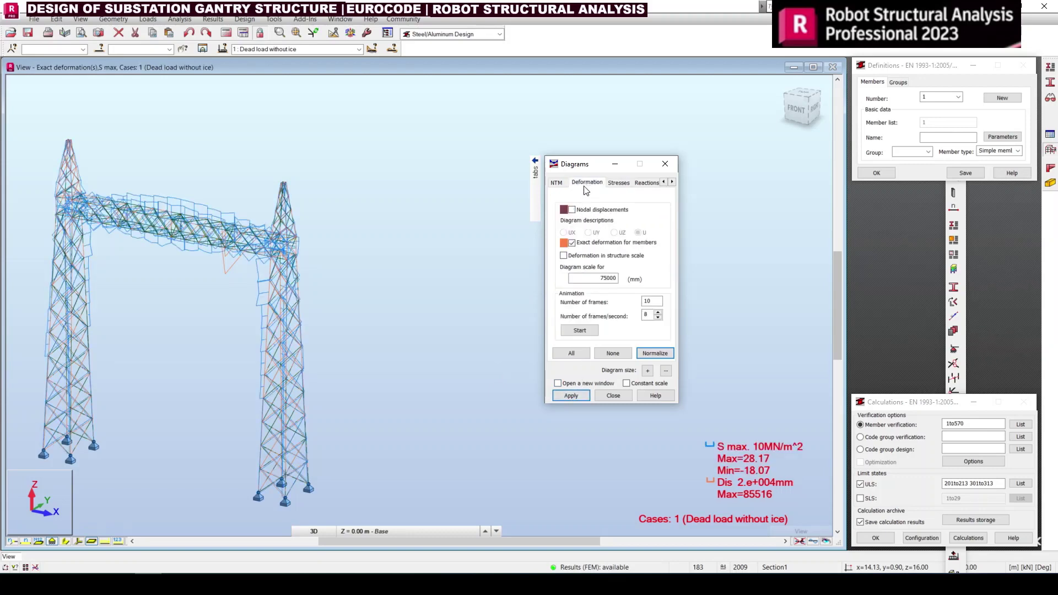
click(584, 243)
click(565, 395)
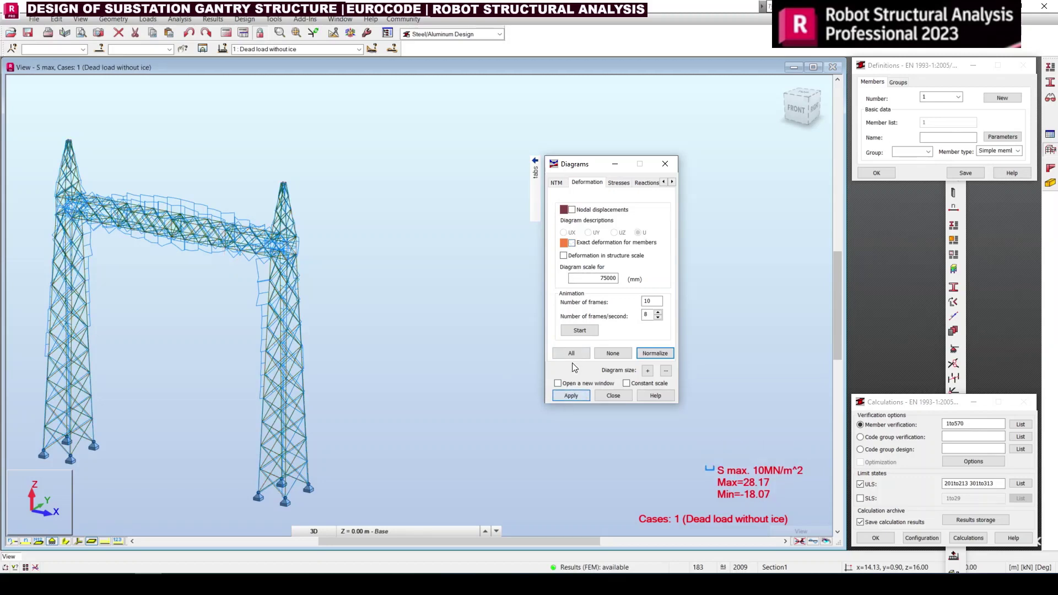
Step: Replace the maximum normal stress diagram with the shear stress Ty diagram
click(618, 183)
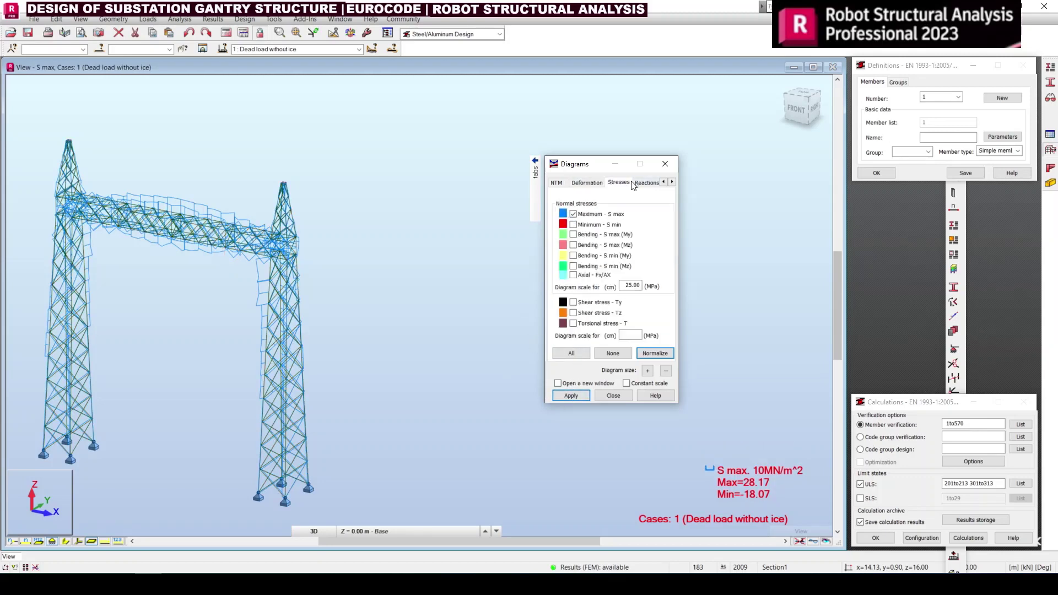
click(775, 482)
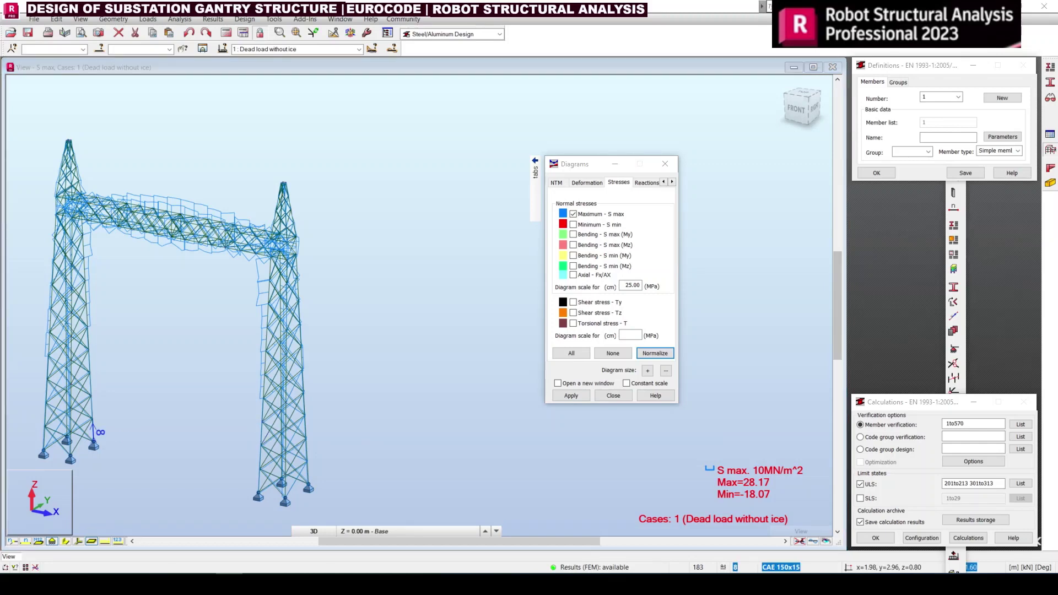
click(595, 302)
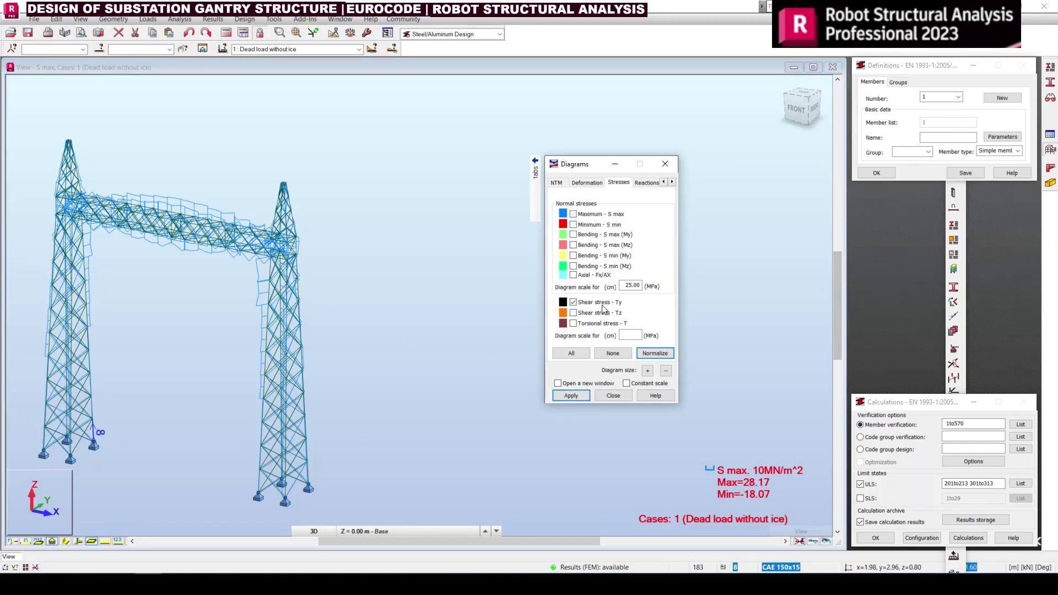
click(573, 397)
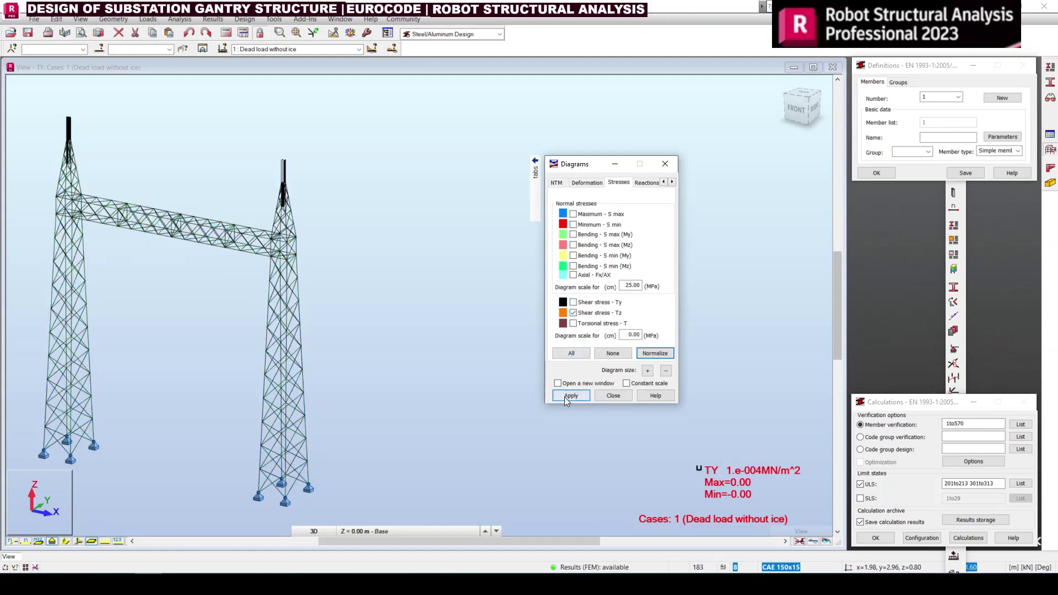
Step: Replace the Ty diagram with the shear stress Tz and torsional stress T diagrams
click(565, 395)
click(595, 323)
click(583, 395)
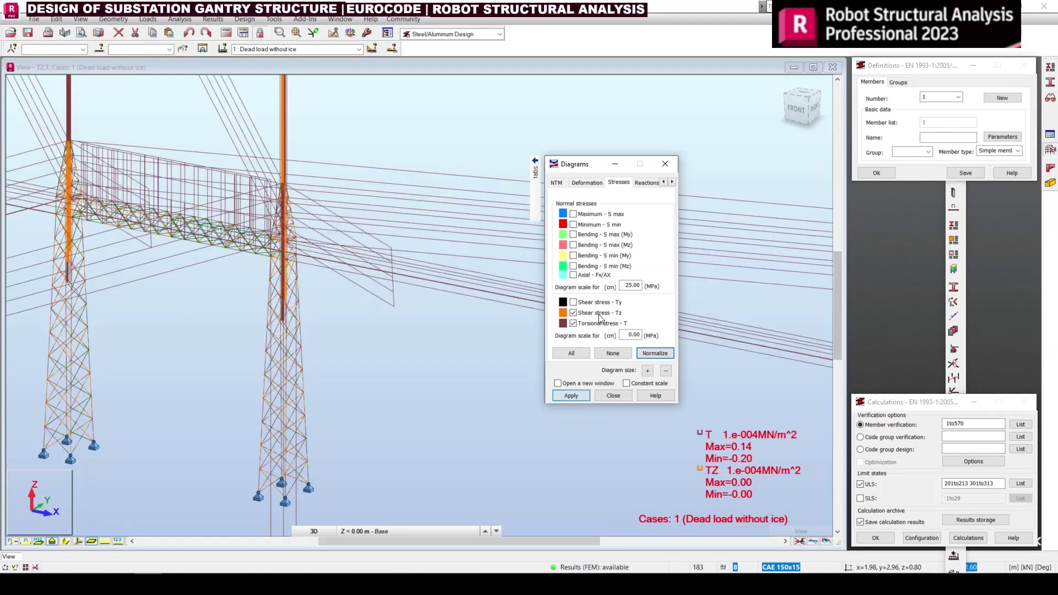
Step: Add the FX support reactions to the displayed diagrams and close the diagram settings
click(643, 183)
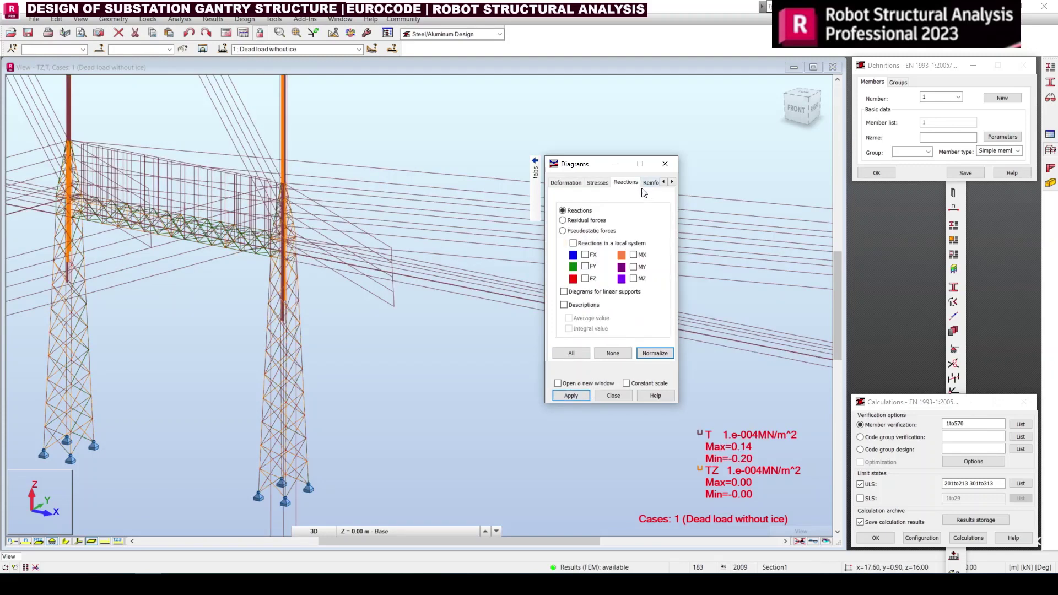
click(573, 390)
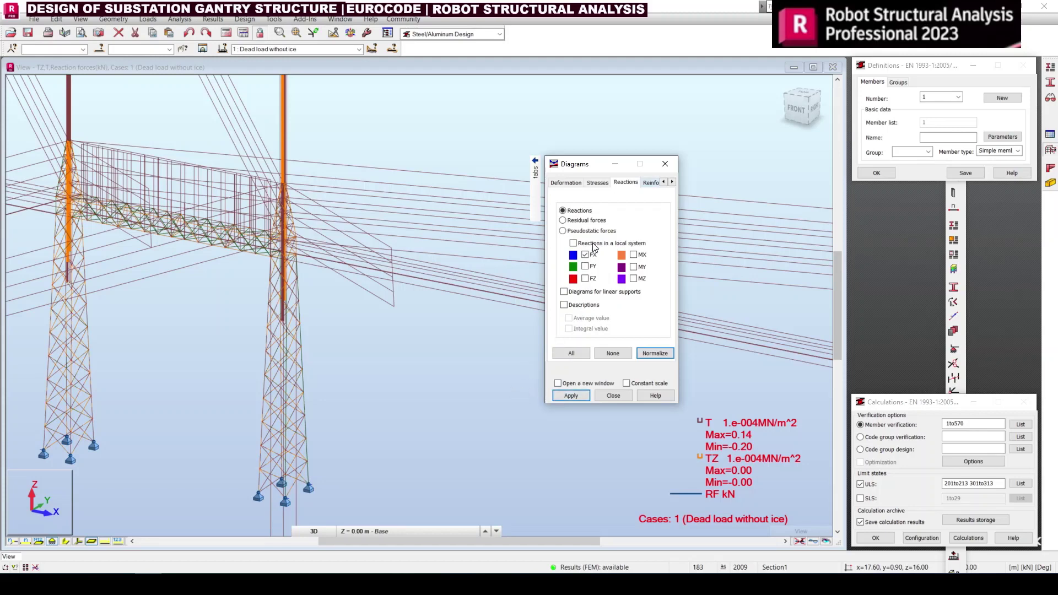
click(613, 395)
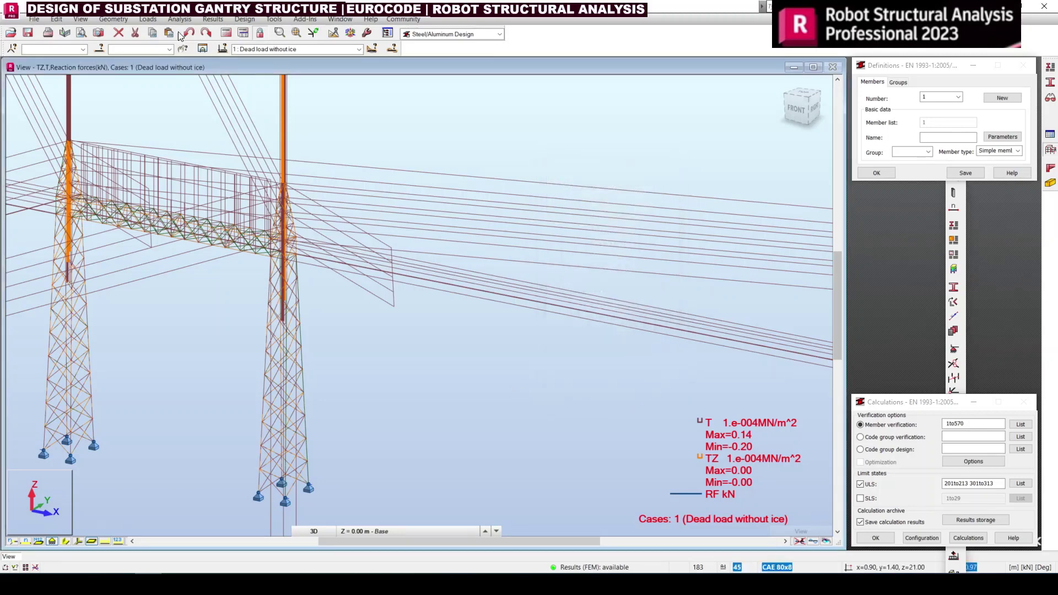
Step: Display the design Ratio map on the gantry members
click(241, 21)
mouse_move(206, 24)
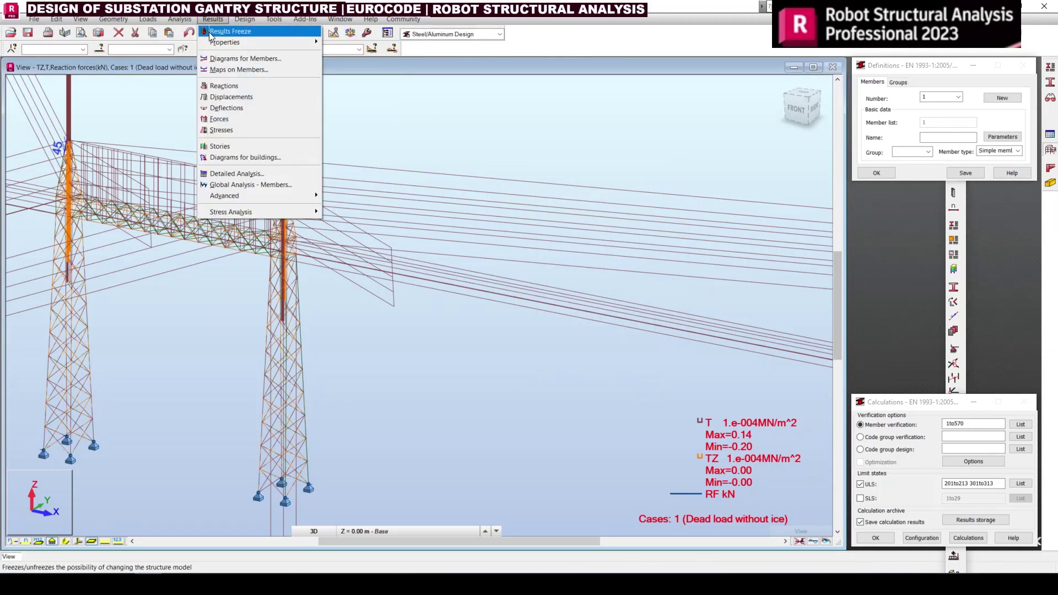
click(238, 69)
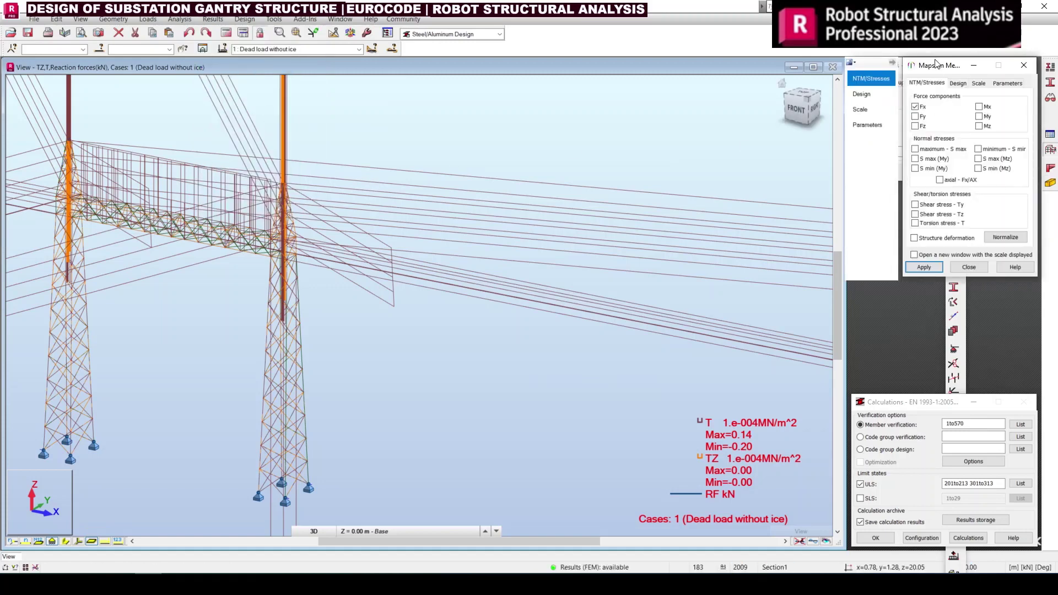
drag(935, 62, 426, 186)
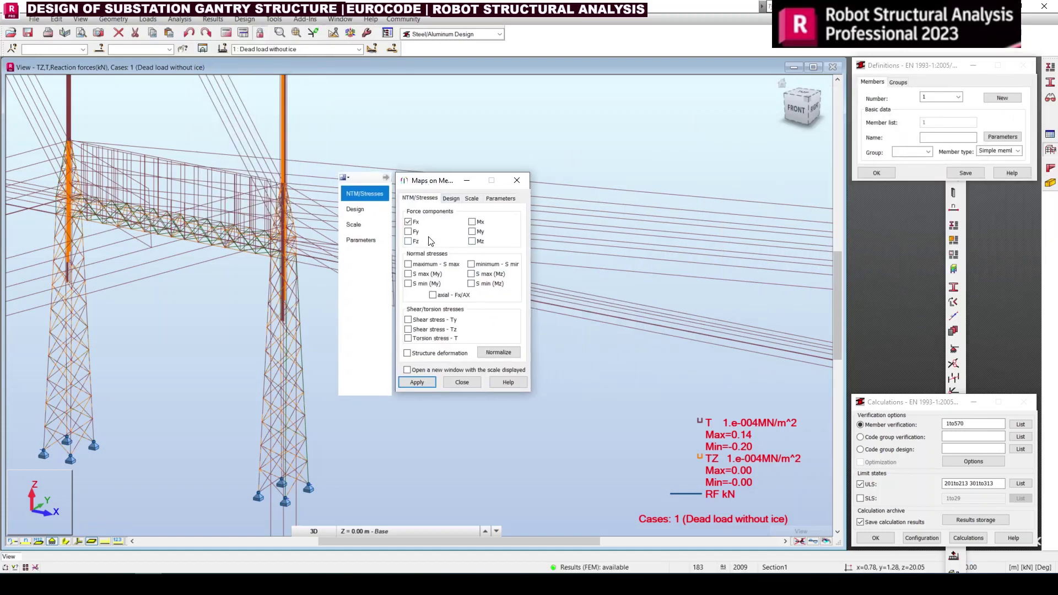
click(451, 198)
click(408, 225)
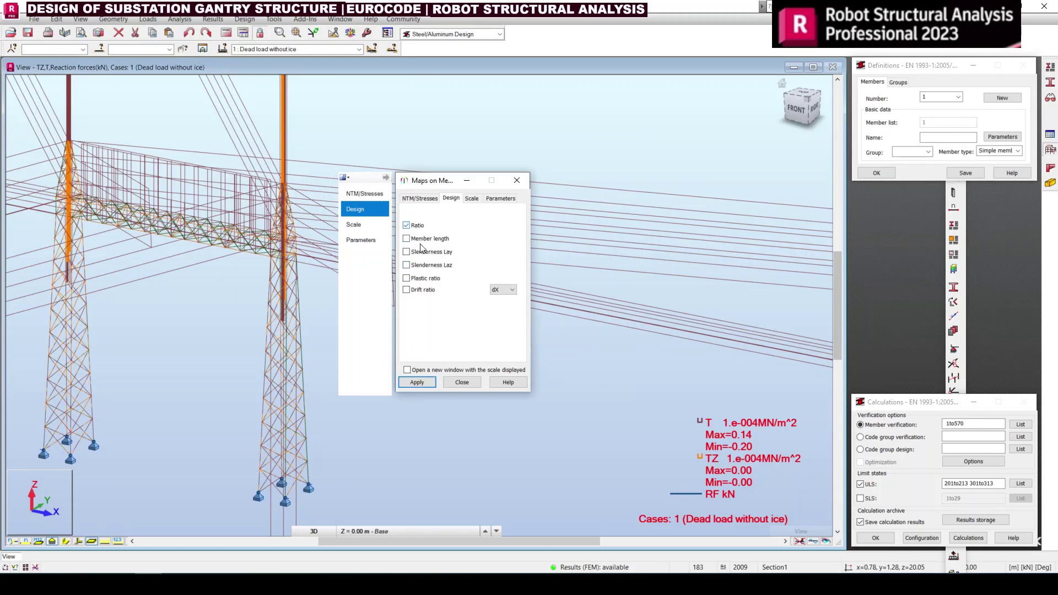
click(416, 382)
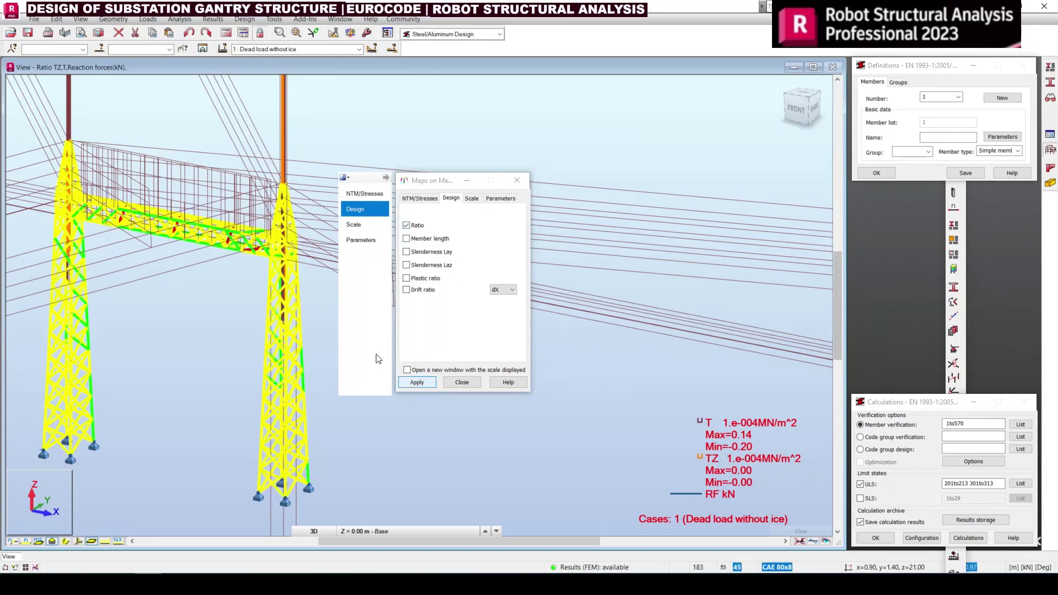
Step: Set the member map descriptions to text and apply them to the ratio map
middle_drag(289, 337, 307, 334)
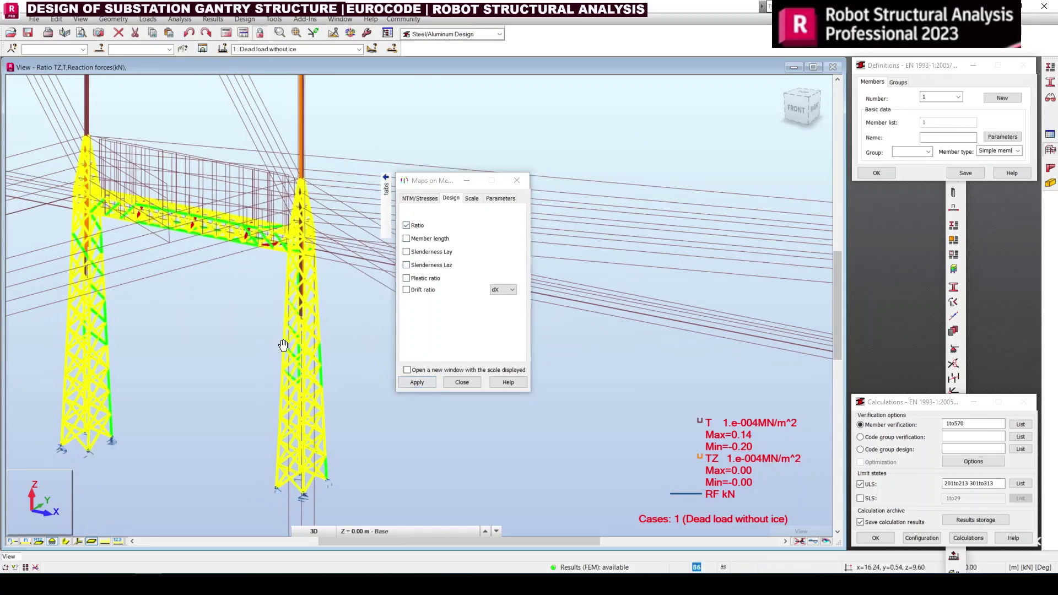
click(499, 198)
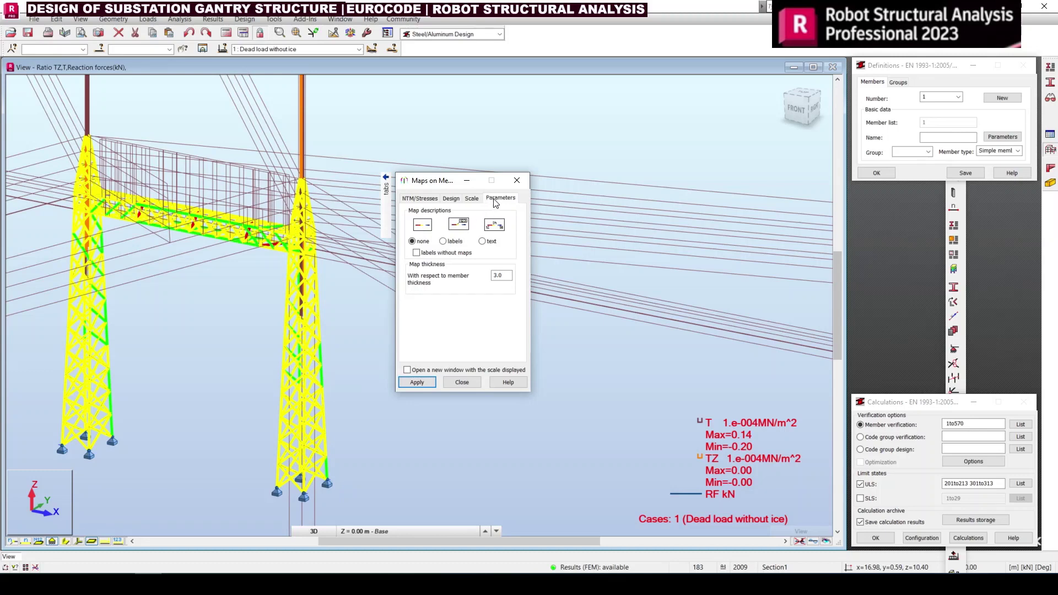
click(484, 242)
click(418, 382)
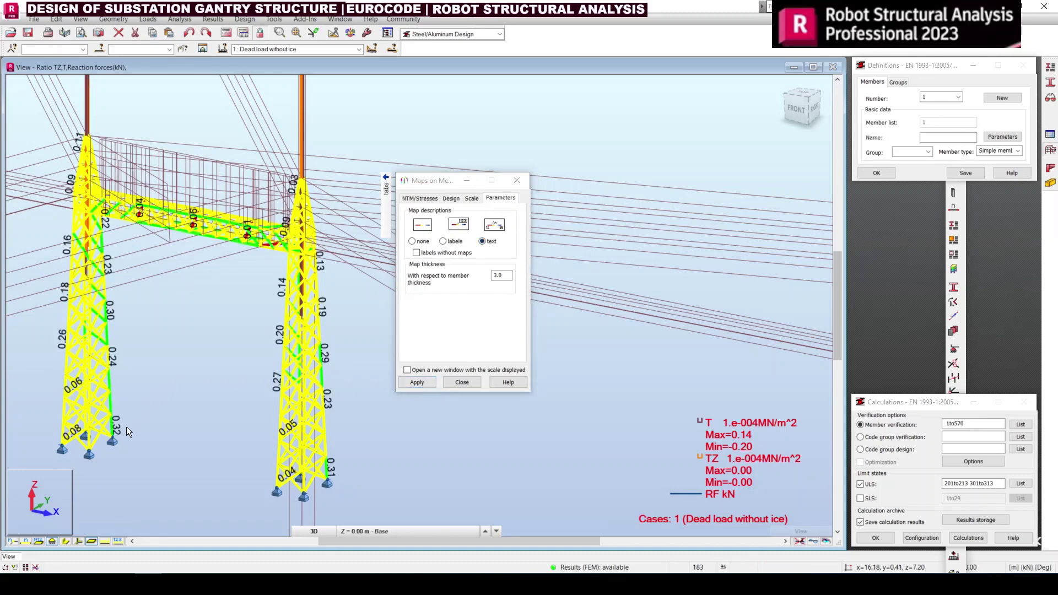
Step: Examine the ratio values along the gantry's tower legs down to the supports, and close the member map settings
middle_drag(127, 427, 148, 427)
scroll(149, 427, up, 2)
scroll(368, 418, up, 2)
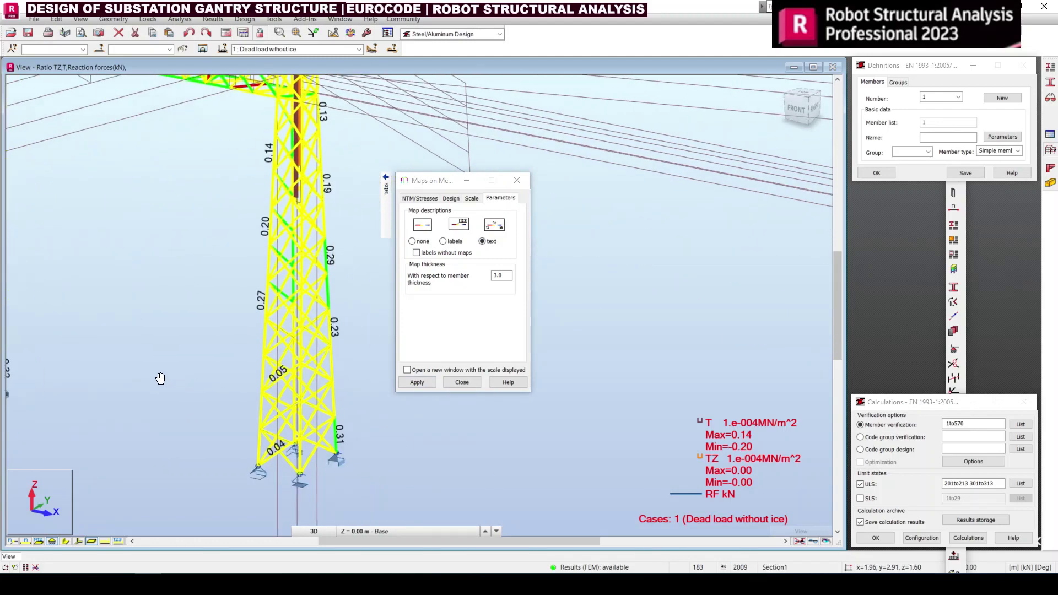
scroll(368, 418, up, 1)
scroll(317, 471, up, 2)
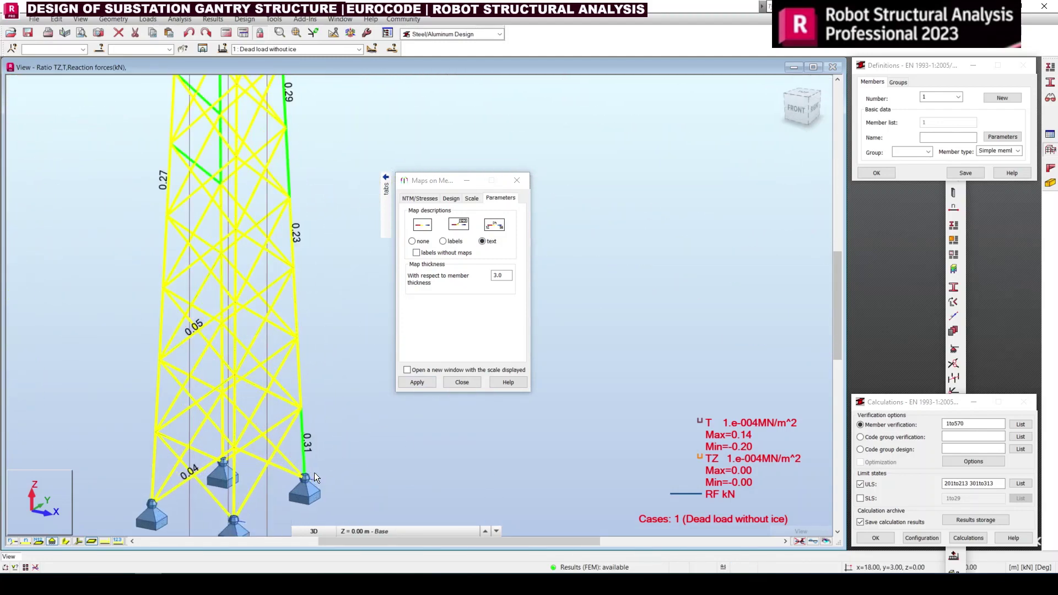
middle_drag(325, 436, 316, 396)
scroll(331, 404, up, 1)
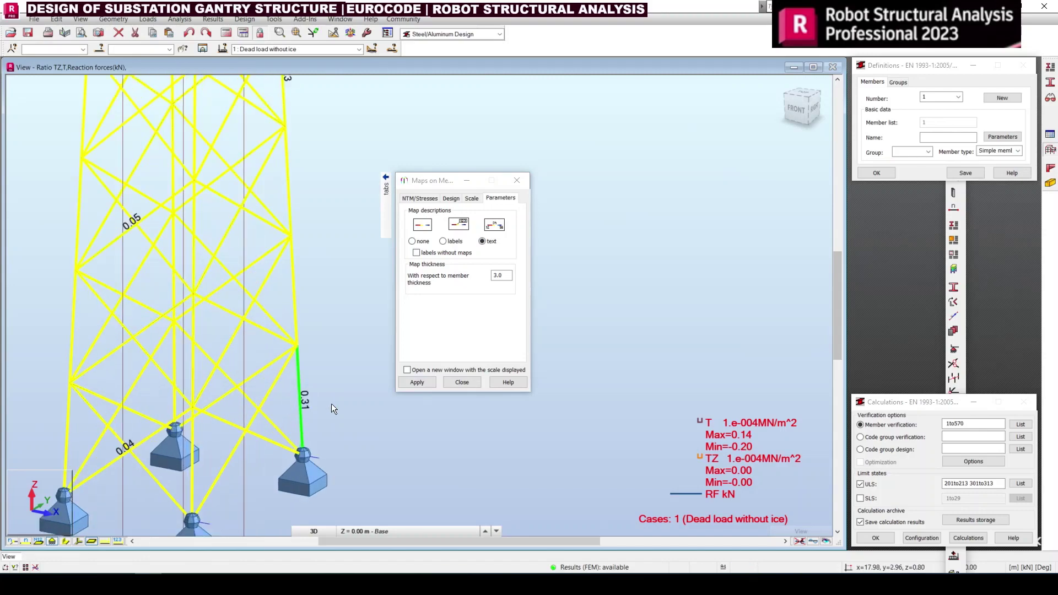
scroll(330, 411, down, 1)
scroll(330, 411, down, 5)
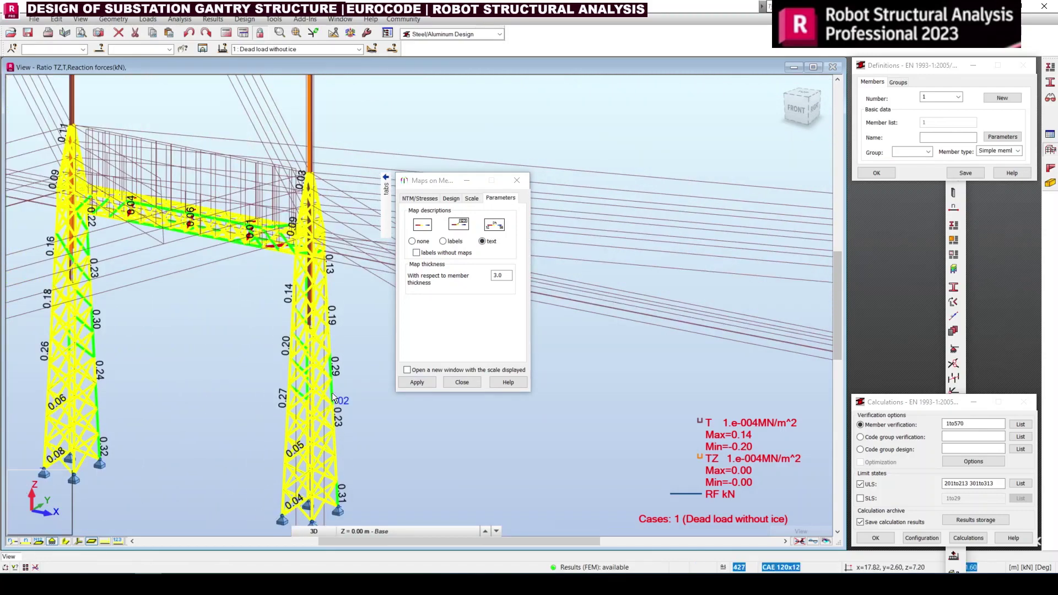
click(432, 198)
click(517, 180)
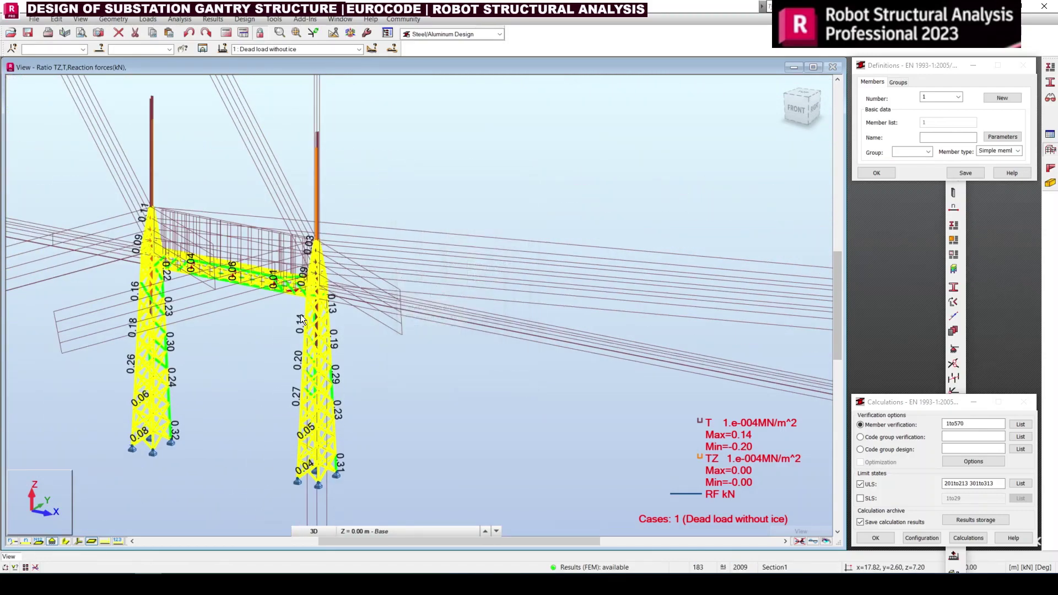
Step: Run the steel verification calculations again for members 1to570 with the ULS cases
middle_drag(300, 314, 351, 353)
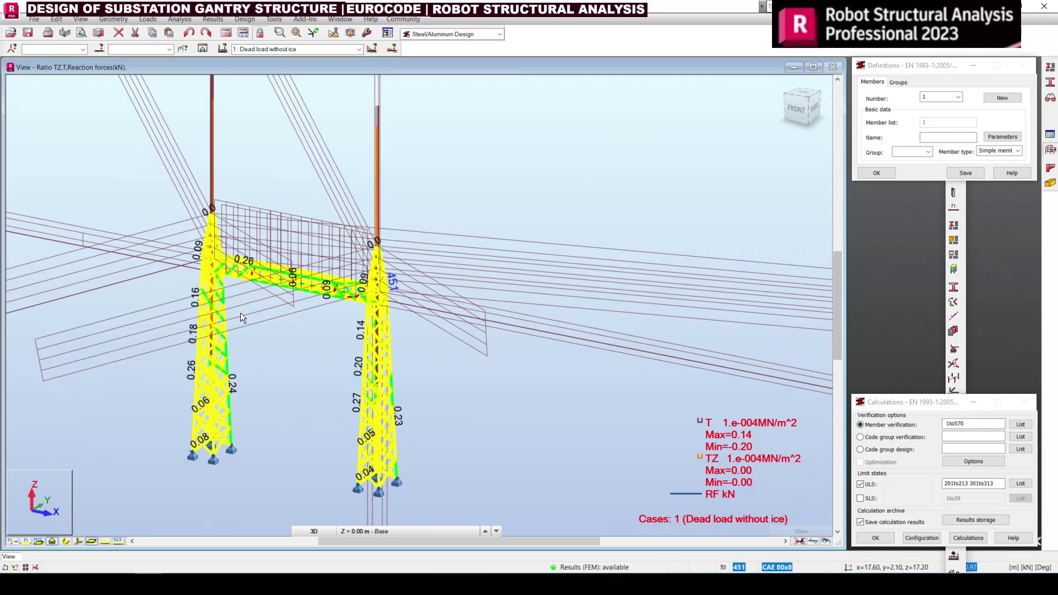
middle_drag(241, 312, 256, 327)
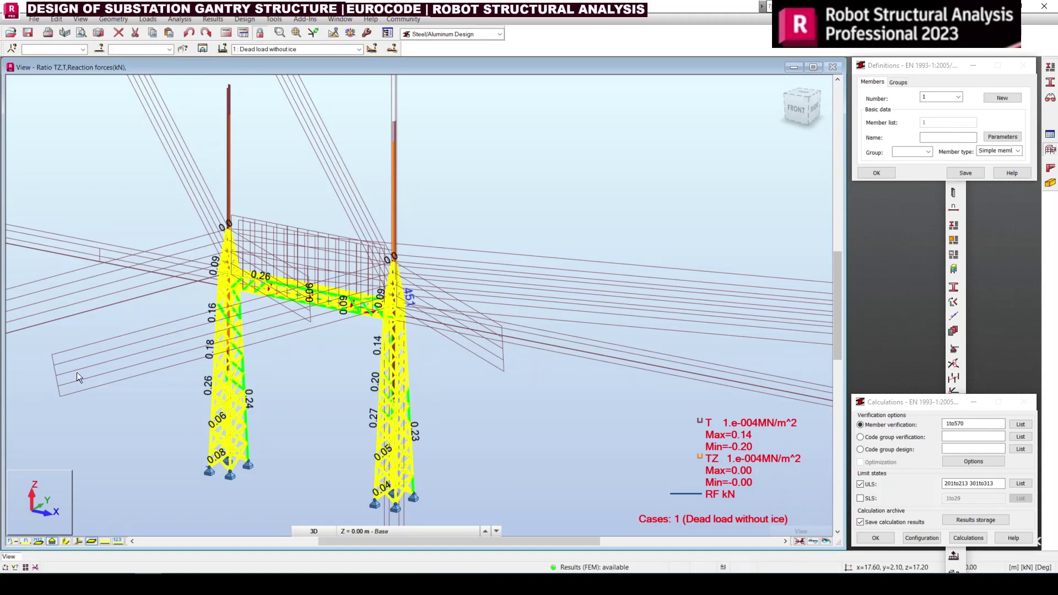
middle_drag(125, 319, 258, 339)
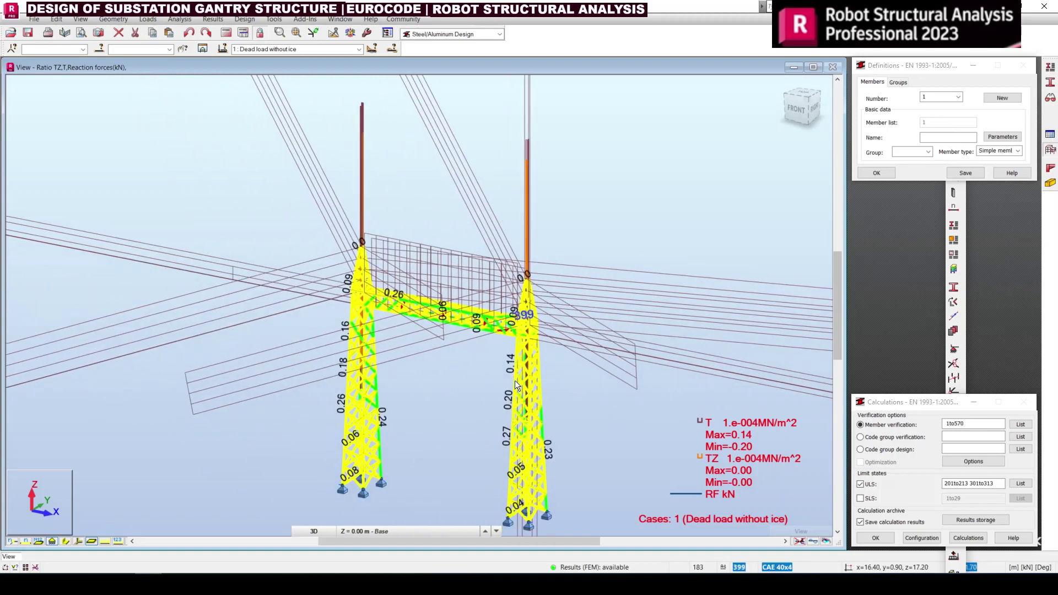
click(968, 537)
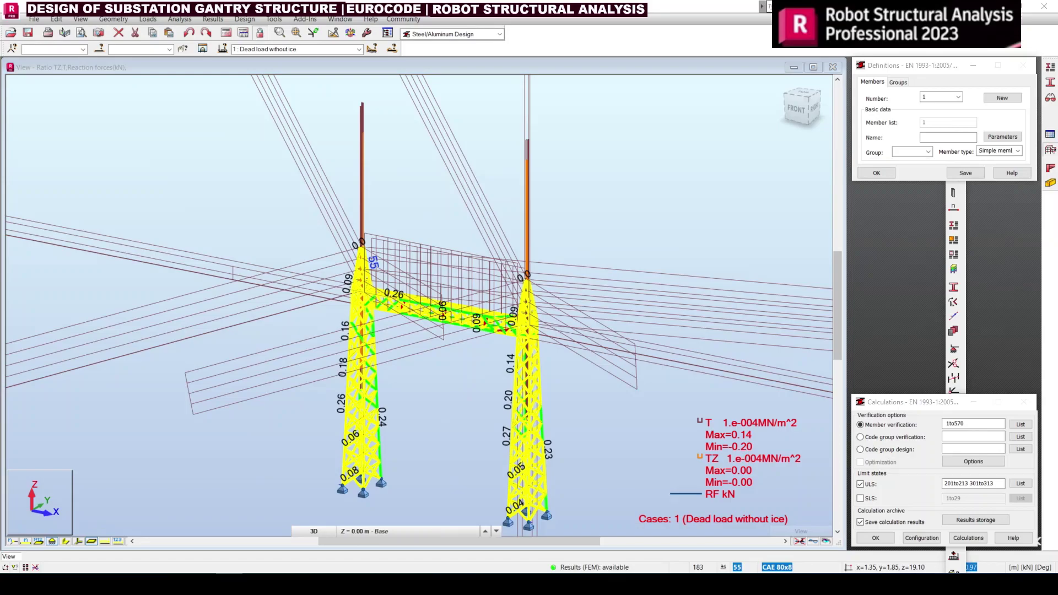